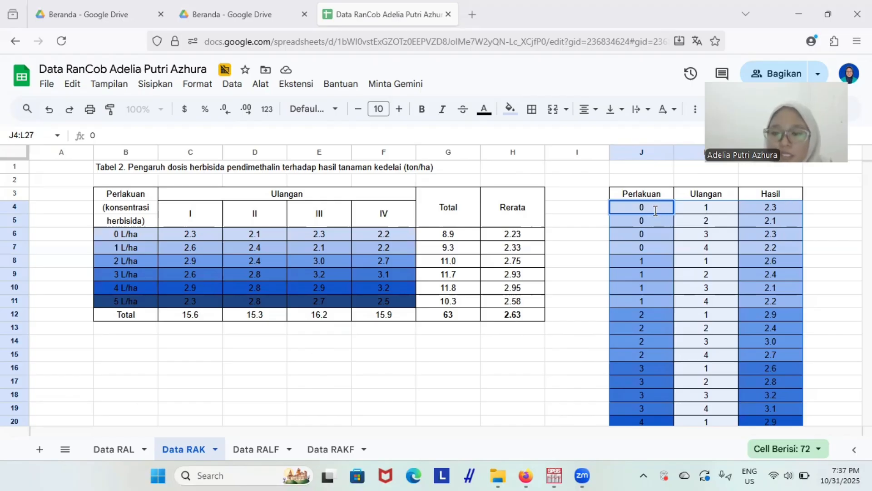
Step: Select the Perlakuan, Ulangan and Hasil table J4:L27 in Google Sheets and copy it
click(597, 236)
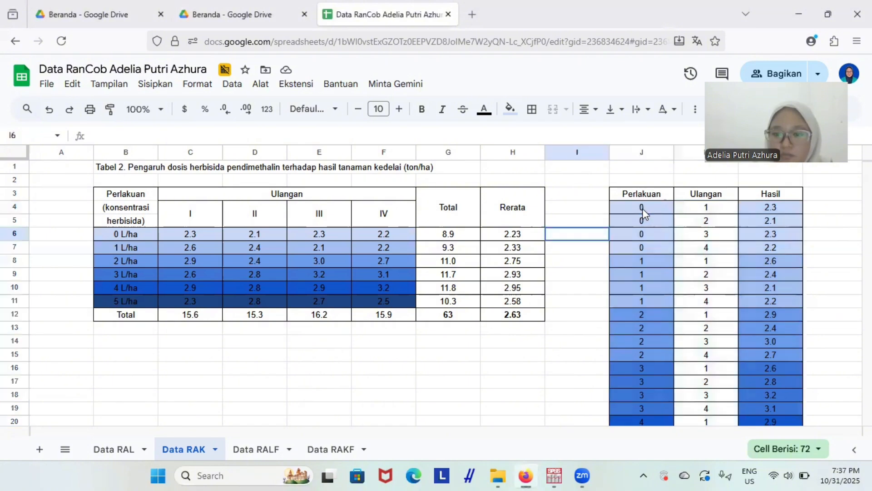
drag(644, 209, 774, 213)
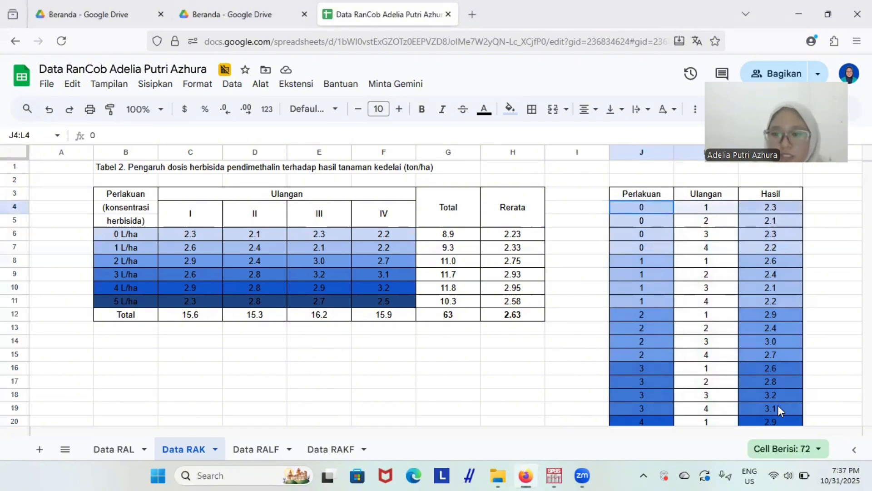
key(shift+Down)
key(shift+Down)
key(shift+Down)
key(shift+Down)
key(shift+Down)
key(shift+Down)
key(shift+Down)
key(shift+Down)
key(shift+Down)
key(shift+Down)
key(shift+Down)
key(shift+Down)
key(shift+Down)
key(shift+Down)
key(shift+Down)
key(shift+Down)
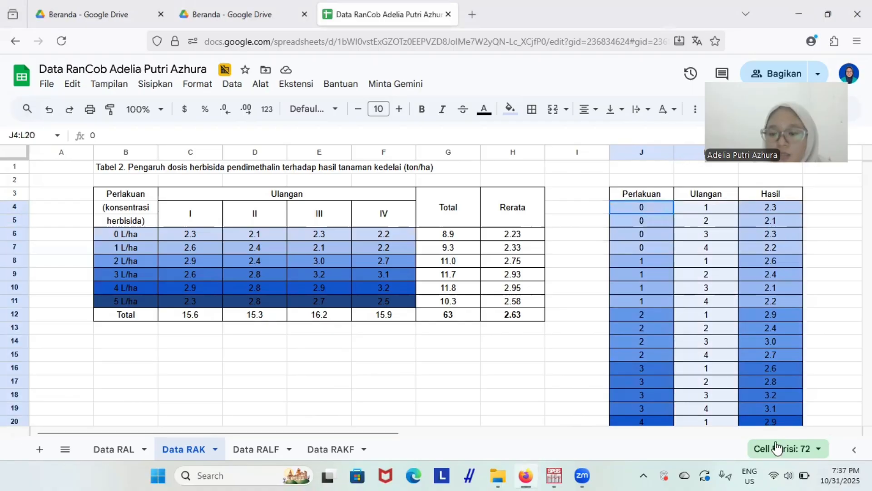
key(shift+Down)
key(shift+Down)
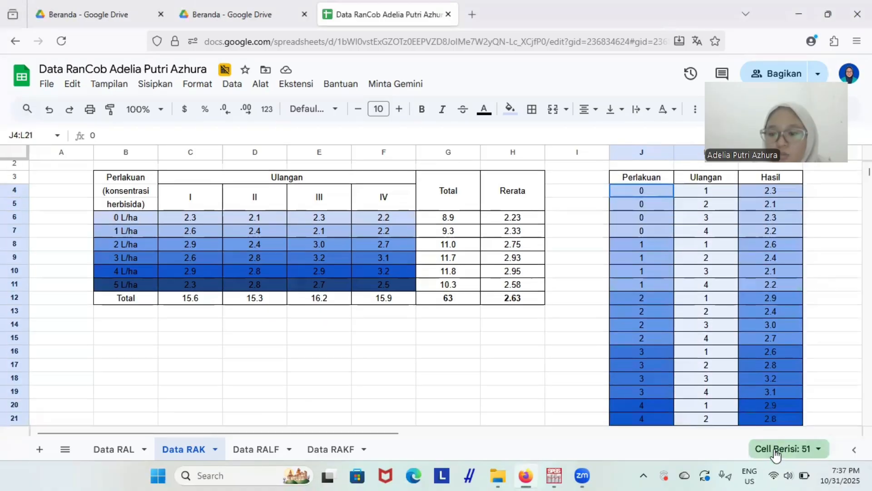
key(shift+Down)
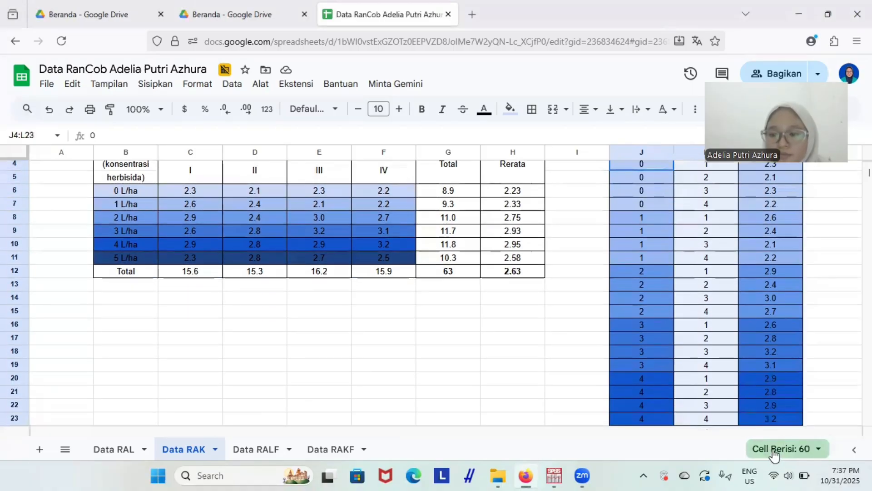
key(shift+Down)
key(shift+Down)
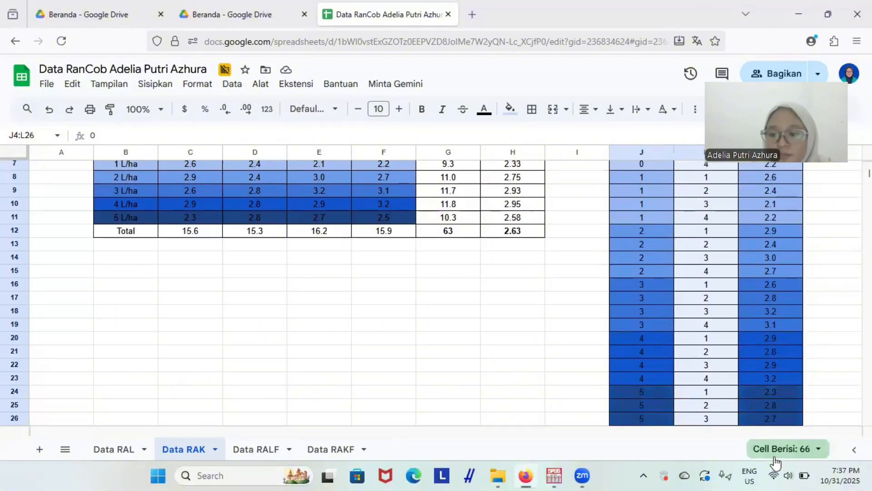
key(shift+Down)
key(shift+Down)
key(shift+Down)
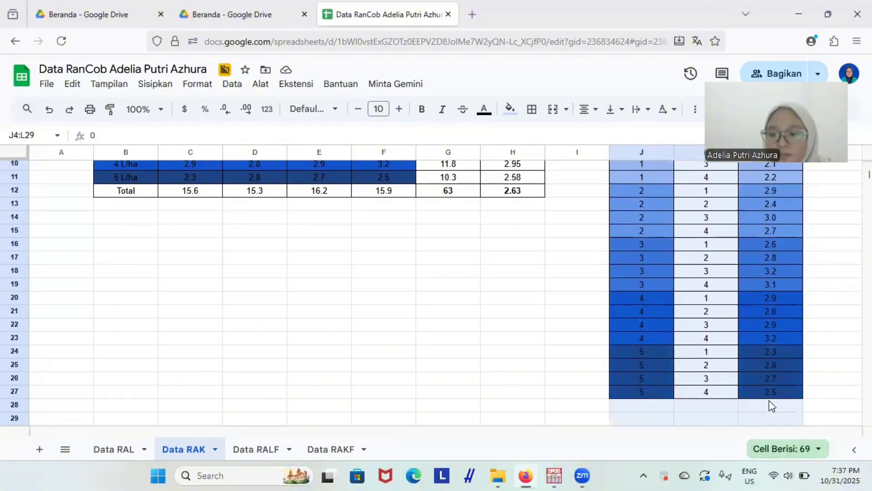
key(shift+Up)
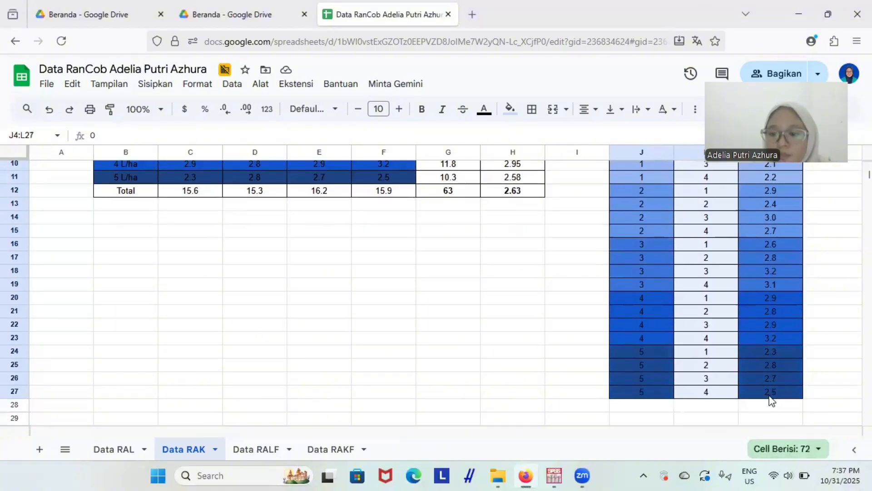
right_click(690, 148)
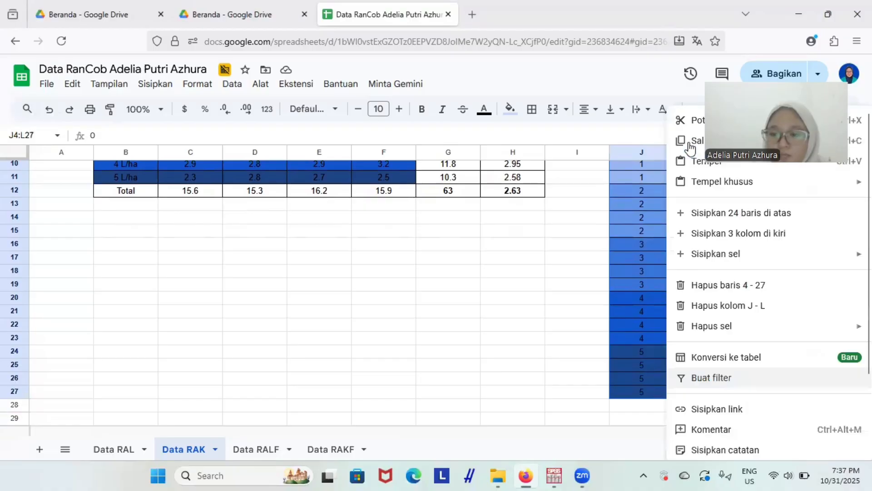
click(690, 144)
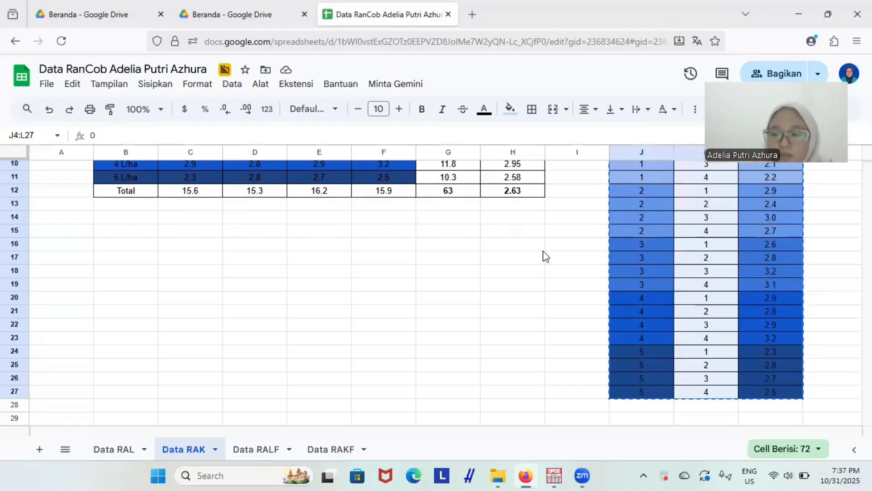
mouse_move(554, 475)
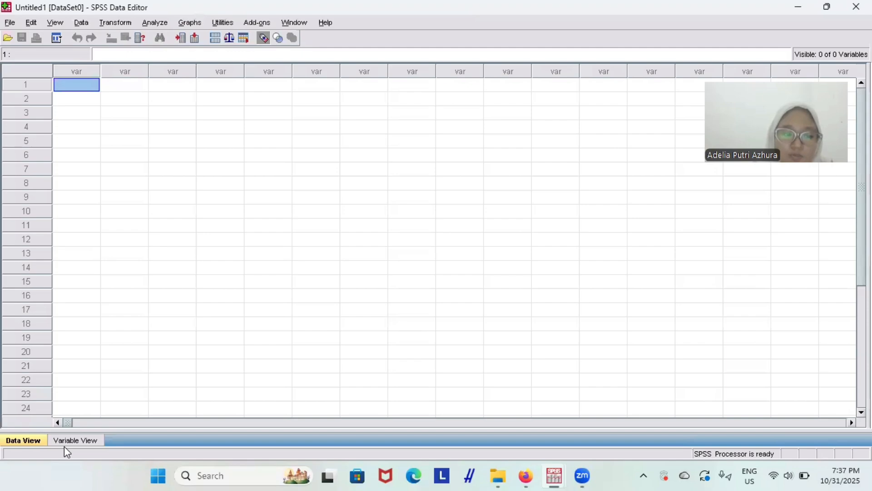
Step: Paste the copied trial data into the empty SPSS grid, then return to Google Sheets
right_click(79, 89)
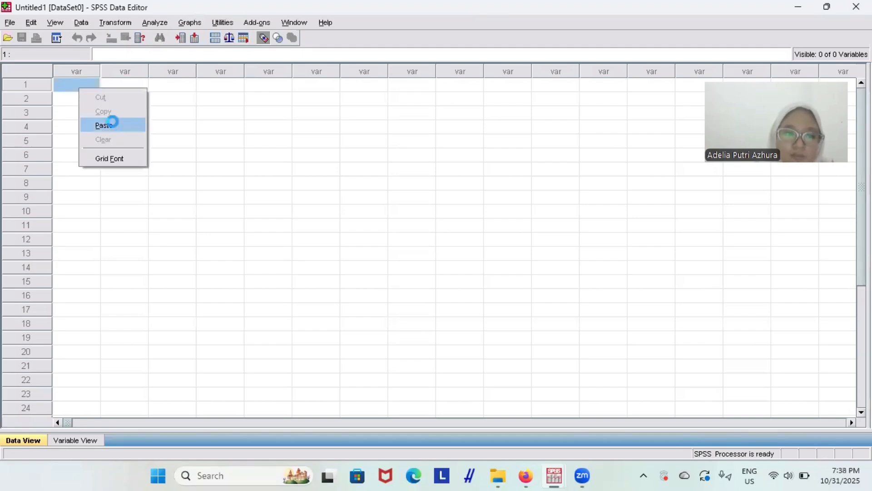
click(115, 126)
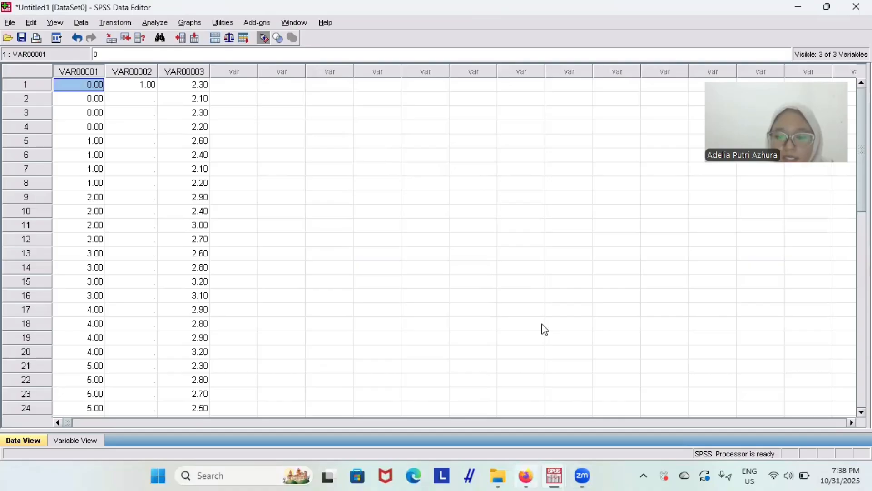
key(alt+Tab)
Step: Select only the Ulangan column K4:K27 and copy it
scroll(577, 286, up, 3)
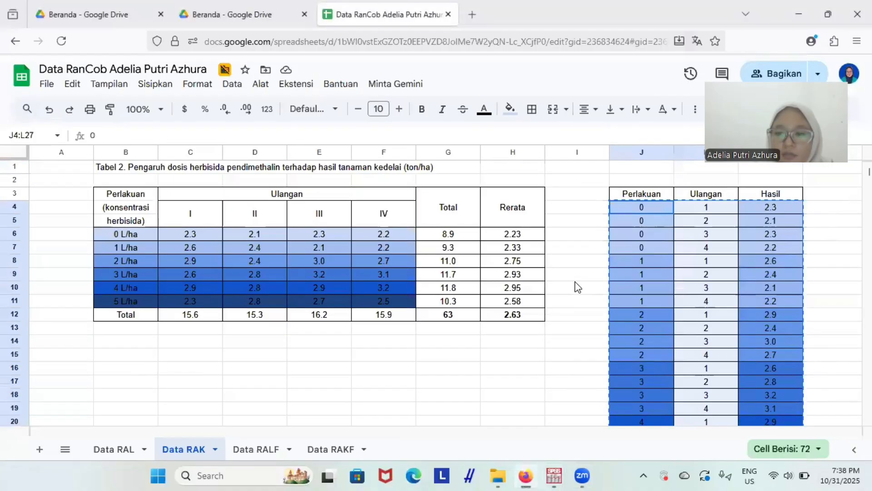
click(713, 207)
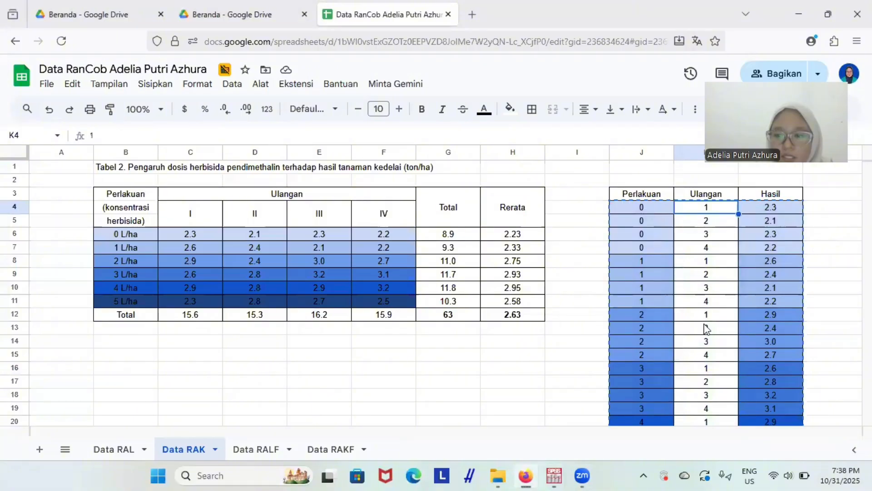
key(shift+Down)
key(shift+Down)
key(shift+Down)
key(shift+Down)
key(shift+Down)
key(shift+Down)
key(shift+Down)
key(shift+Down)
key(shift+Down)
key(shift+Down)
key(shift+Down)
key(shift+Down)
key(shift+Down)
key(shift+Down)
key(shift+Down)
key(shift+Down)
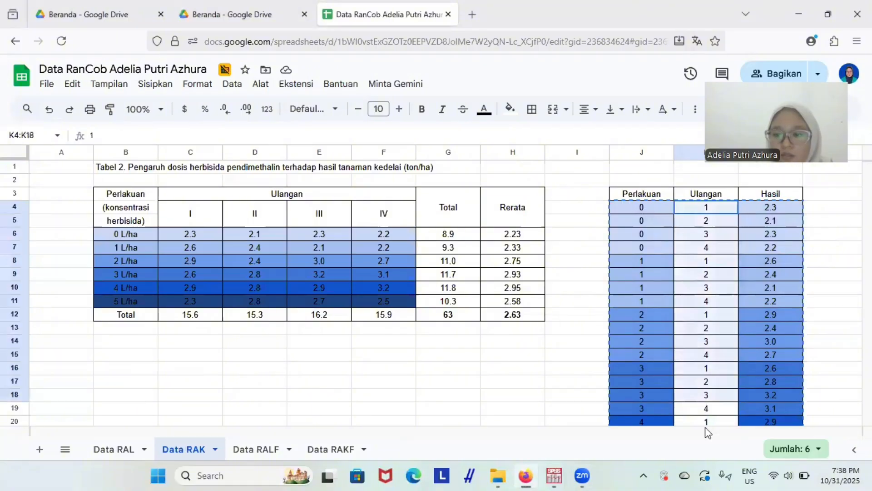
key(shift+Down)
key(shift+Down)
key(shift+Down)
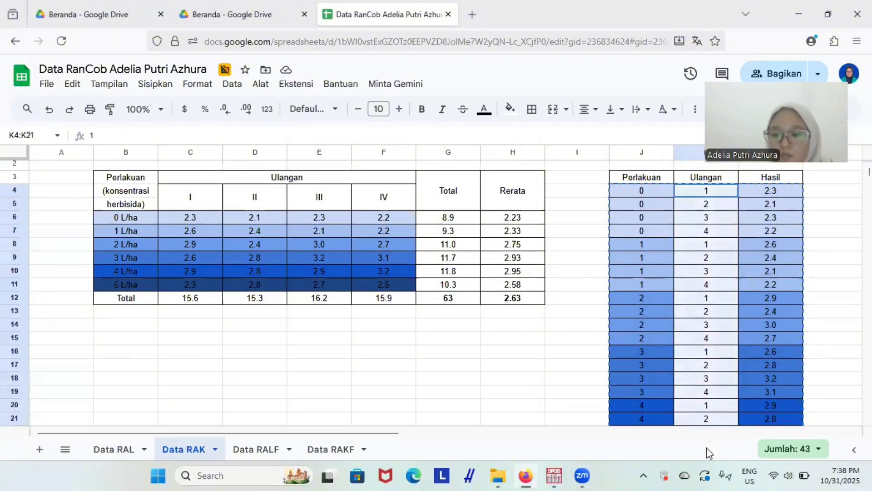
key(shift+Down)
key(shift+Down)
key(shift+Down)
key(shift+Down)
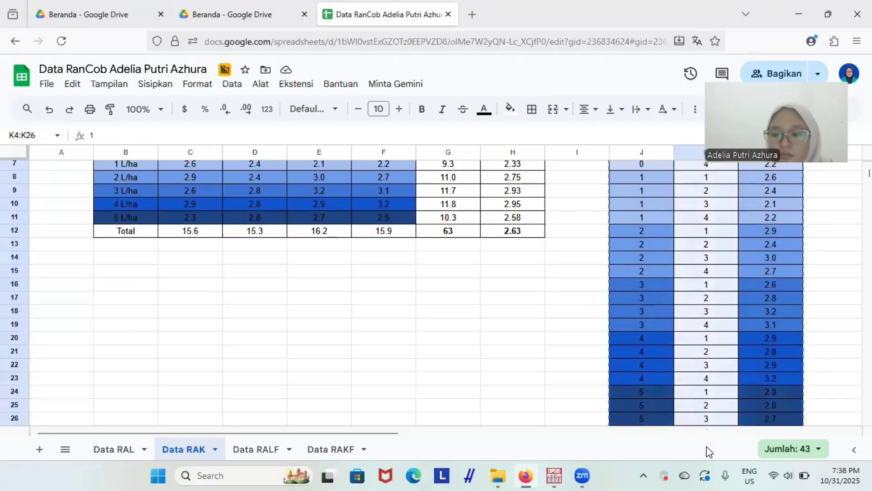
key(shift+Down)
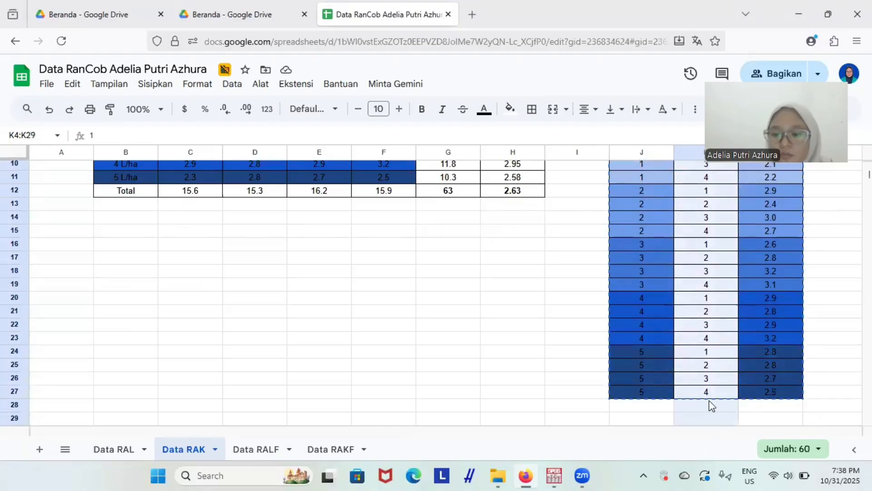
key(shift+Up)
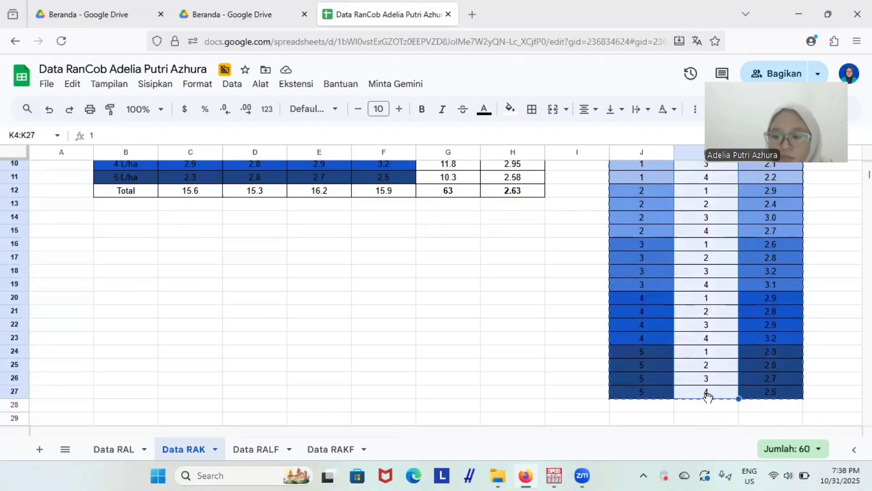
right_click(691, 145)
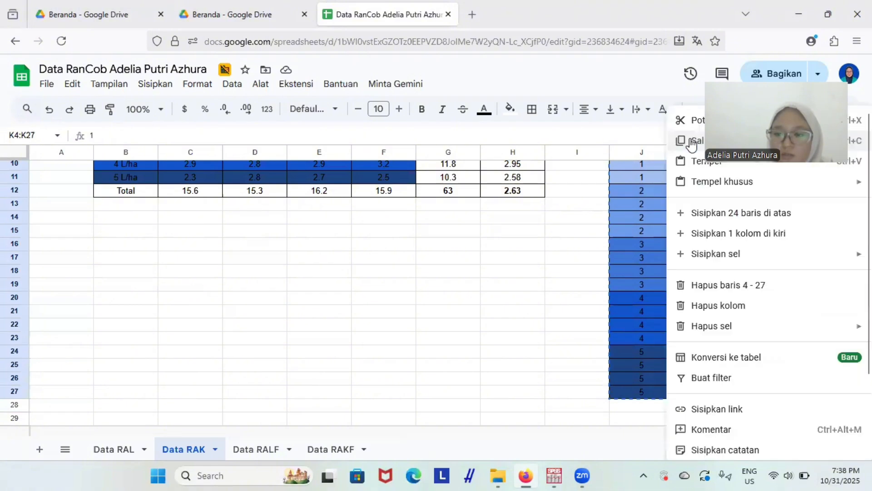
click(692, 141)
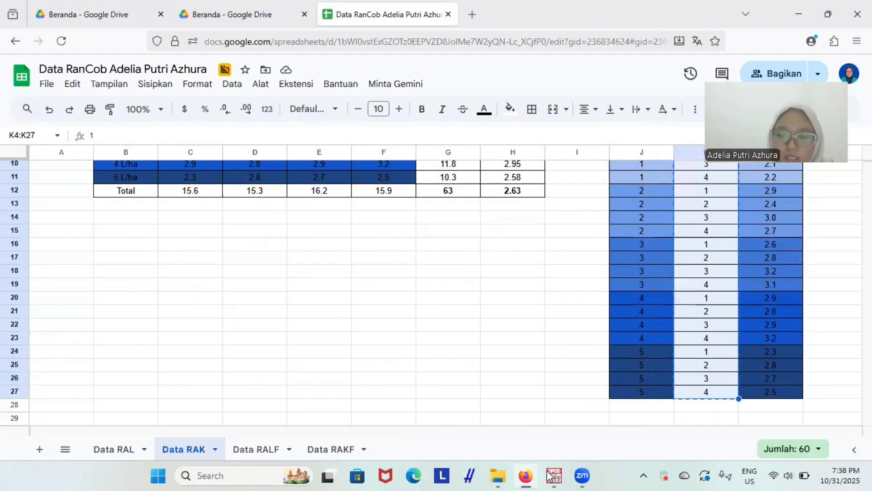
Step: Paste the Ulangan values into VAR00002 from row 1 and commit them
key(alt+Tab)
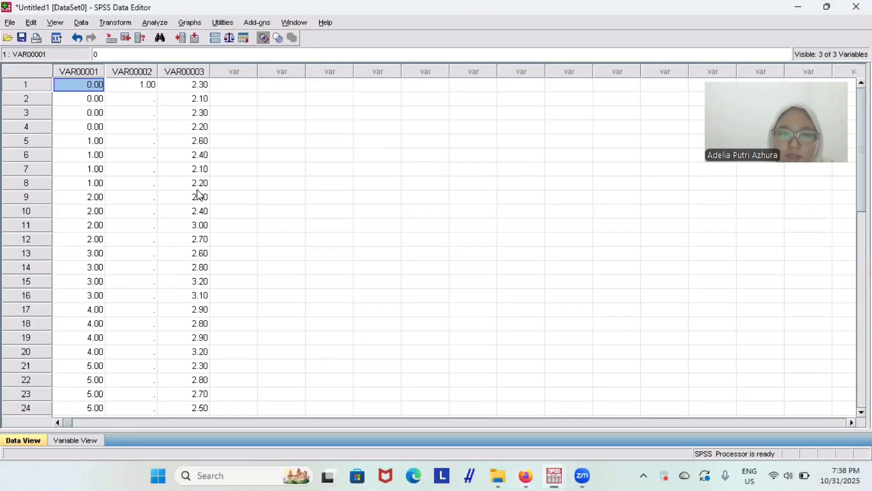
click(150, 85)
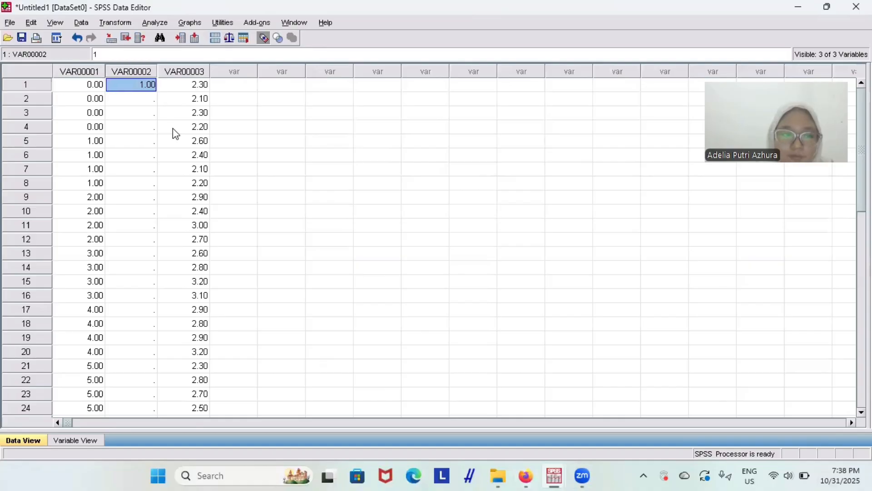
right_click(179, 123)
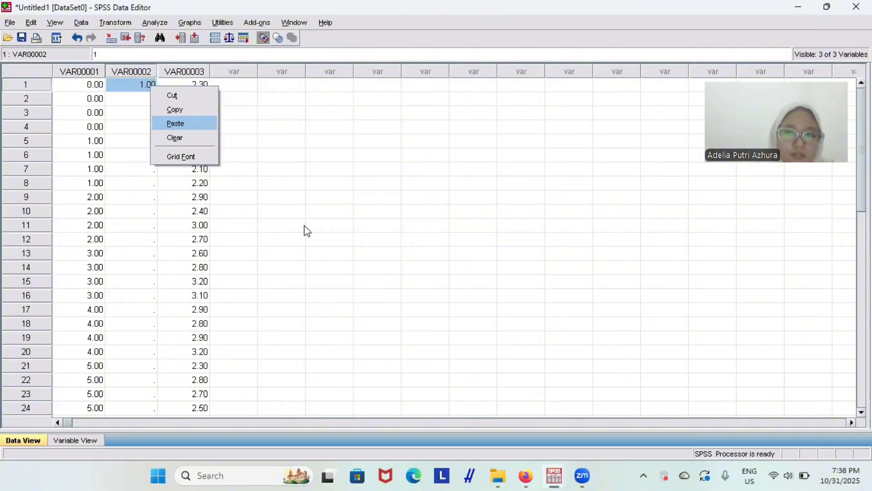
click(178, 124)
click(176, 126)
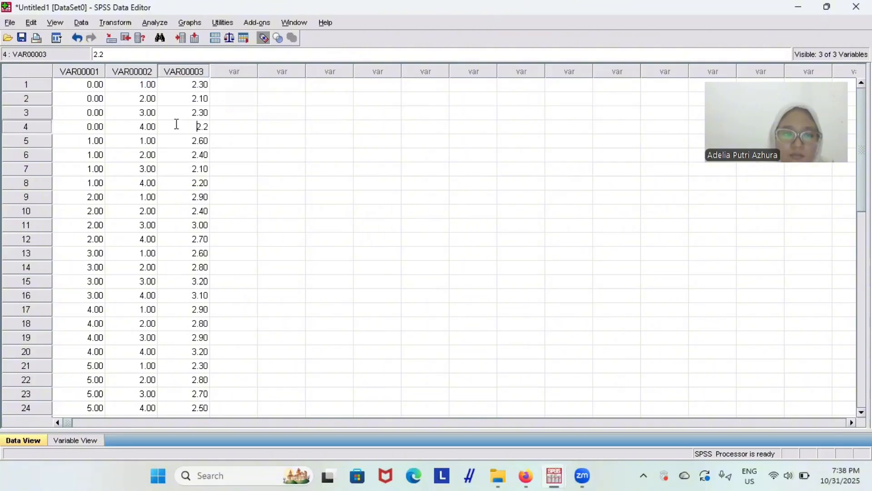
click(311, 102)
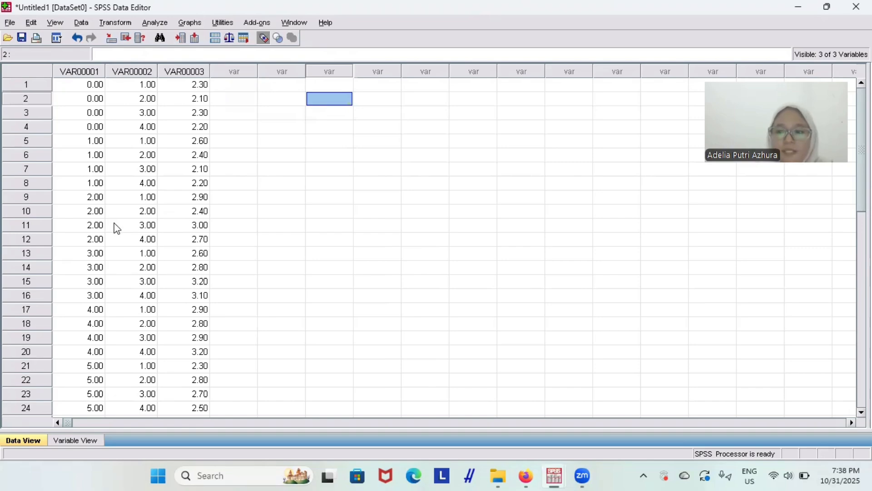
Step: In Variable View, rename VAR00001–VAR00003 to Perlakuan, Ulangan and Hasil, and widen the Label column
click(85, 440)
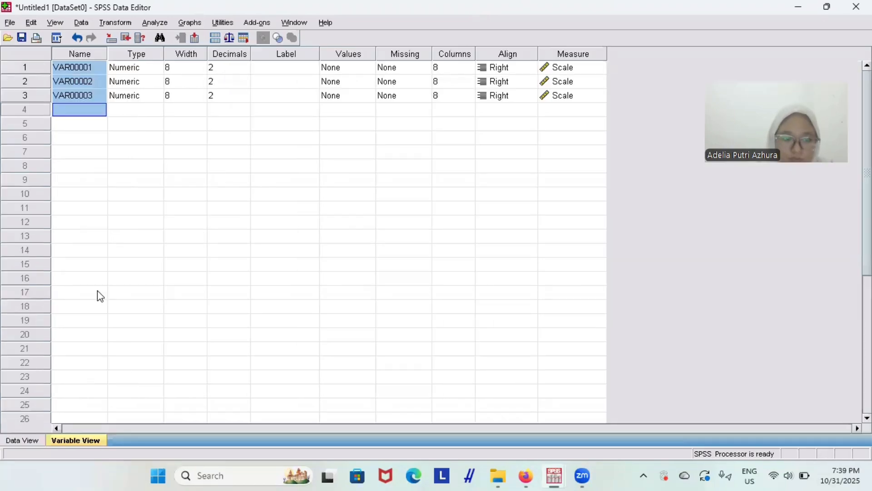
click(132, 231)
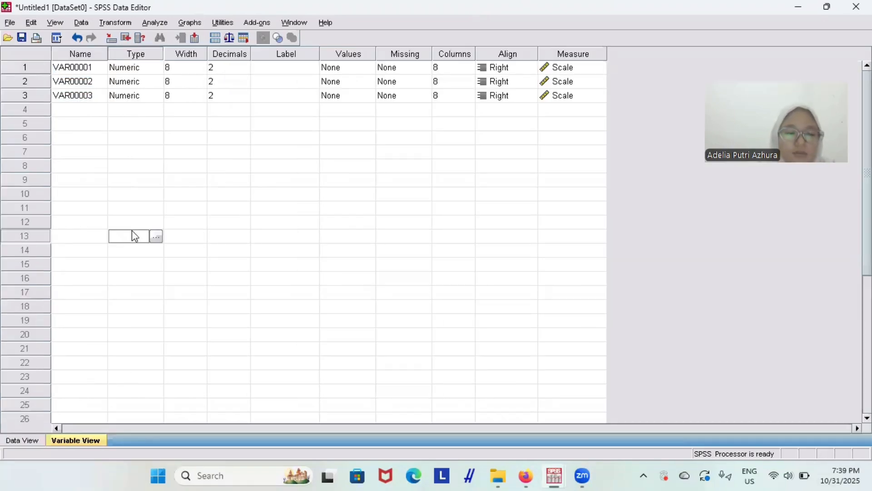
click(96, 70)
text(P)
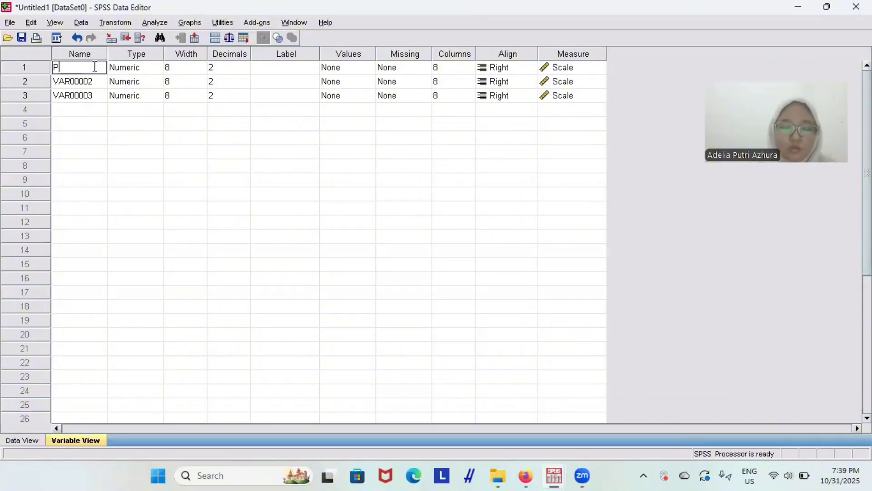
text(erlakuan)
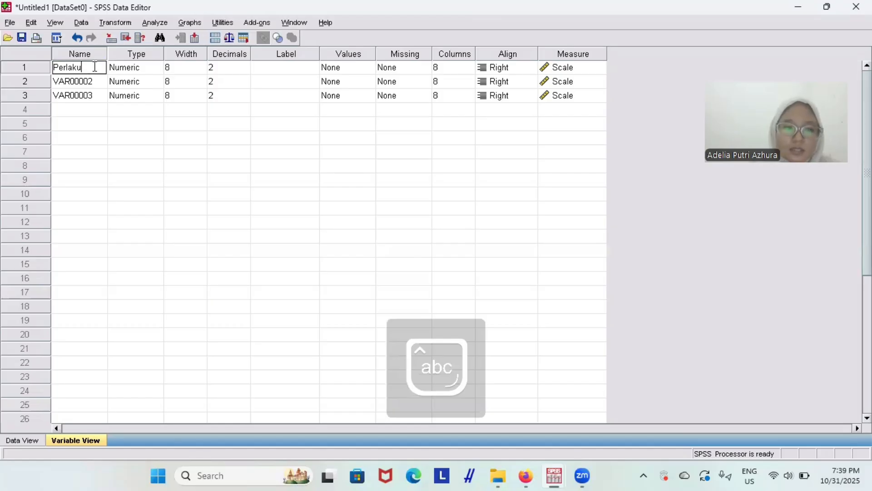
click(102, 83)
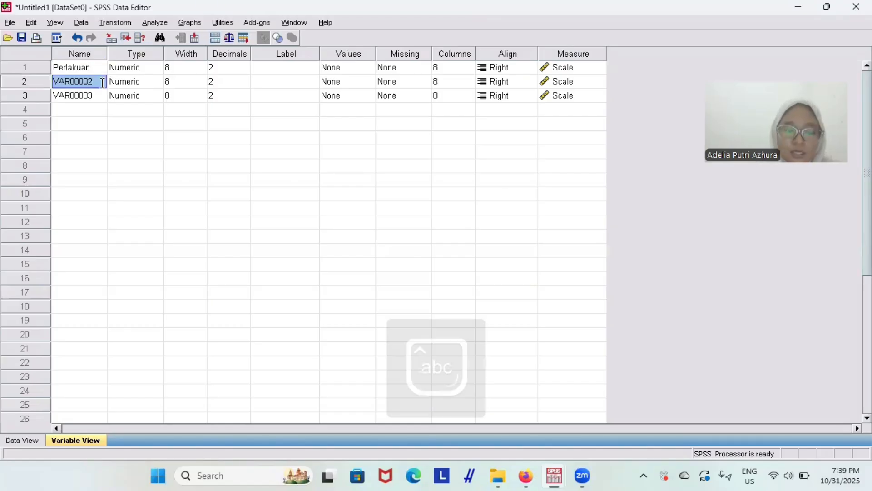
key(Caps_Lock)
text(Ulangan)
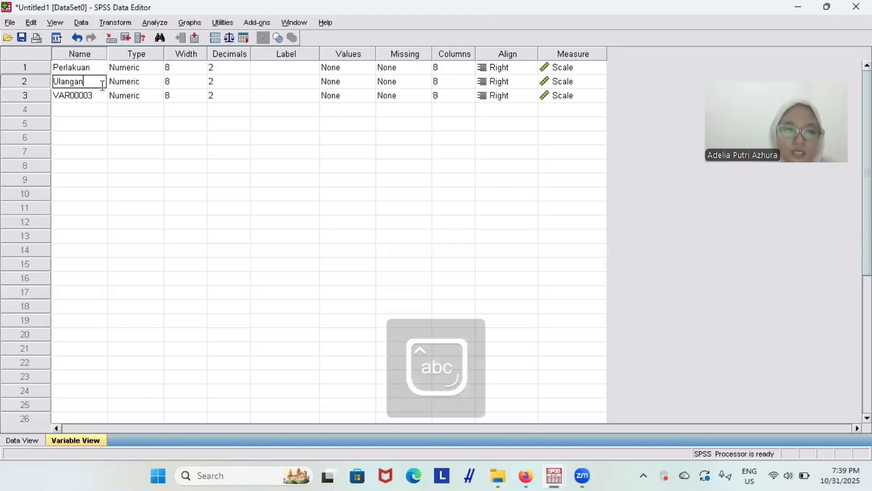
click(99, 99)
key(Caps_Lock)
text(H)
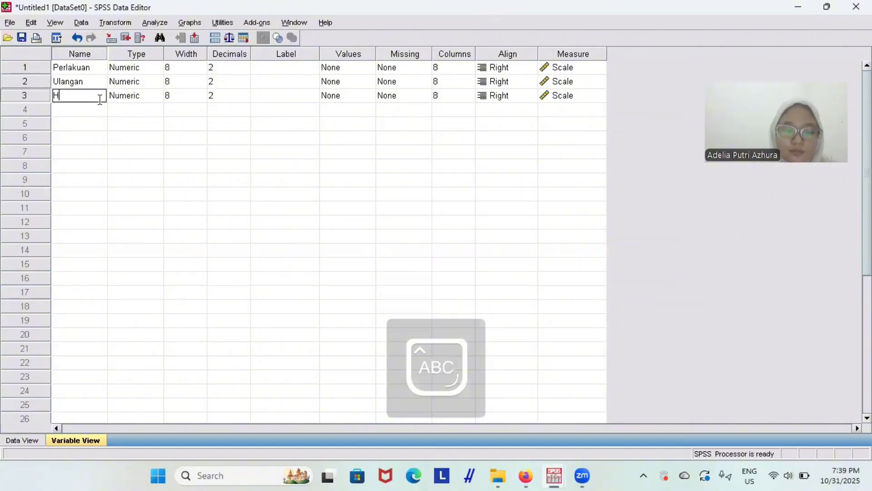
key(Caps_Lock)
text(asil)
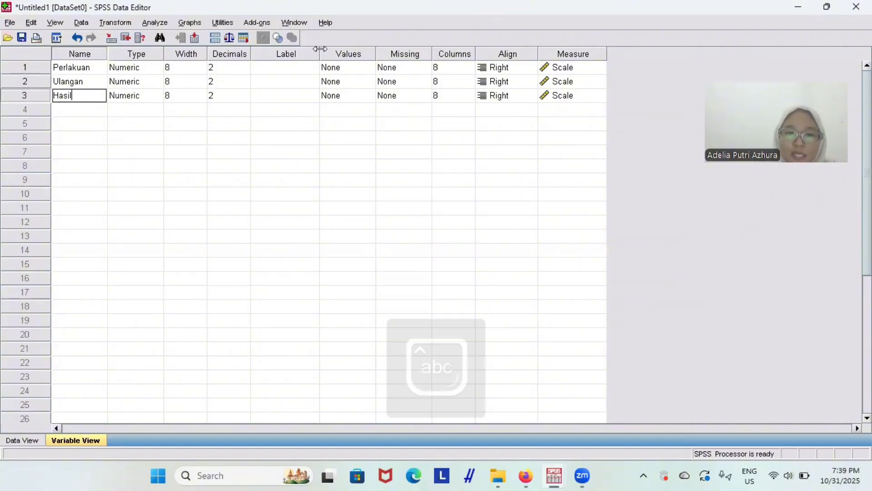
drag(321, 51, 357, 51)
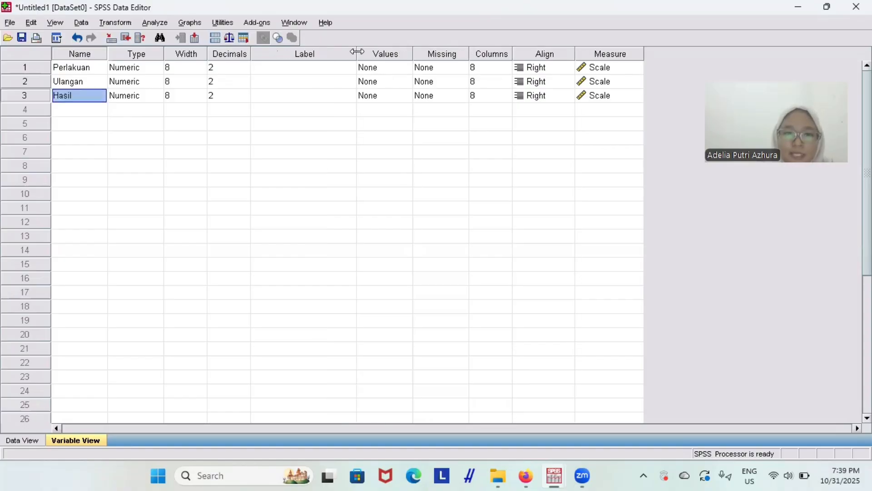
click(324, 70)
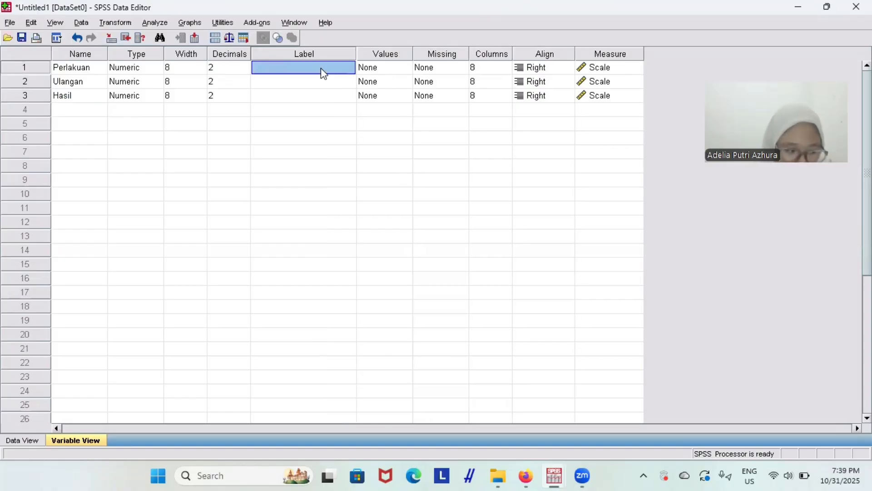
Step: Label Perlakuan as 'Dosis Herbisida Pedimethalin'
double_click(322, 68)
key(Caps_Lock)
text(D)
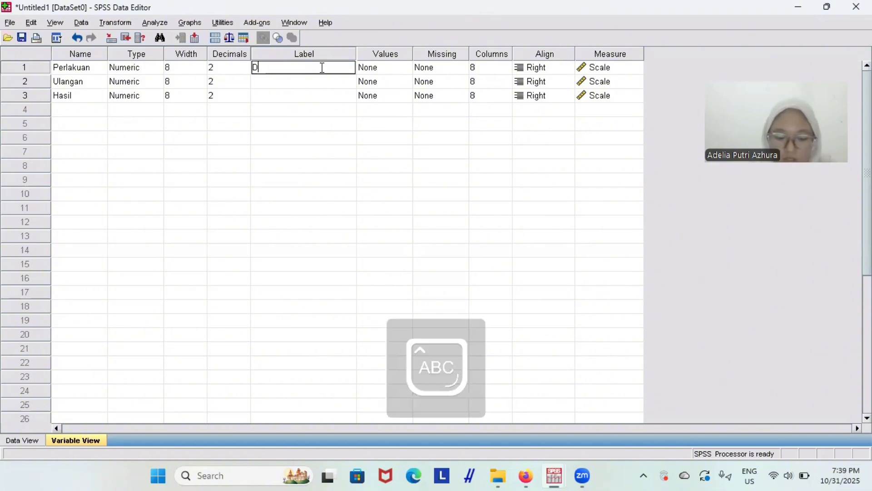
key(Caps_Lock)
text(osis Her)
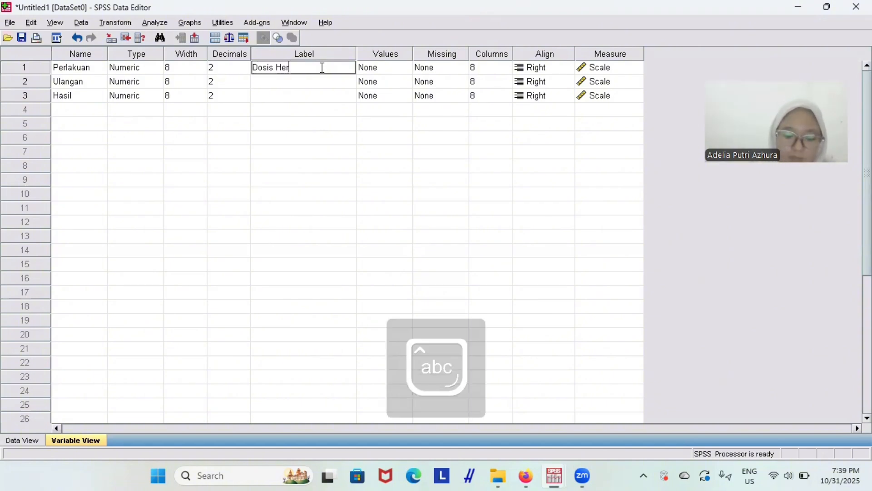
text(bisida )
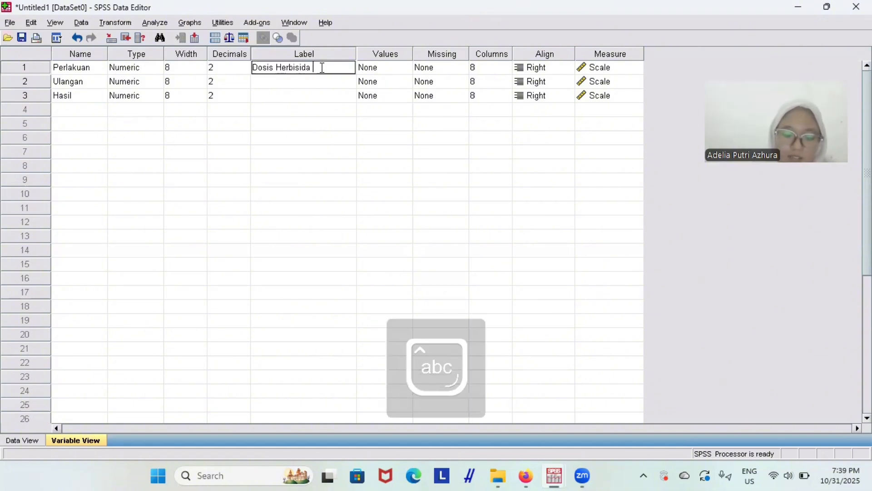
text(Pe)
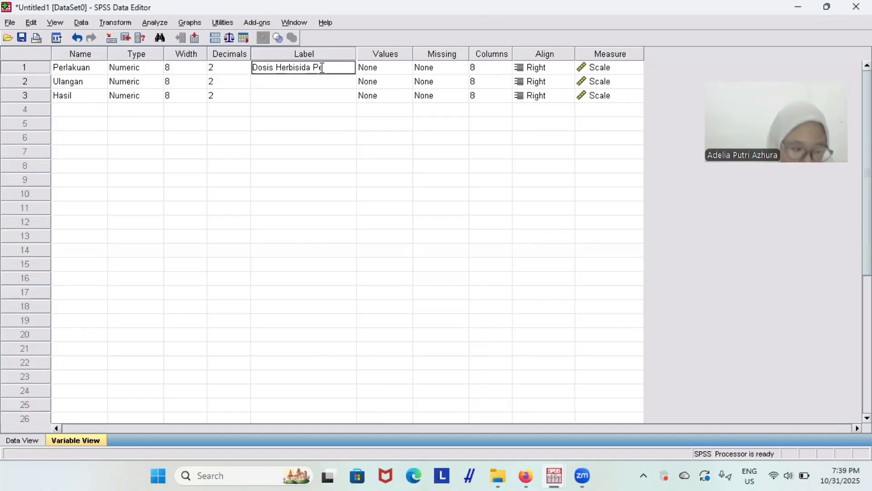
text(dimet)
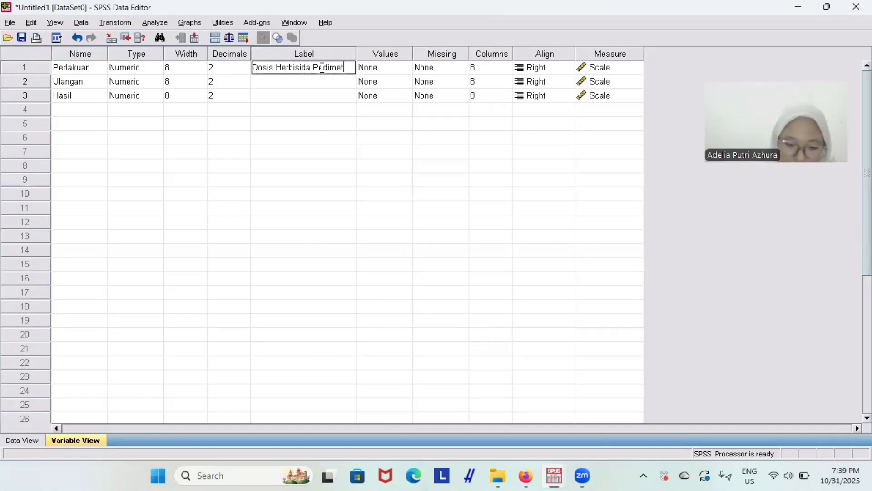
text(halin)
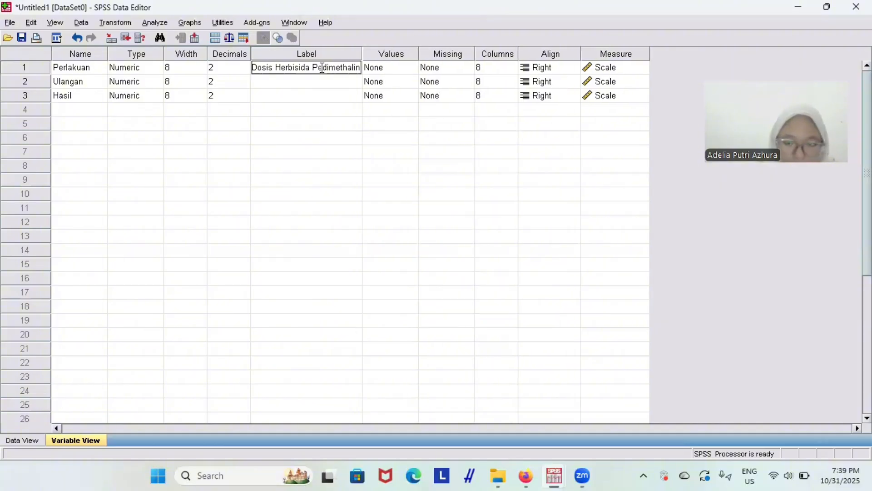
key(Return)
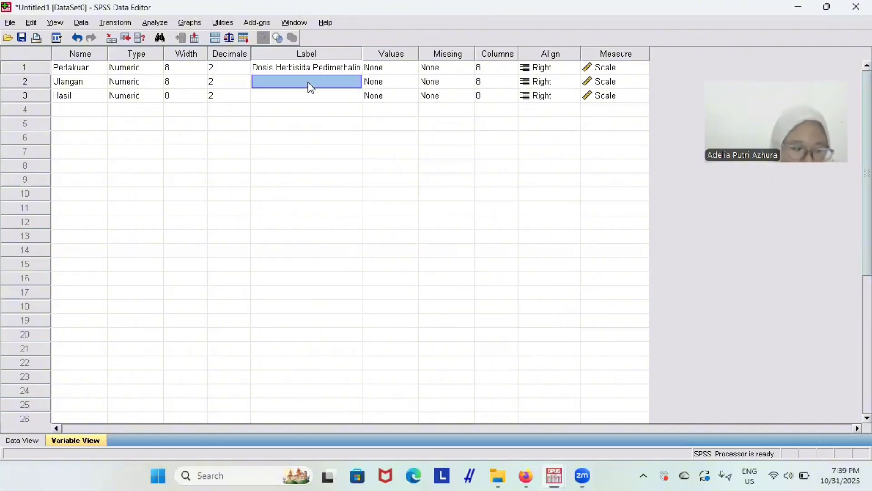
Step: Label Ulangan as 'Kelompok Perlakuan', deleting the accidentally typed extra text
text(K)
key(Caps_Lock)
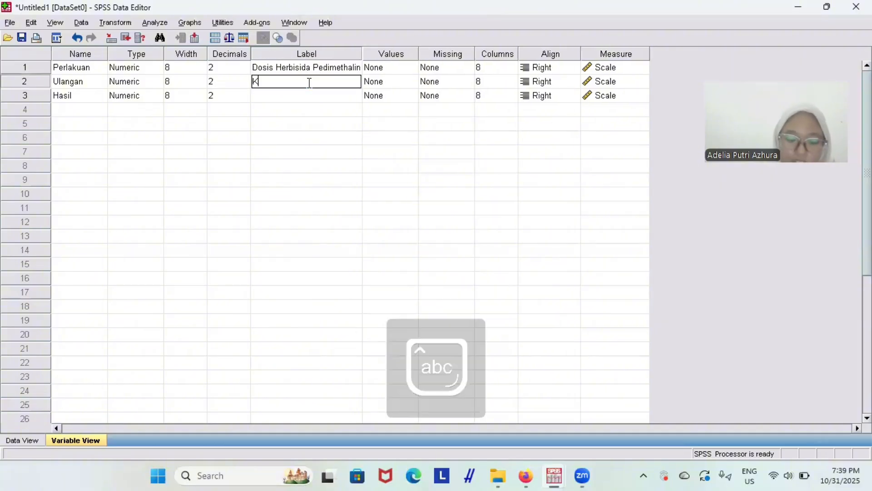
text(elomp)
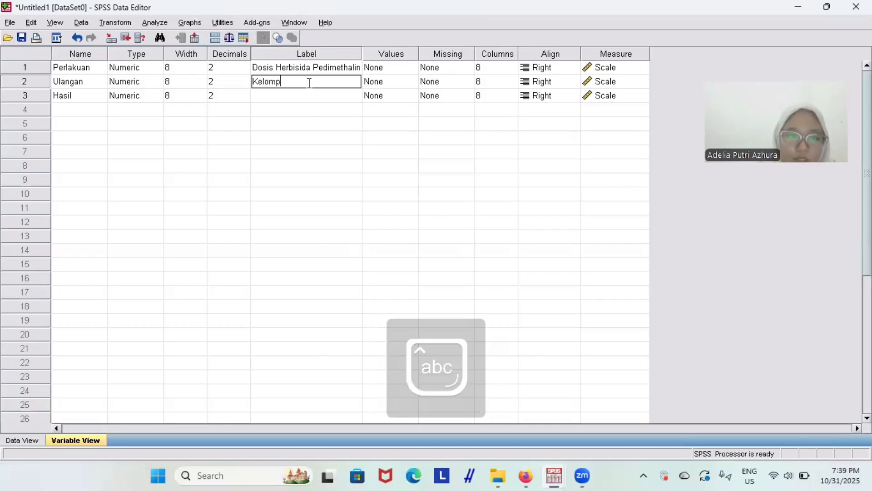
text(ok)
key(Caps_Lock)
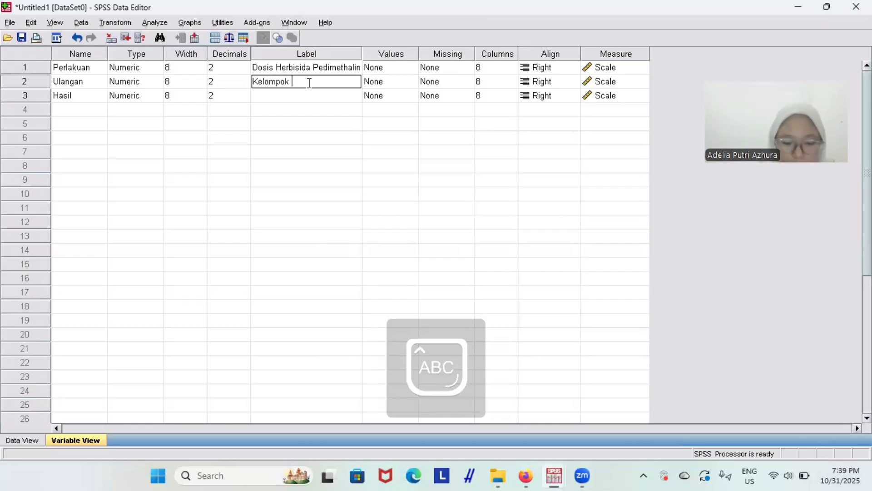
text(P)
key(Caps_Lock)
text(erlakuan)
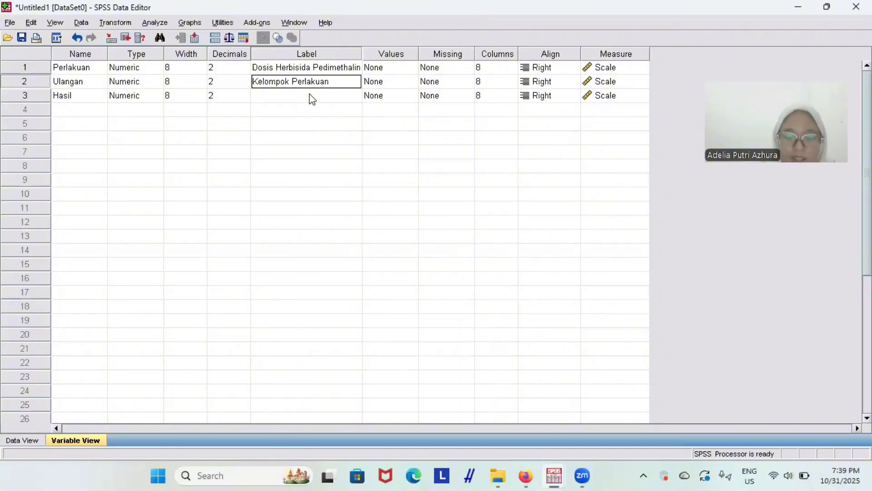
key(Caps_Lock)
text(H)
key(Caps_Lock)
text(asil)
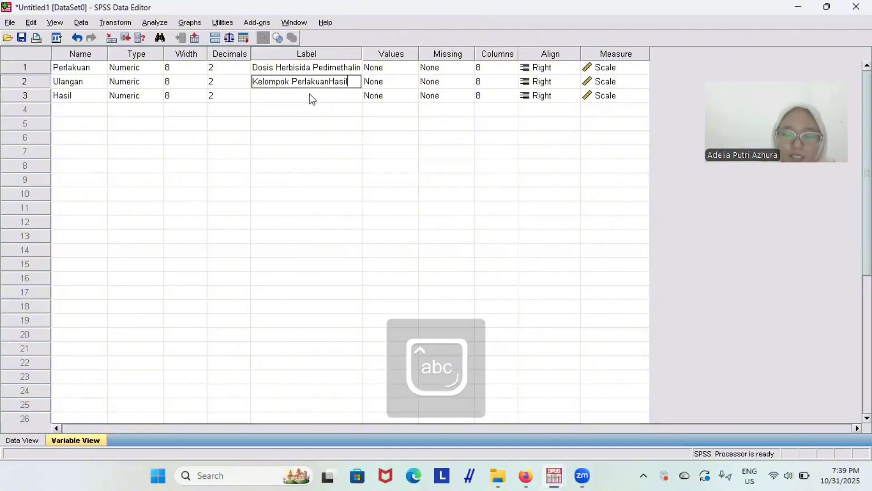
text( Tanaman)
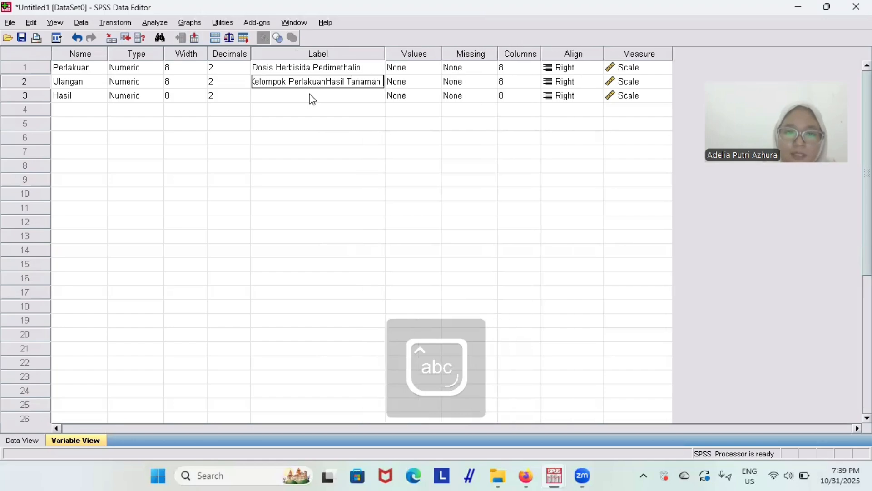
drag(332, 82, 382, 82)
key(BackSpace)
key(BackSpace)
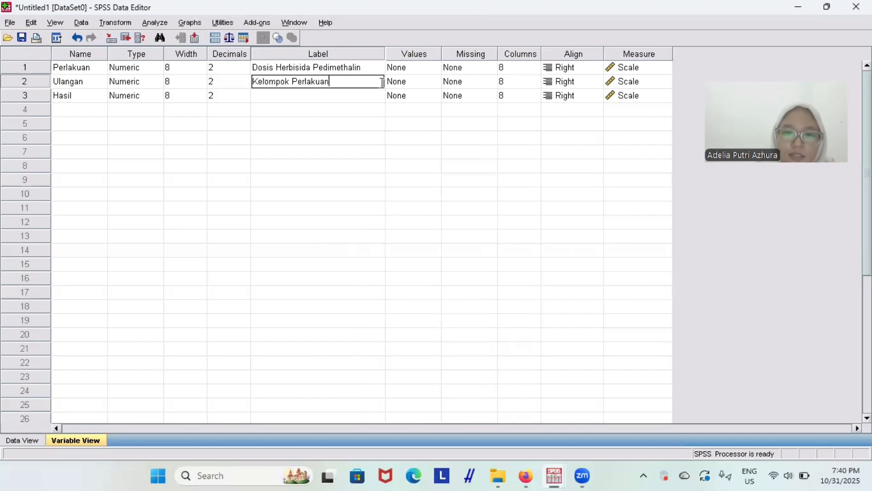
click(380, 98)
Step: Label Hasil as 'Hasil Tanaman Kedelai (ton/Ha)' and widen the Values column
click(380, 98)
key(Caps_Lock)
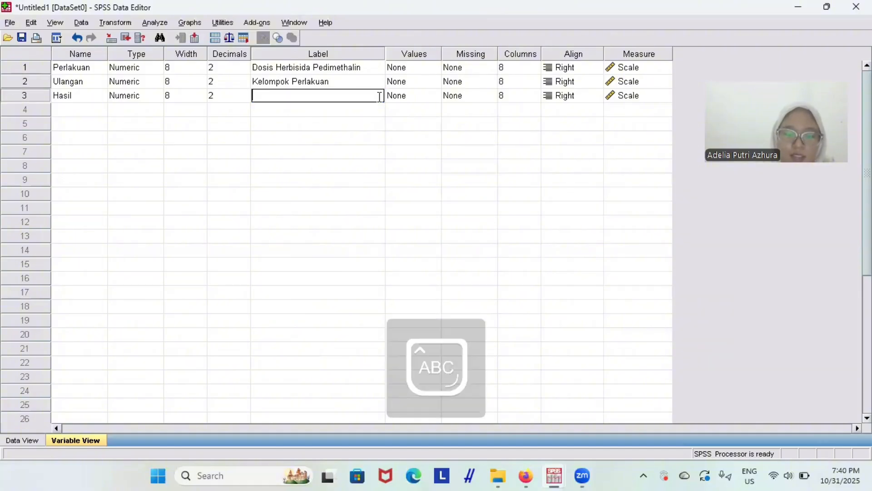
text(H)
key(Caps_Lock)
text(asil)
key(Caps_Lock)
text(T)
key(Caps_Lock)
text(anaman)
key(Caps_Lock)
text(K)
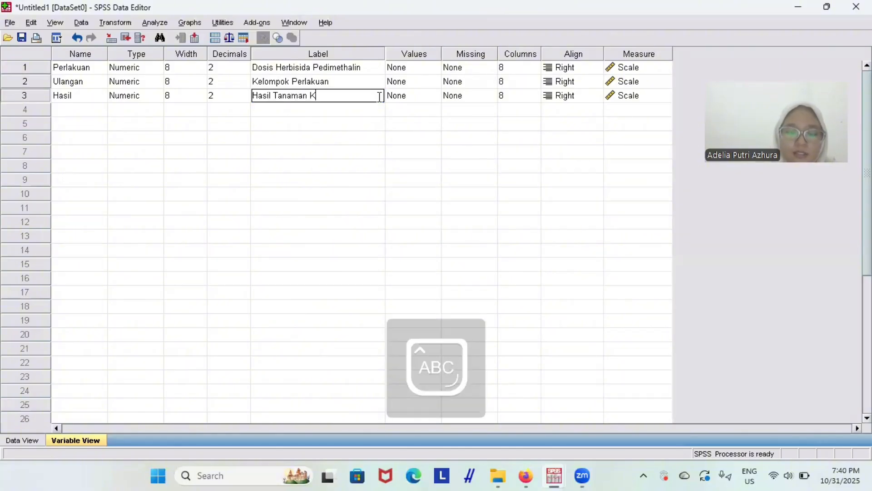
text(E)
key(Caps_Lock)
text(del)
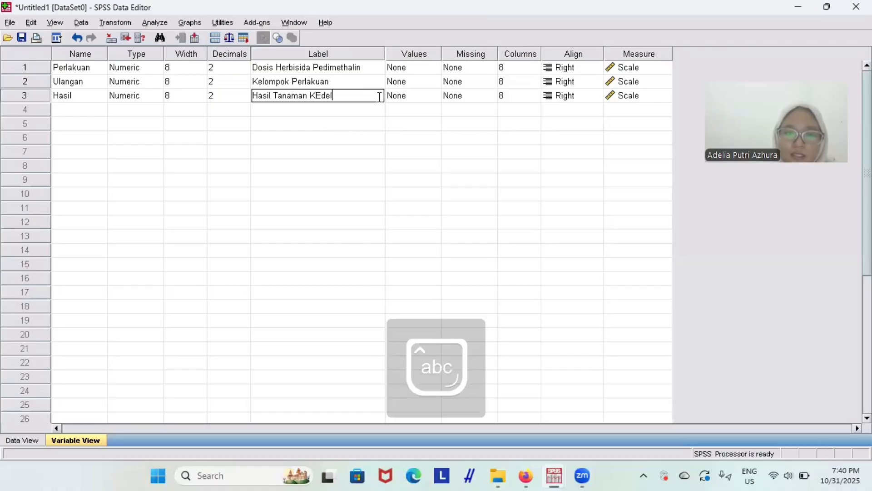
key(BackSpace)
key(BackSpace)
key(BackSpace)
key(BackSpace)
text(ede)
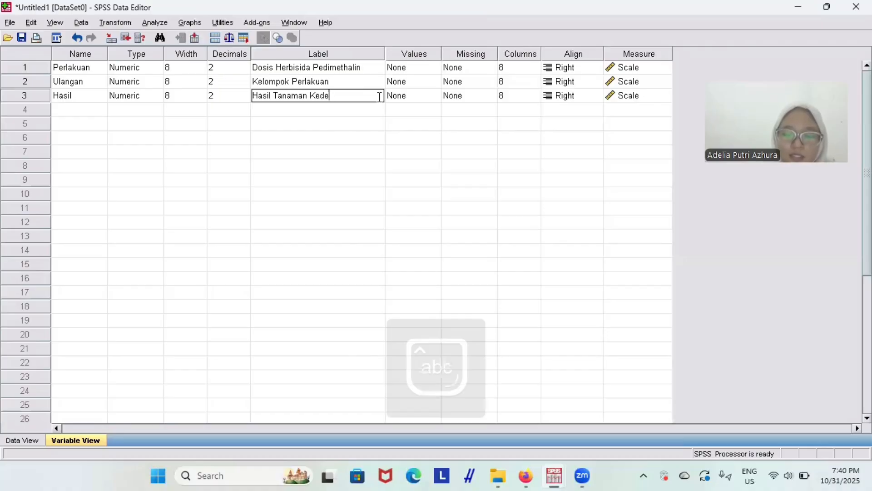
text(lai ()
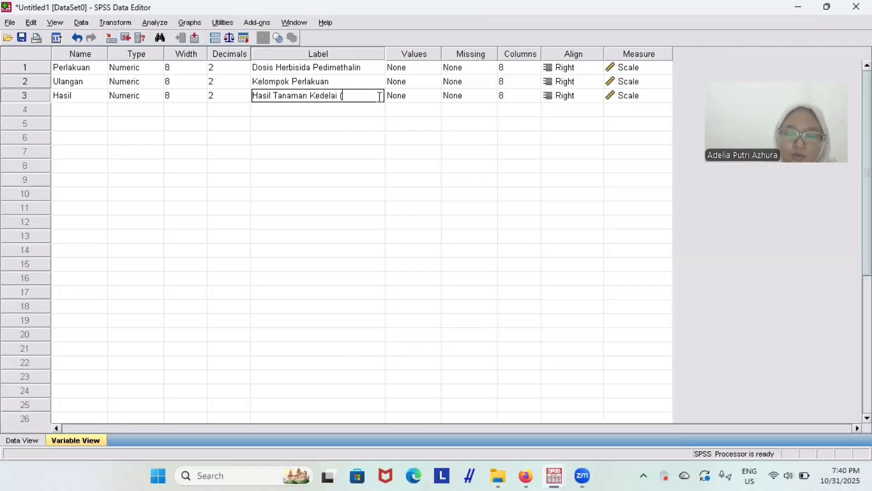
text(ton/)
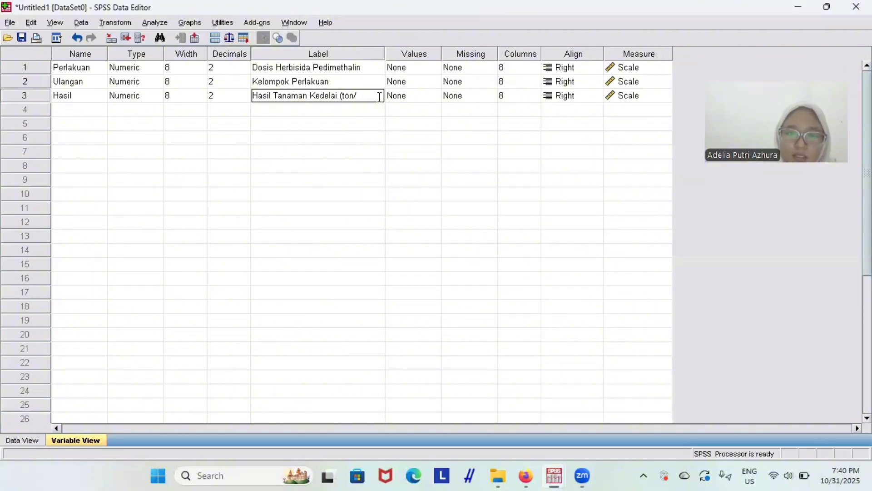
key(Caps_Lock)
text(H)
key(Caps_Lock)
text(a)
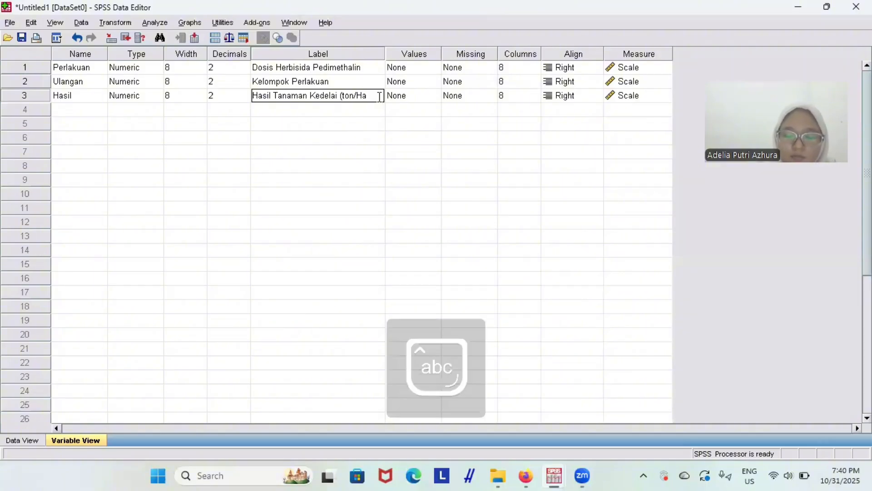
text())
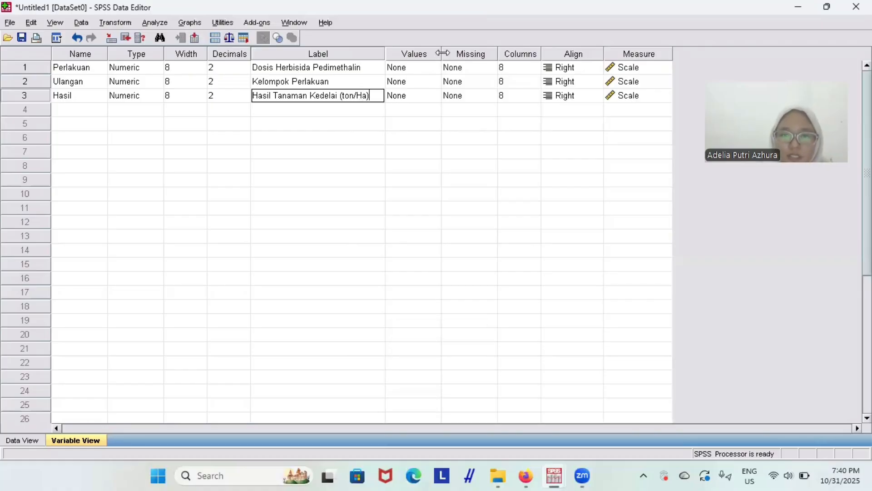
drag(441, 54, 450, 54)
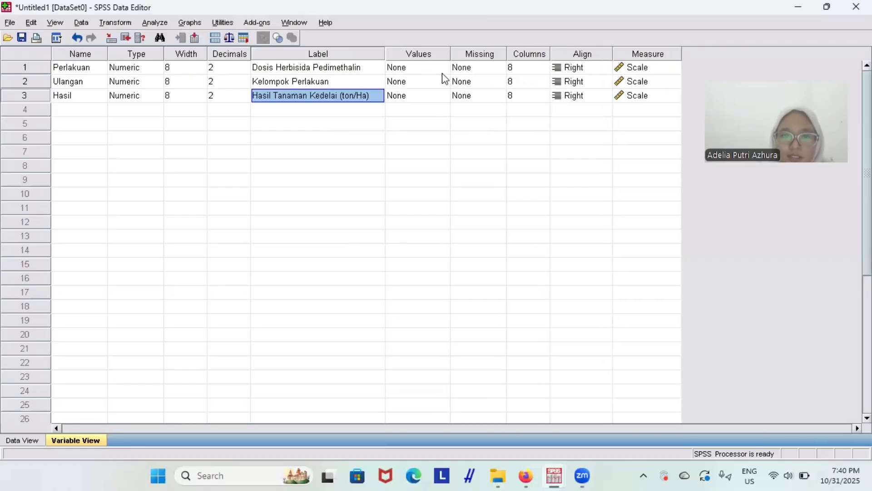
Step: Open Perlakuan's value labels and add code 0 labelled '0 L/ha'
click(444, 68)
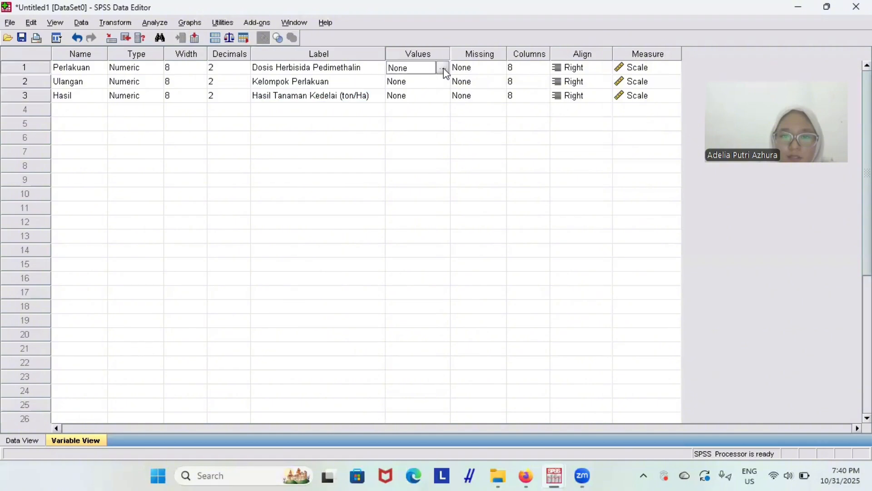
click(444, 69)
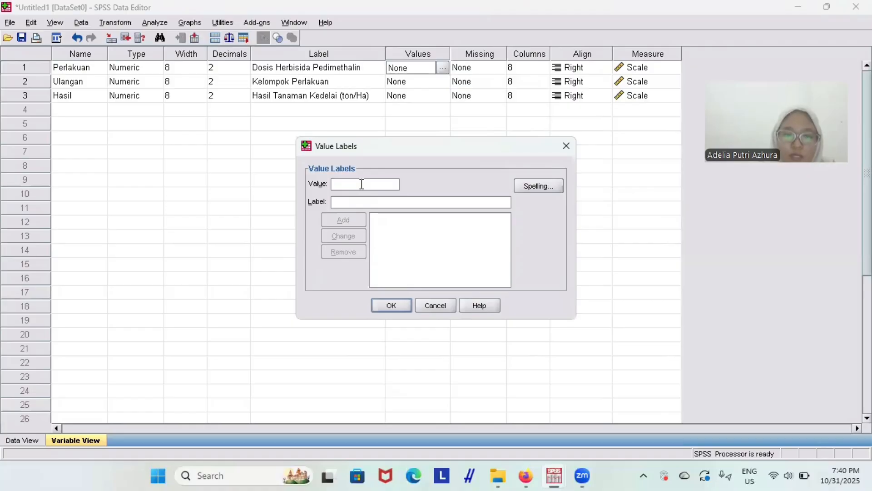
text(0)
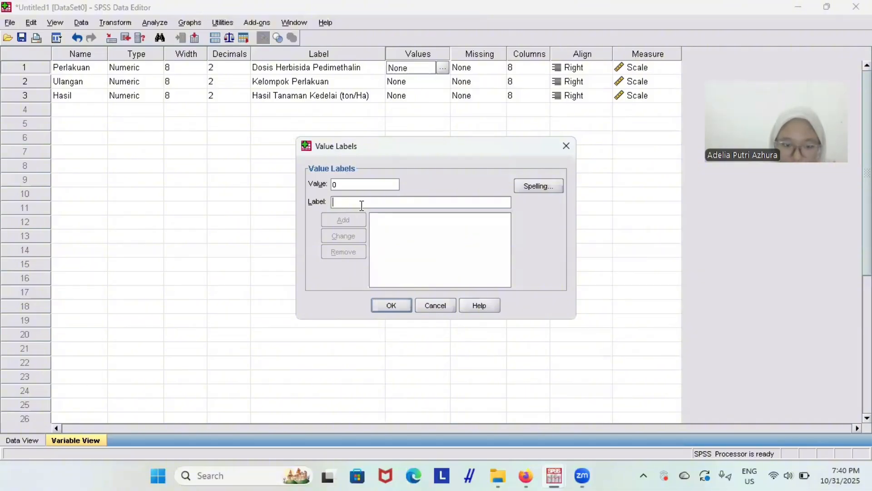
text(0)
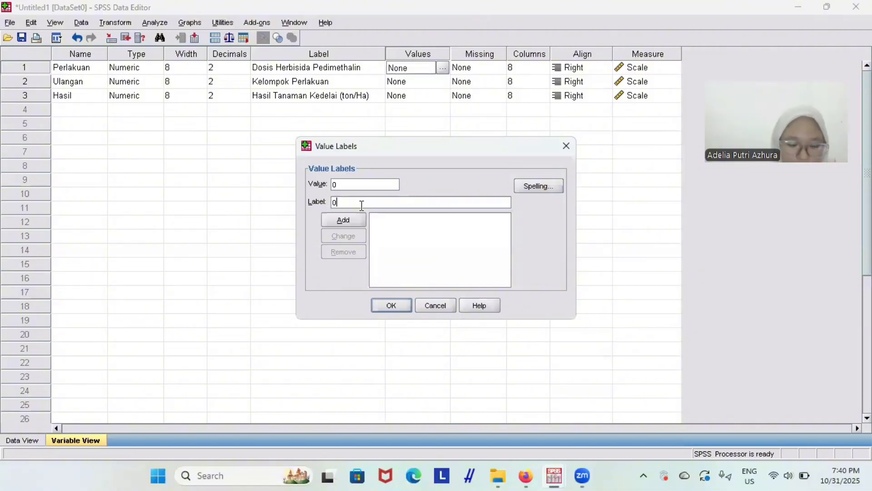
key(Caps_Lock)
text(L)
key(Caps_Lock)
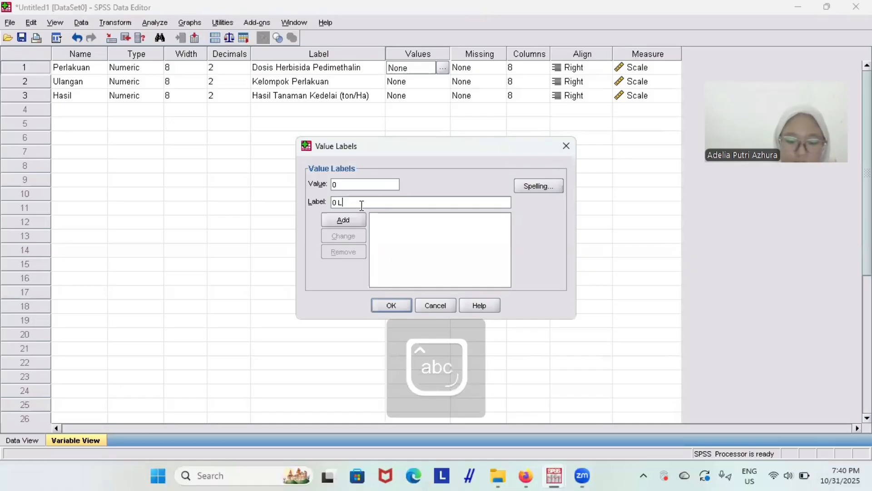
text(?)
key(BackSpace)
text(/)
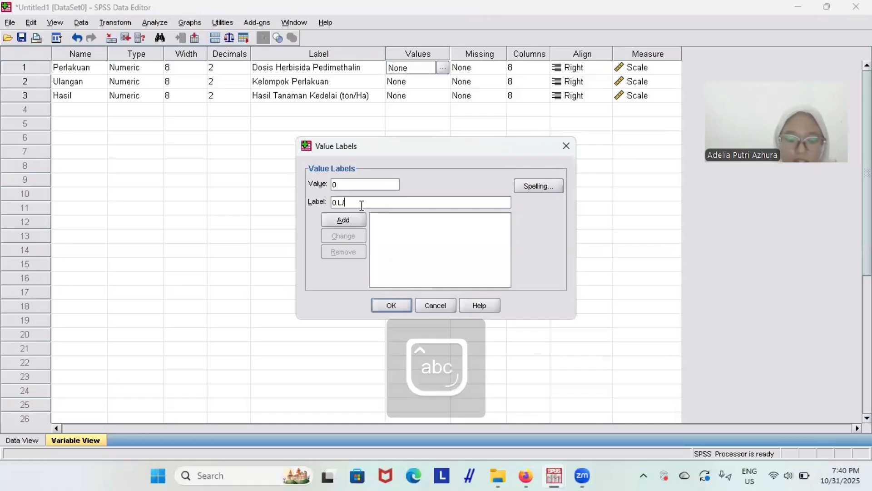
key(Caps_Lock)
text(H)
key(BackSpace)
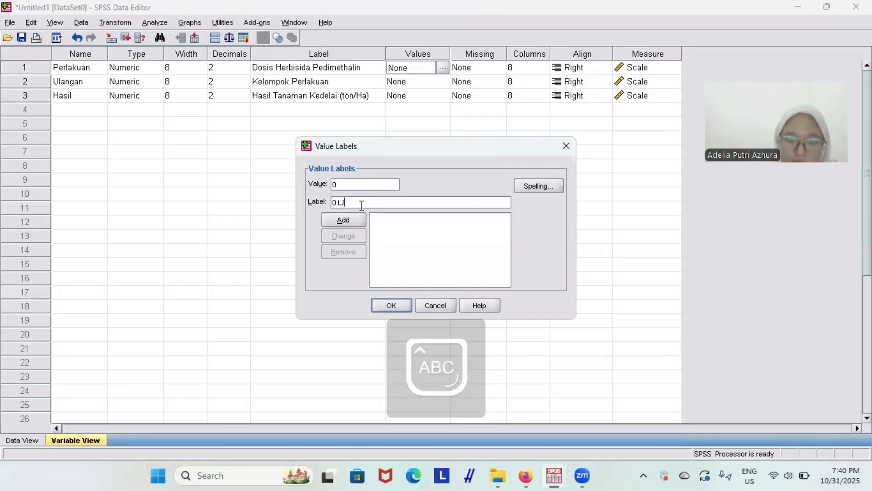
text(HA)
key(BackSpace)
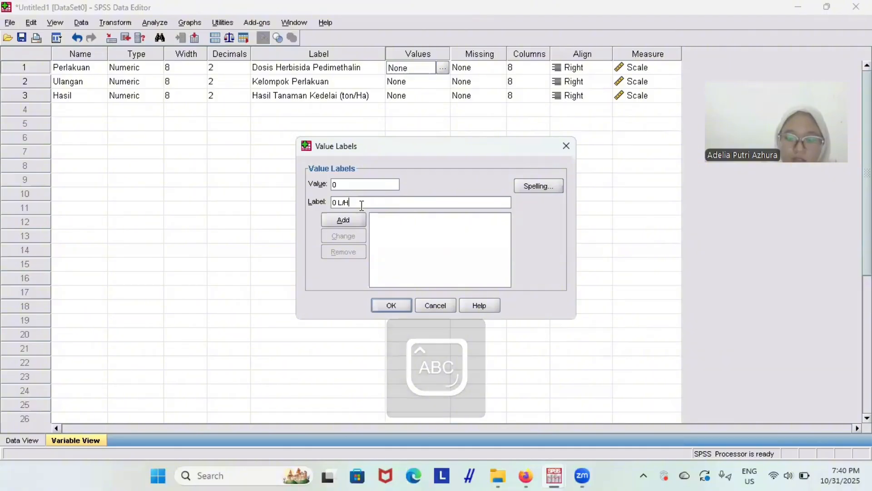
key(Caps_Lock)
key(BackSpace)
text(ha)
key(Tab)
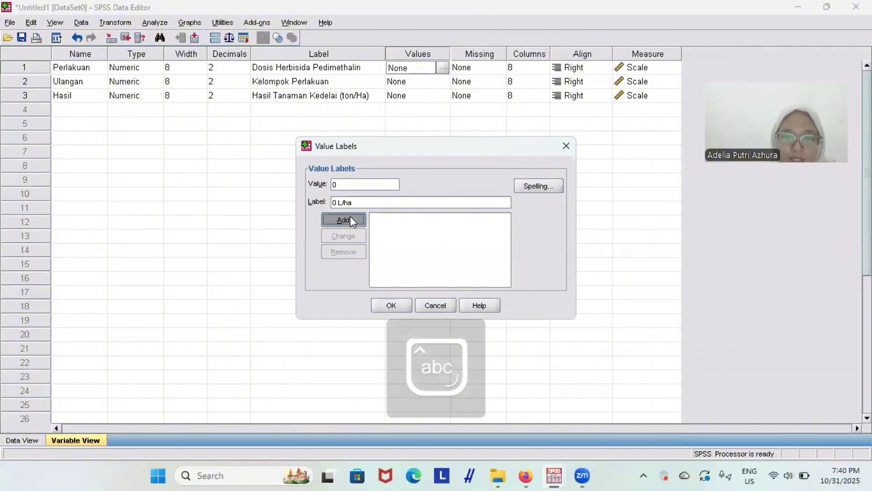
key(Return)
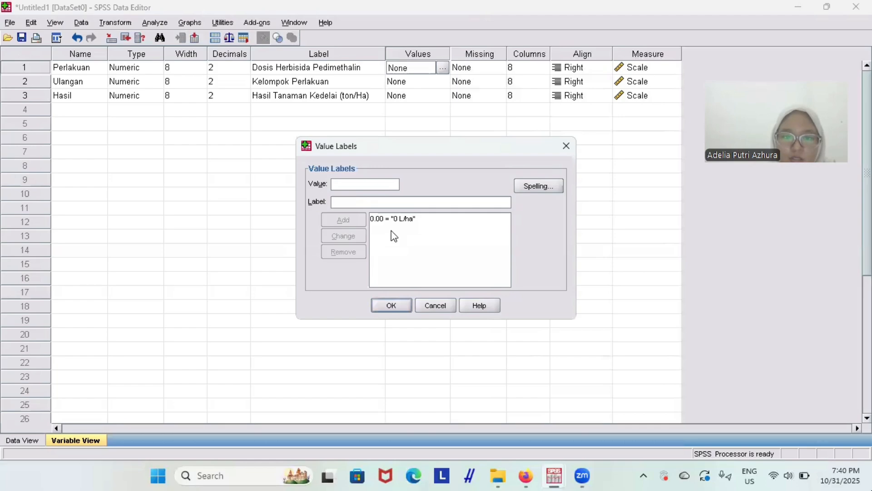
Step: Add value labels 1 = '1 L/ha' and 2 = '2 L/ha'
click(384, 219)
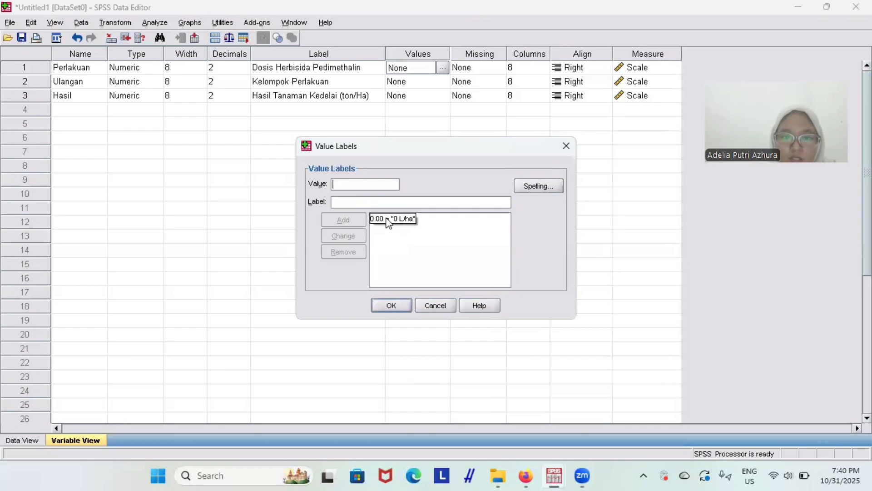
click(349, 185)
key(BackSpace)
key(BackSpace)
key(BackSpace)
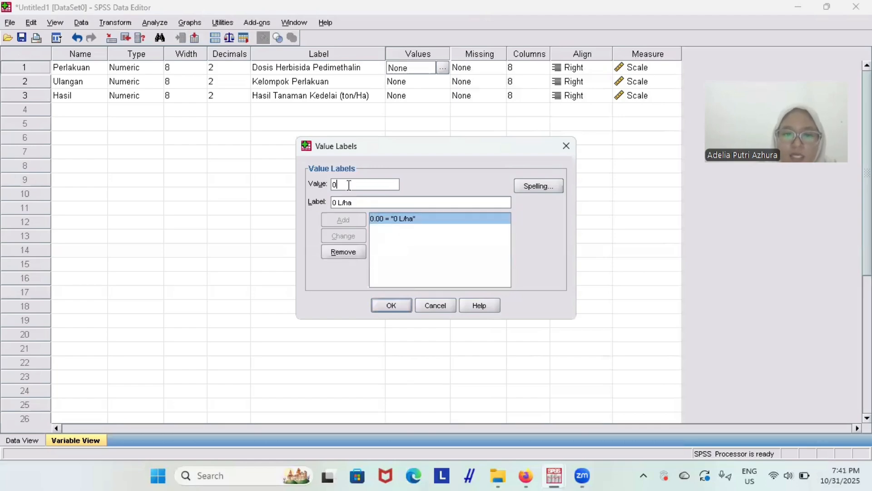
key(BackSpace)
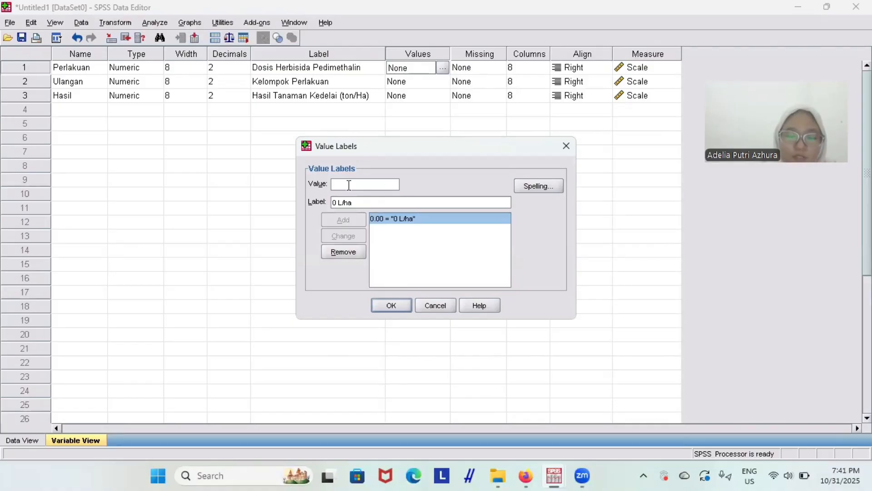
text(1)
click(339, 202)
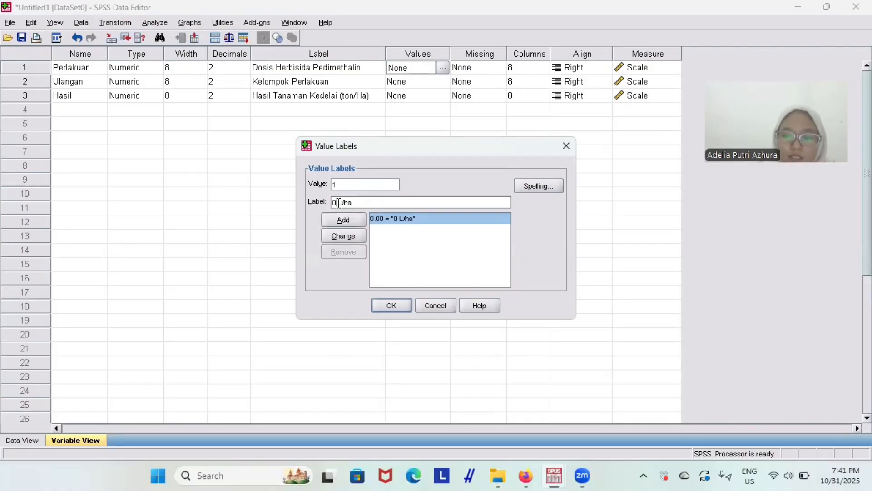
key(BackSpace)
text(1)
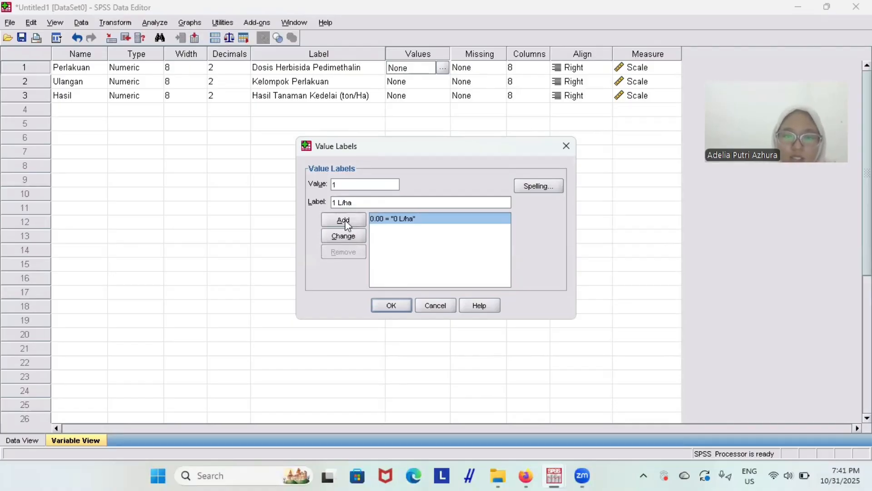
click(356, 224)
click(381, 230)
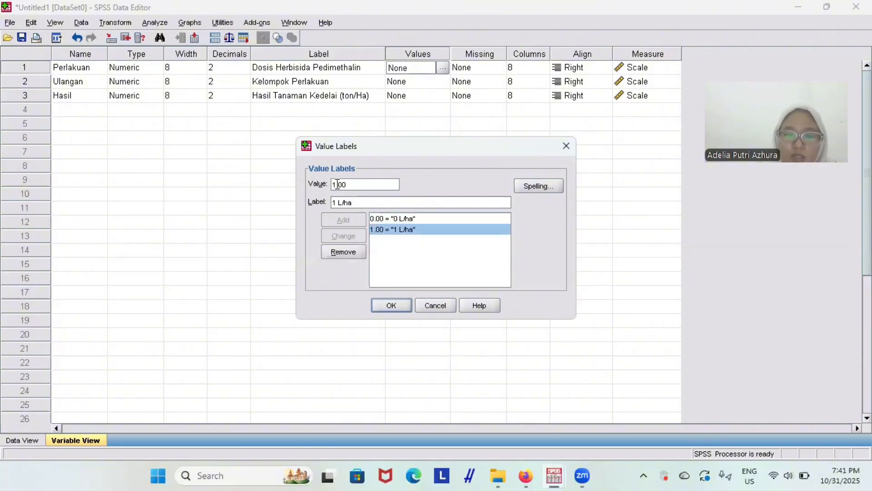
key(BackSpace)
text(2)
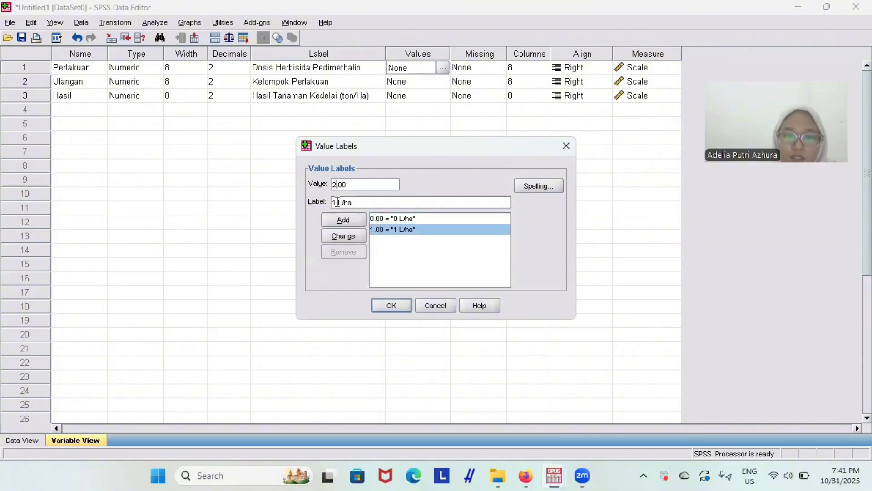
click(338, 202)
key(BackSpace)
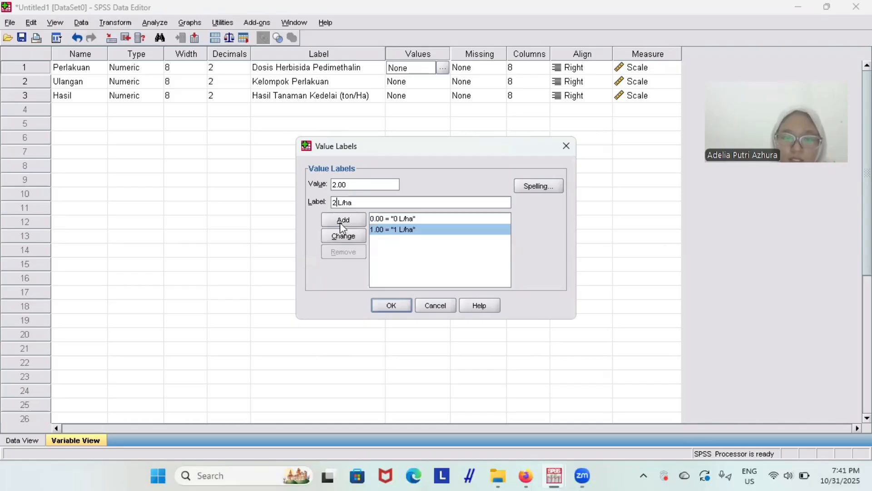
text(2)
click(340, 222)
Step: Add value labels 3 = '3 L/ha', 4 = '4 L/ha' and 5 = '5 L/ha'
click(397, 241)
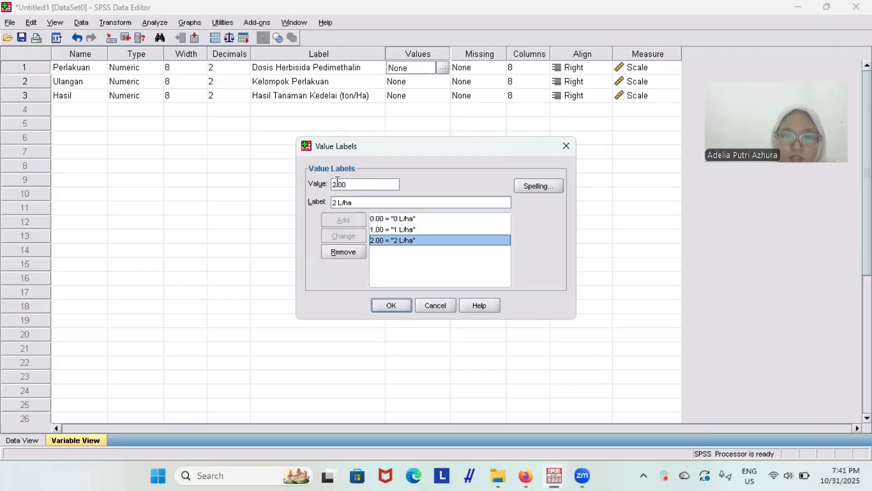
click(336, 184)
key(BackSpace)
text(3)
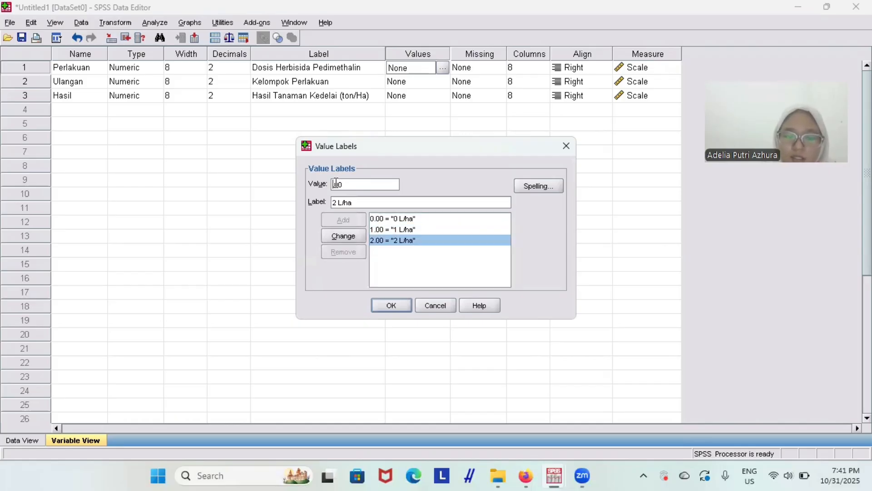
click(337, 202)
key(BackSpace)
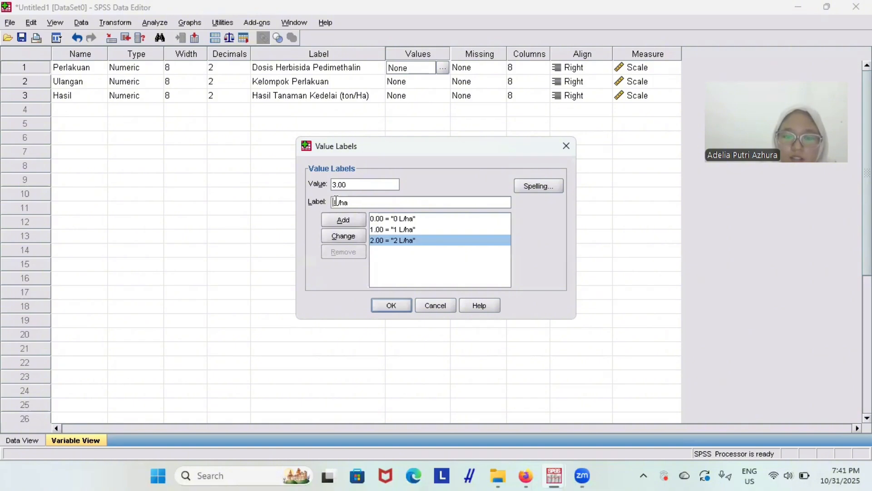
text(3)
click(345, 220)
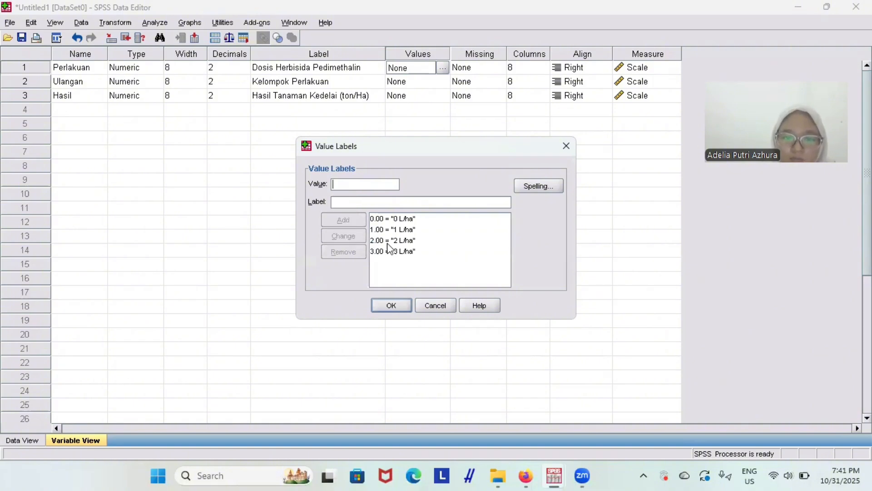
click(336, 183)
key(BackSpace)
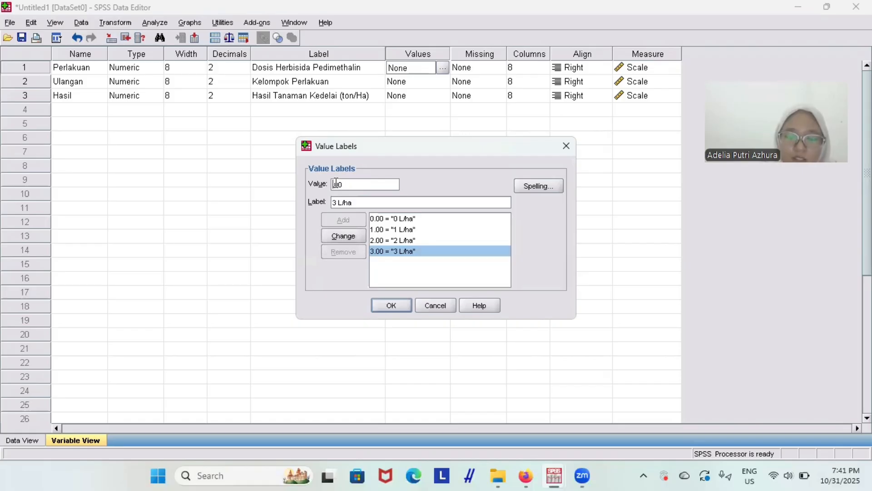
text(4)
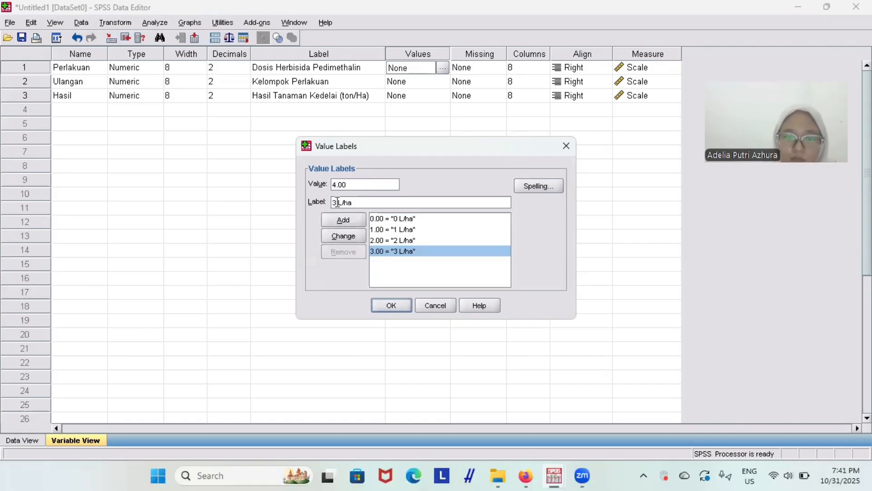
click(349, 218)
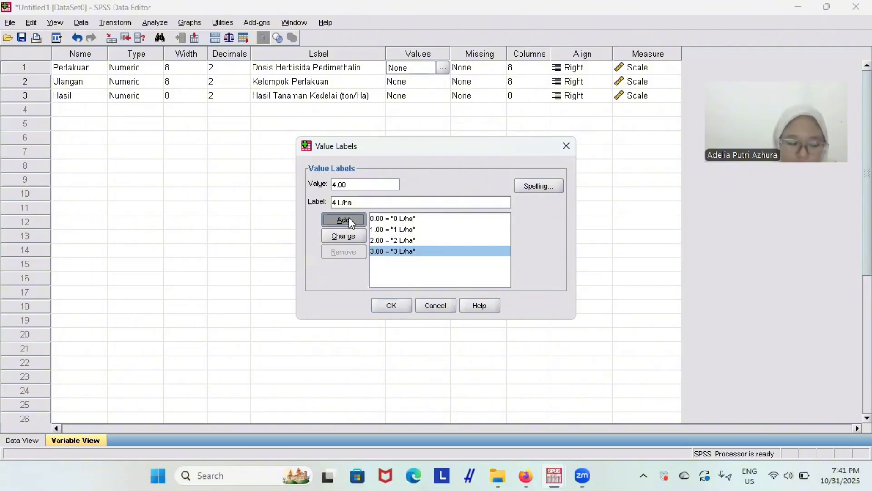
click(399, 262)
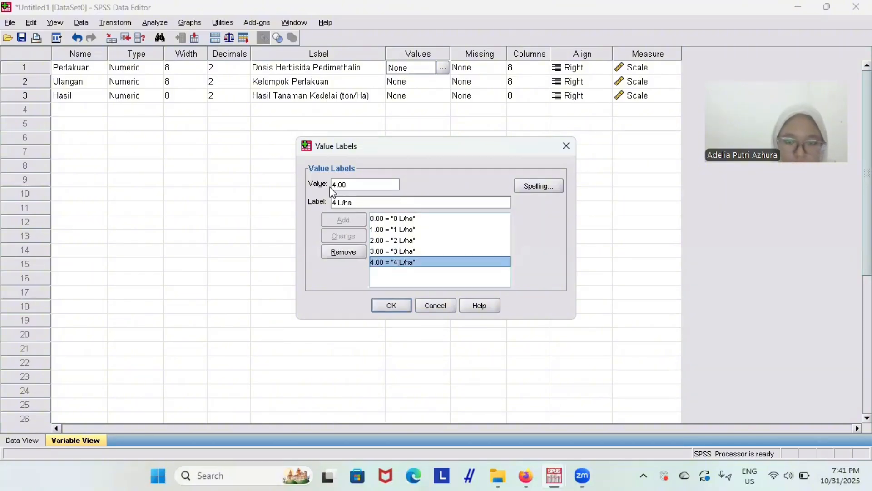
click(337, 185)
key(BackSpace)
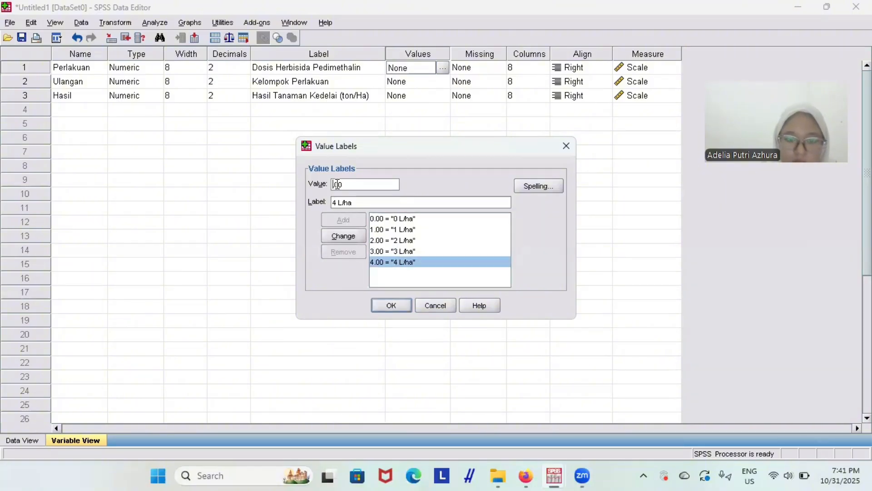
text(5)
click(337, 201)
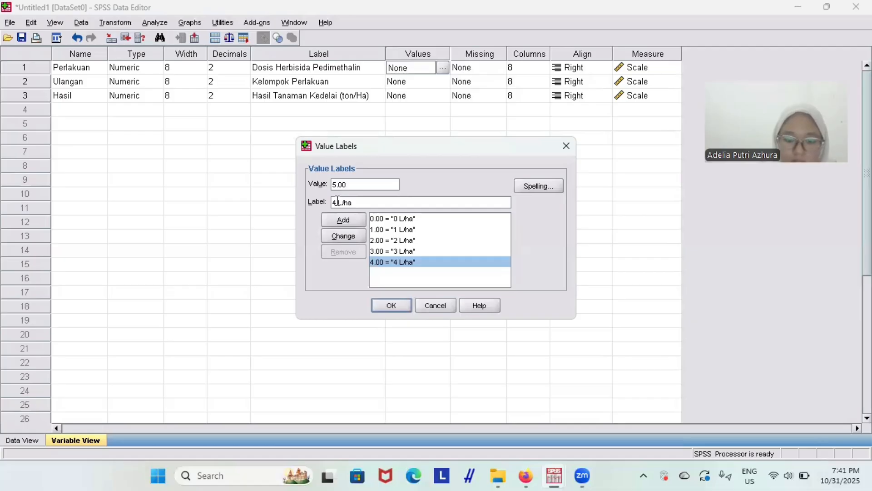
key(BackSpace)
text(5)
click(347, 224)
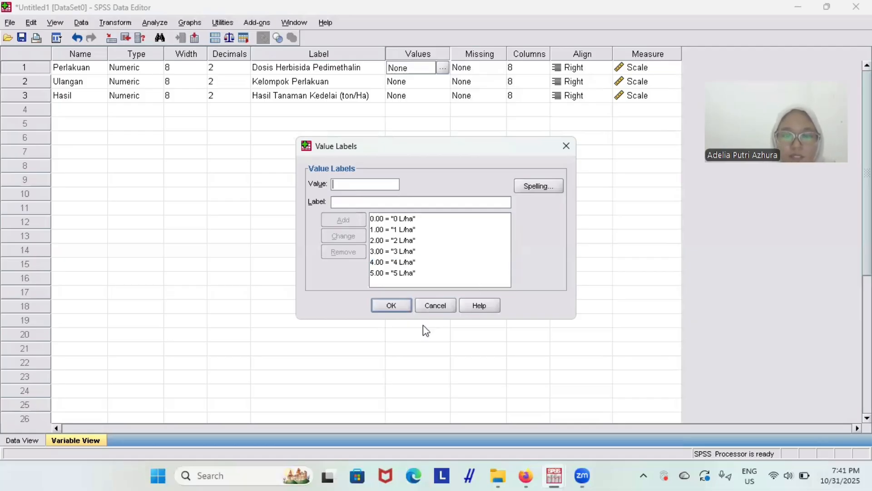
Step: Confirm Perlakuan's dose labels and set Perlakuan, Ulangan and Hasil to 0 decimals
click(389, 305)
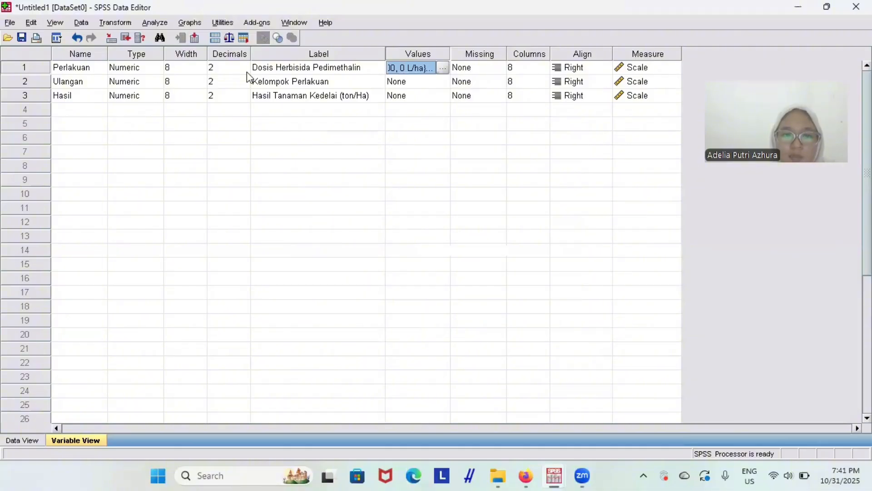
click(247, 71)
click(246, 72)
click(247, 71)
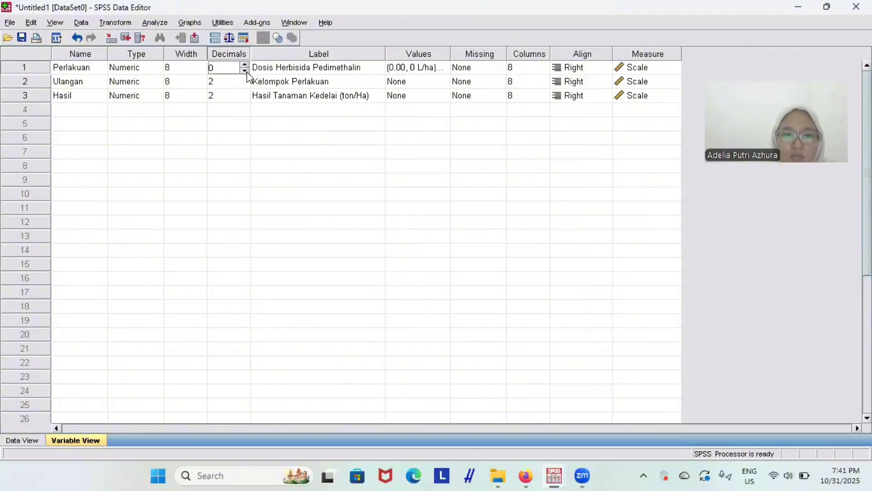
click(245, 82)
click(246, 82)
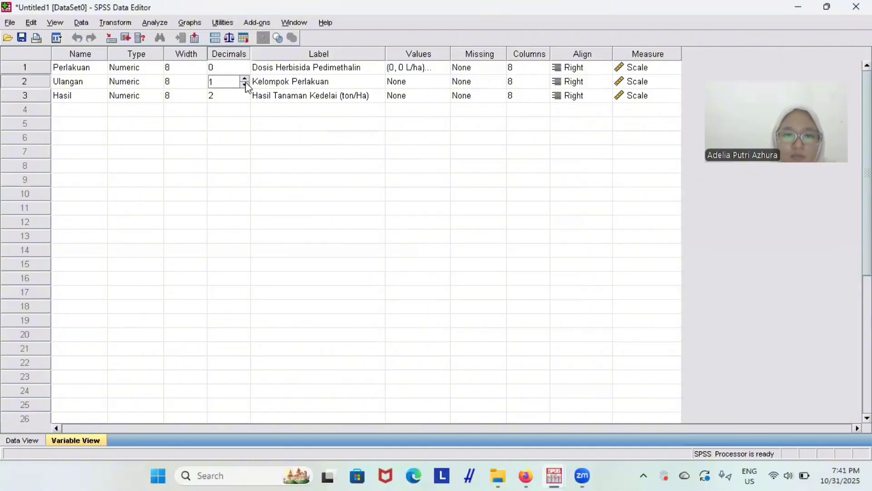
click(245, 82)
click(245, 97)
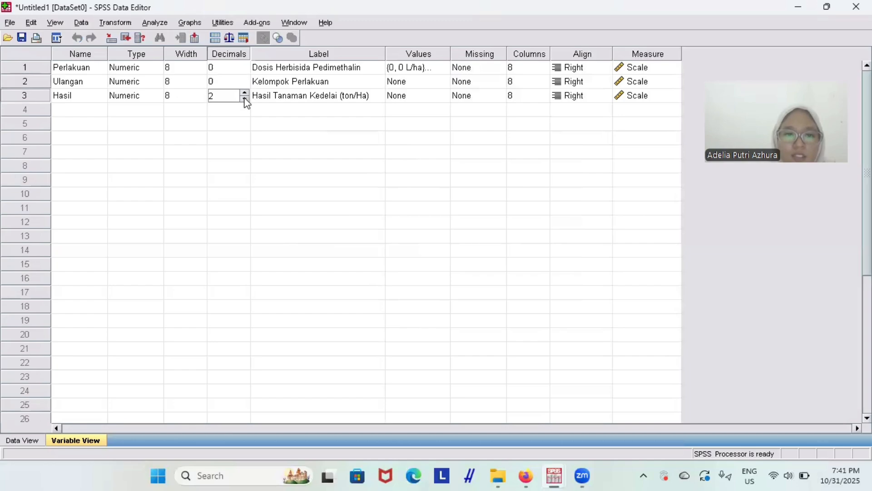
click(245, 98)
click(245, 99)
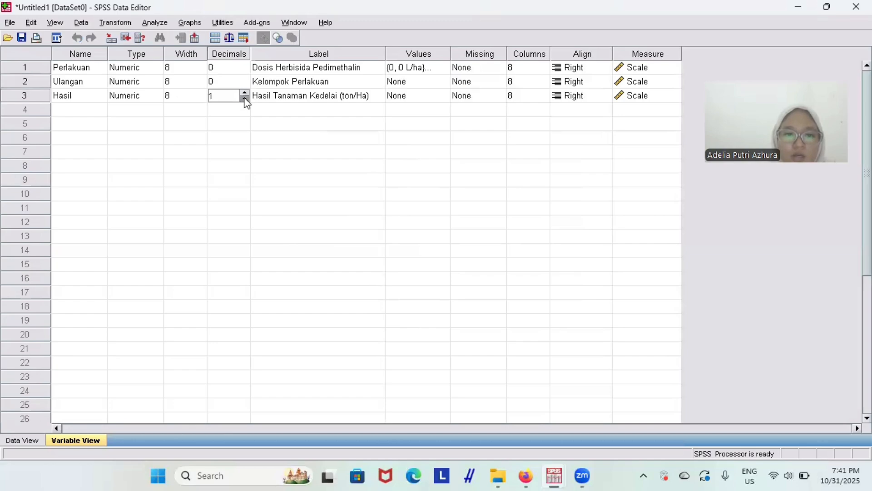
Step: Reopen Perlakuan's value labels to verify the 0–5 dose labels are kept
click(443, 73)
click(443, 72)
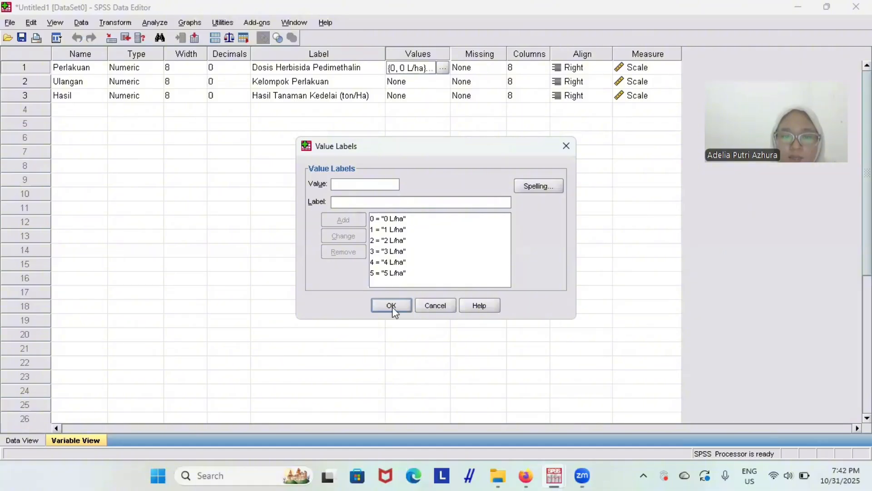
click(393, 308)
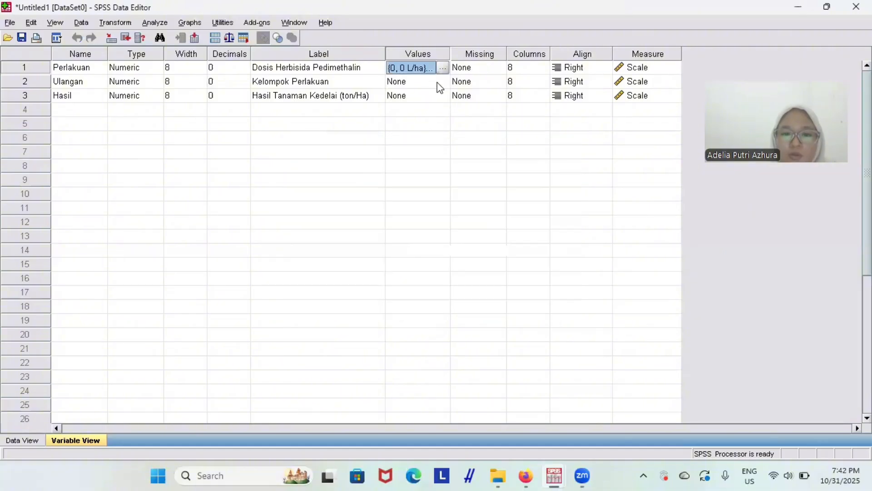
Step: In Ulangan's value labels, add 1 = 'Ulangan I'
click(439, 83)
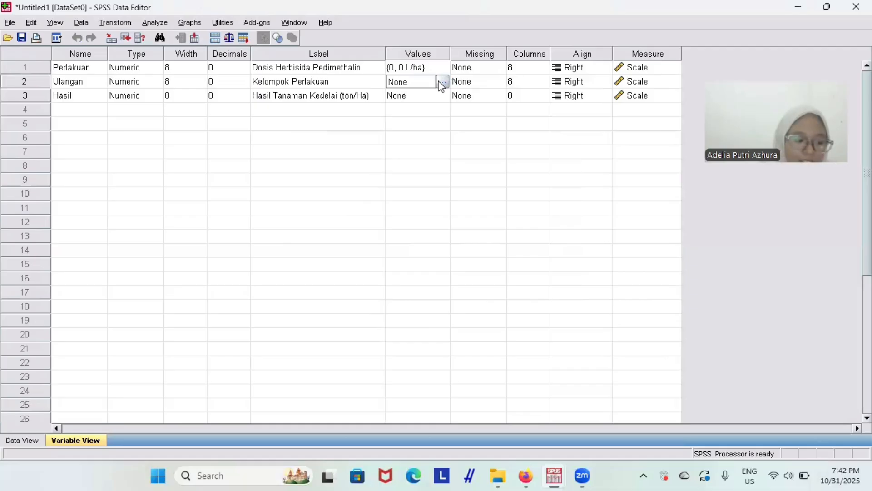
click(441, 83)
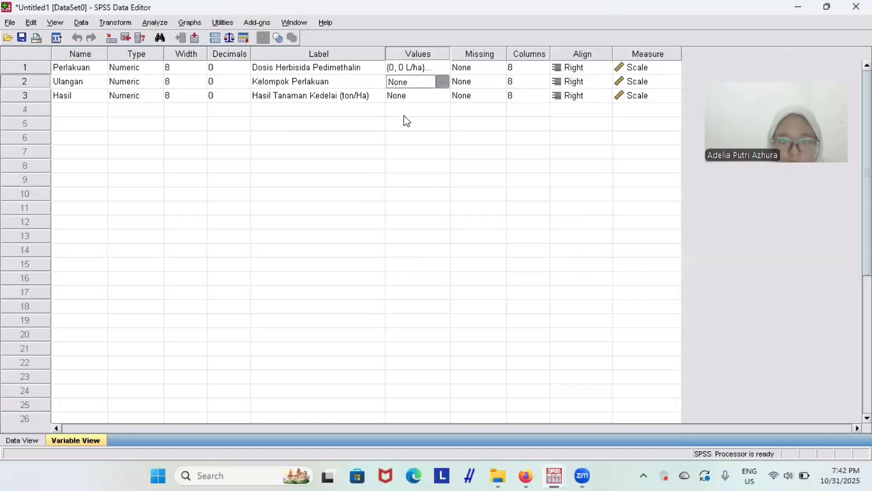
key(Caps_Lock)
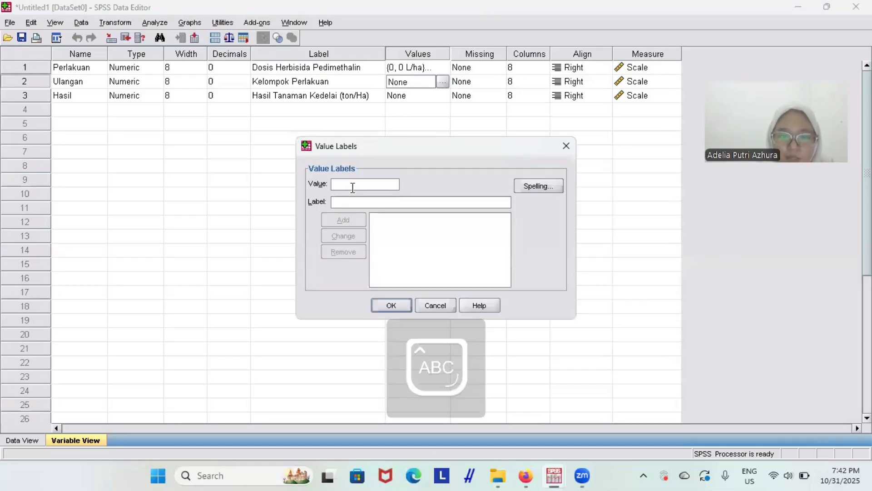
text(1)
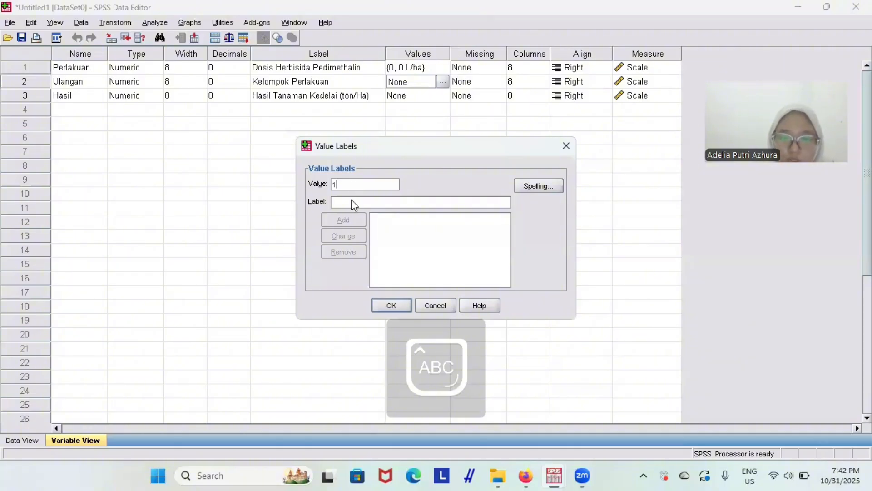
click(354, 203)
text(U)
key(Caps_Lock)
text(lang)
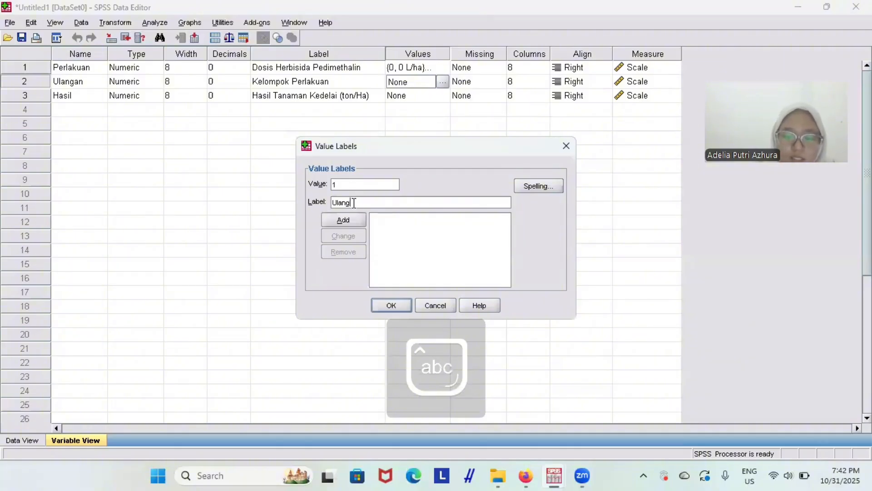
text(an)
key(Caps_Lock)
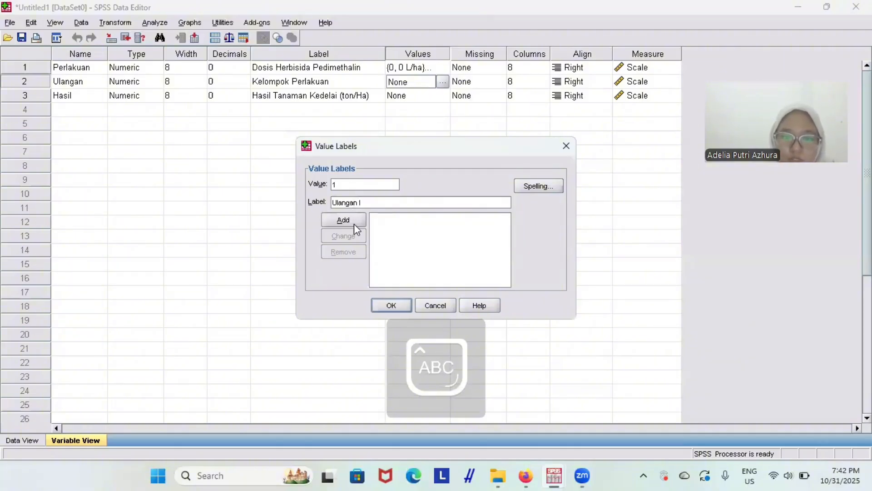
text(I)
click(353, 224)
Step: Add 2 = 'Ulangan II' and 3 = 'Ulangan III' to Ulangan's labels
click(409, 219)
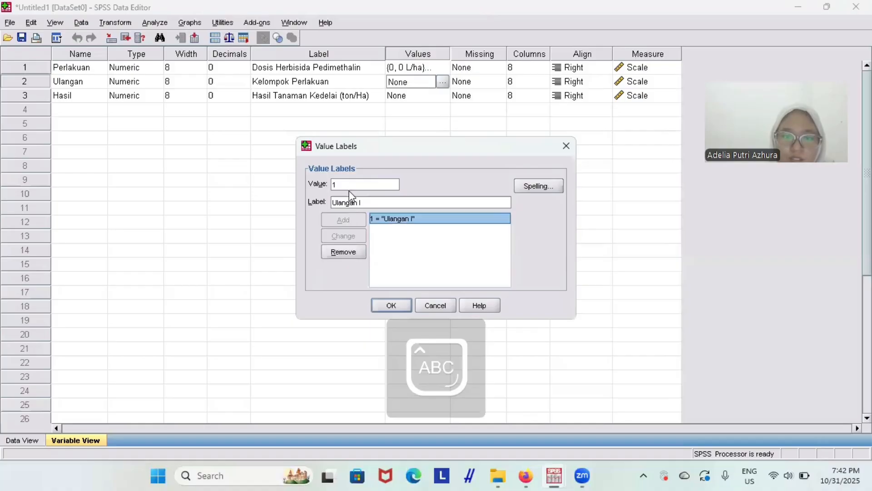
double_click(351, 183)
text(2)
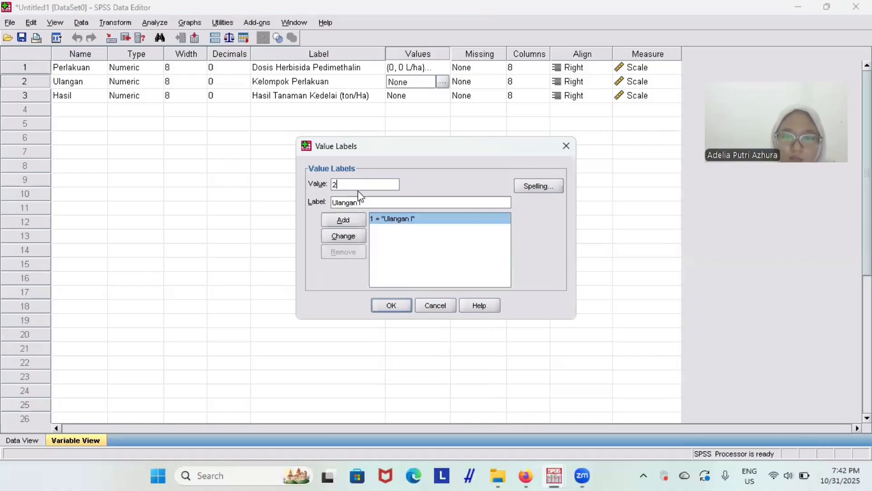
click(366, 201)
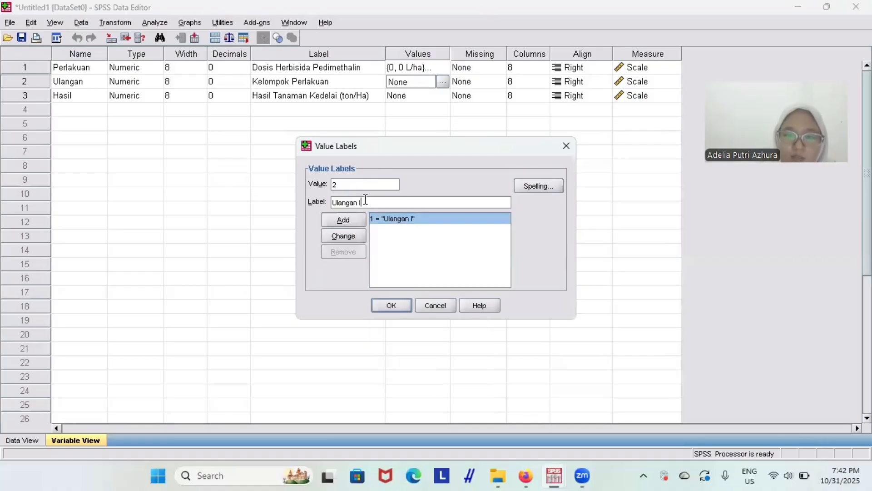
click(357, 219)
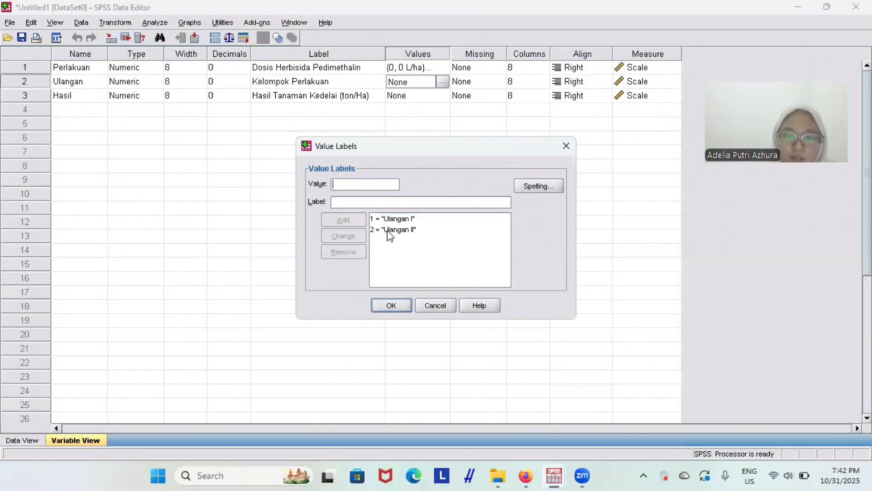
click(388, 230)
click(352, 186)
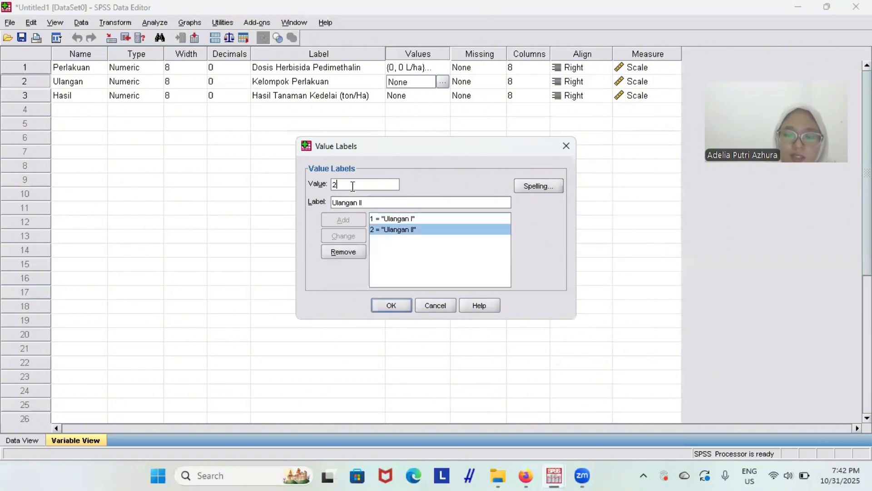
key(BackSpace)
text(3)
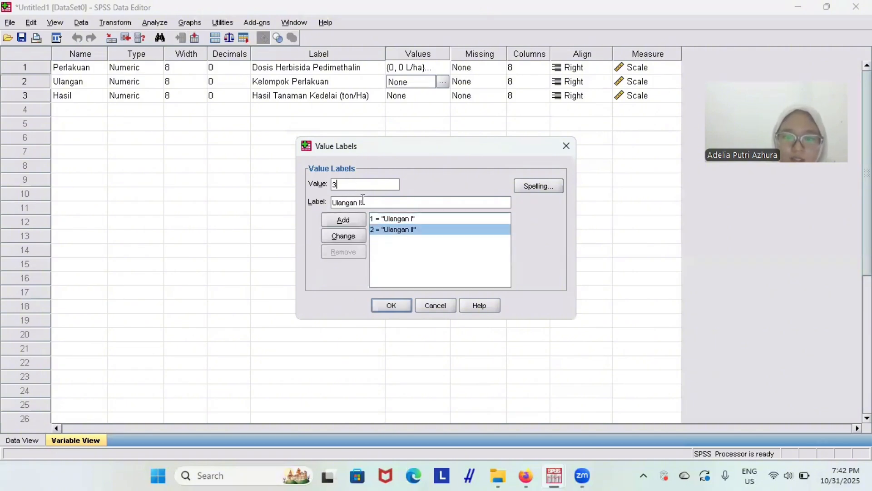
click(353, 219)
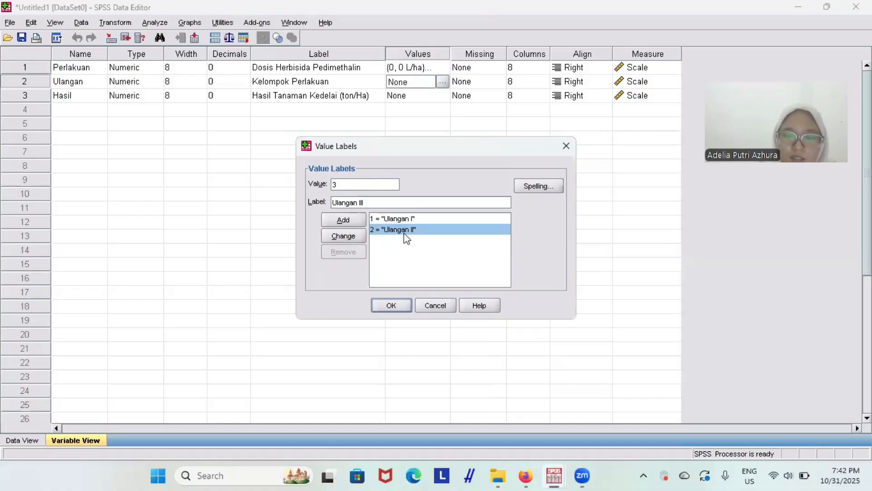
click(408, 241)
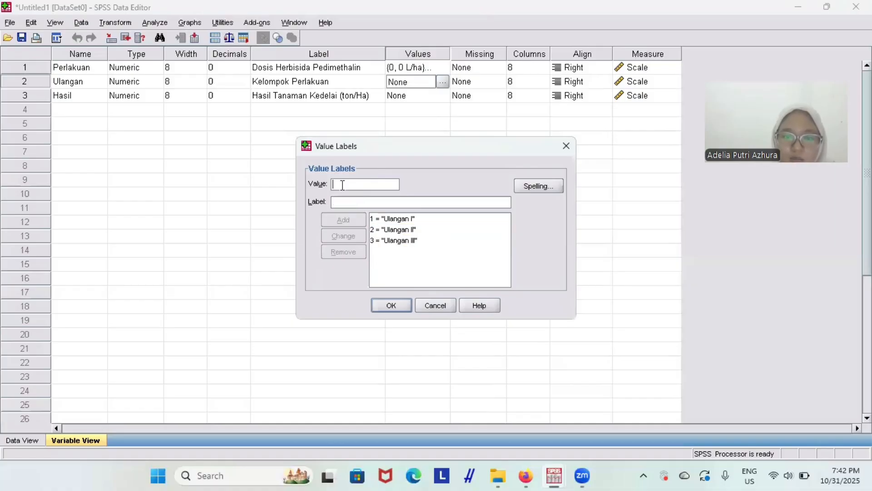
Step: Prepare the 4 = 'Ulangan IV' entry, then close the editor, discarding it unadded
key(BackSpace)
text(4)
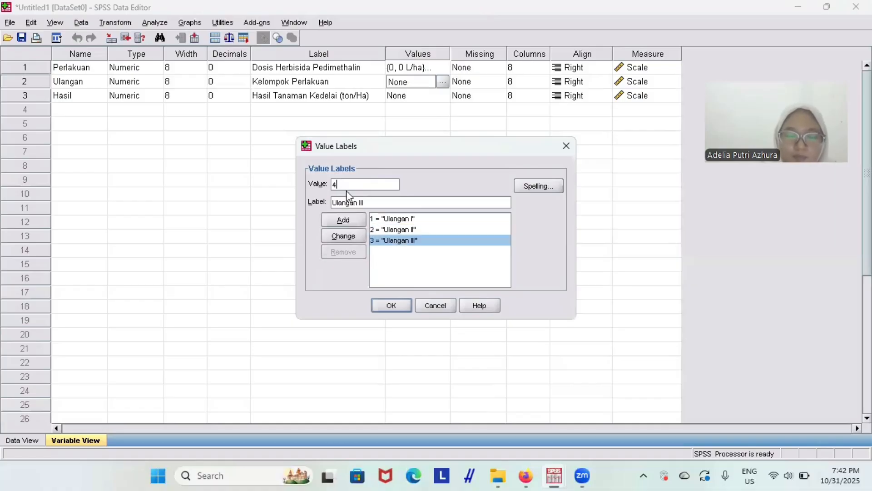
click(369, 200)
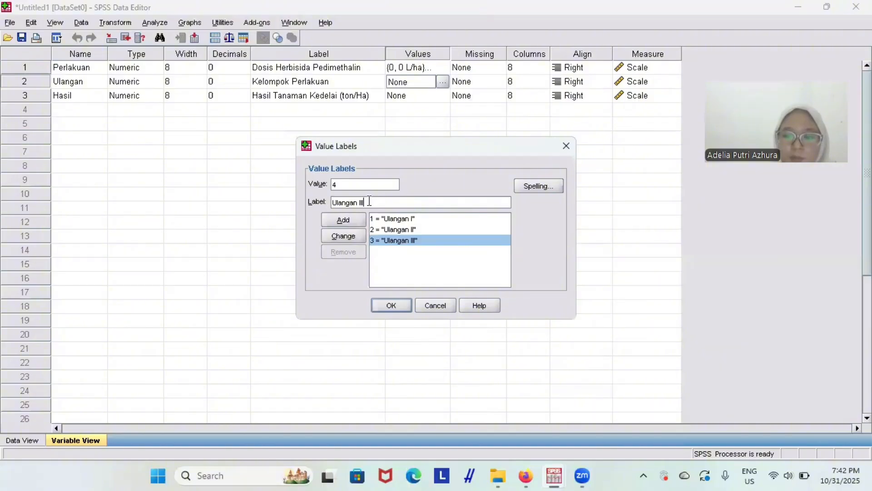
key(BackSpace)
key(BackSpace)
text(V)
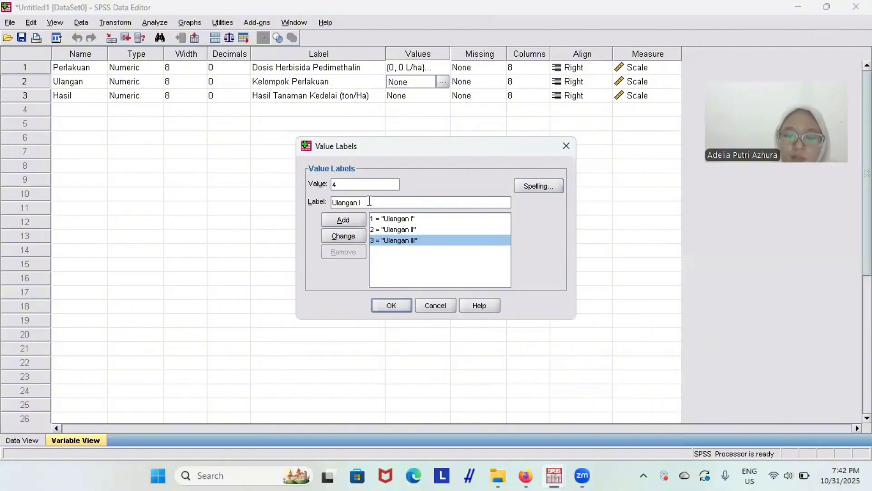
key(Caps_Lock)
click(387, 308)
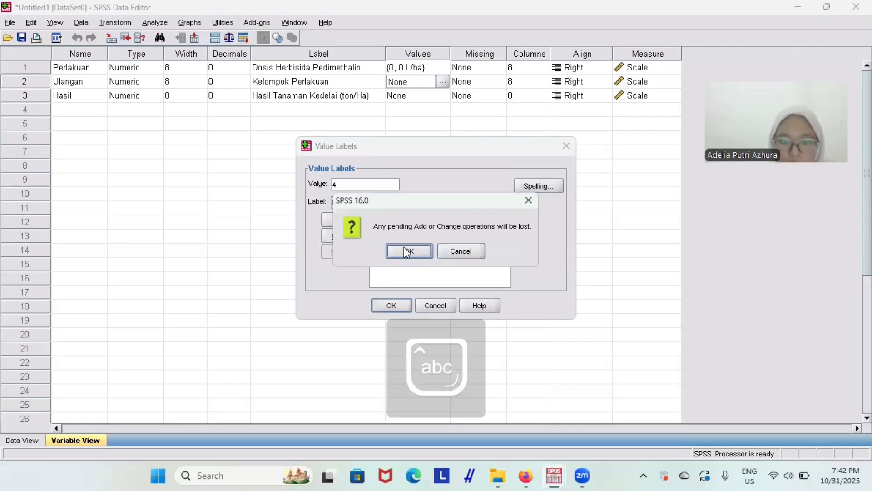
click(406, 251)
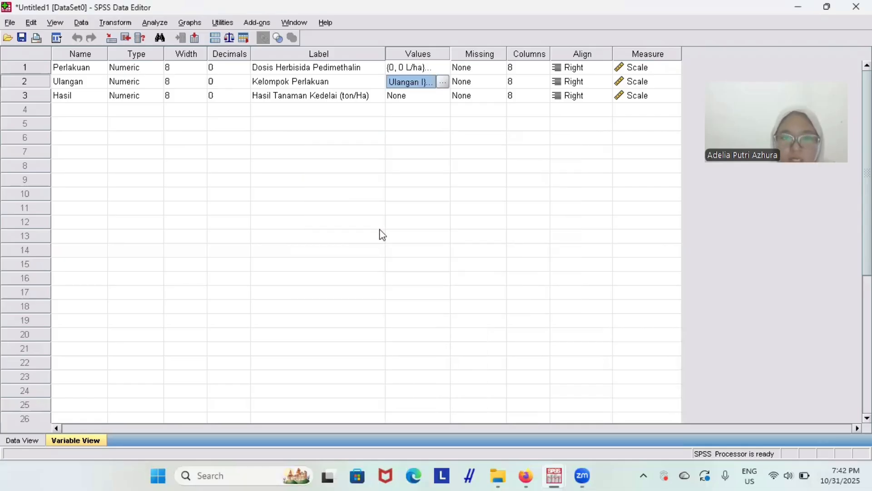
Step: Reopen Ulangan's value labels, add 4 = 'Ulangan IV' and save all four labels
click(443, 83)
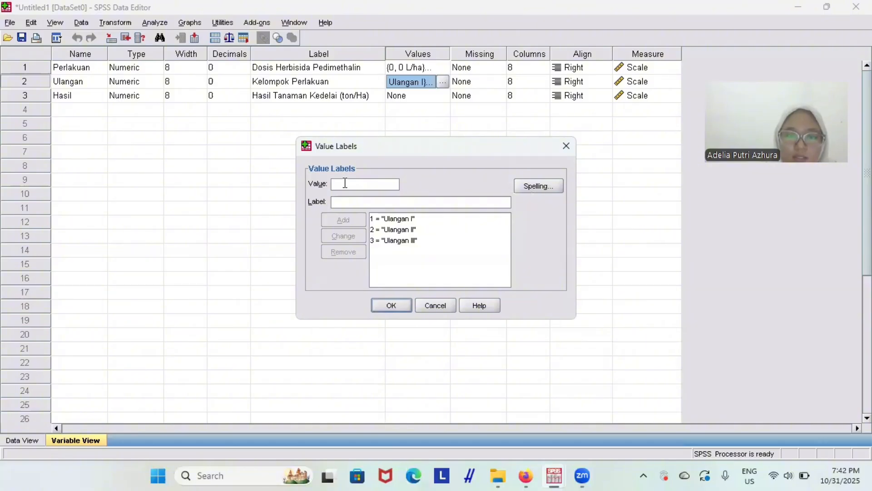
text(4)
click(344, 201)
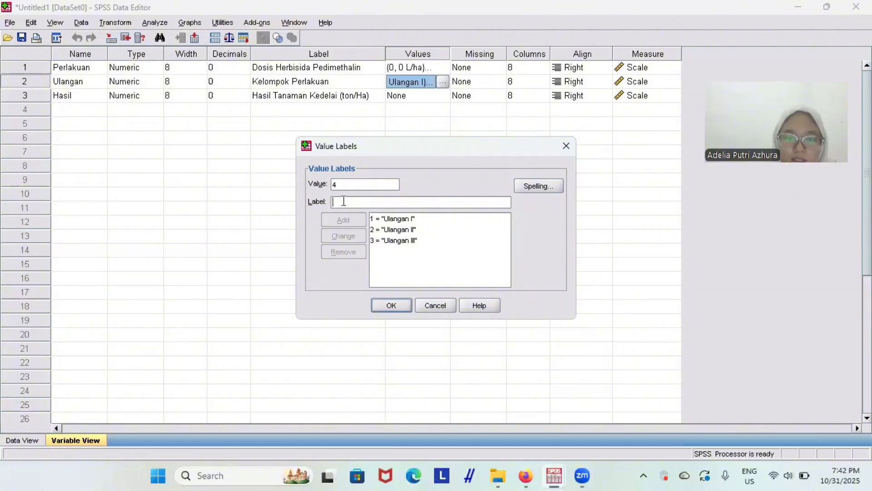
text(U)
key(Caps_Lock)
text(langan)
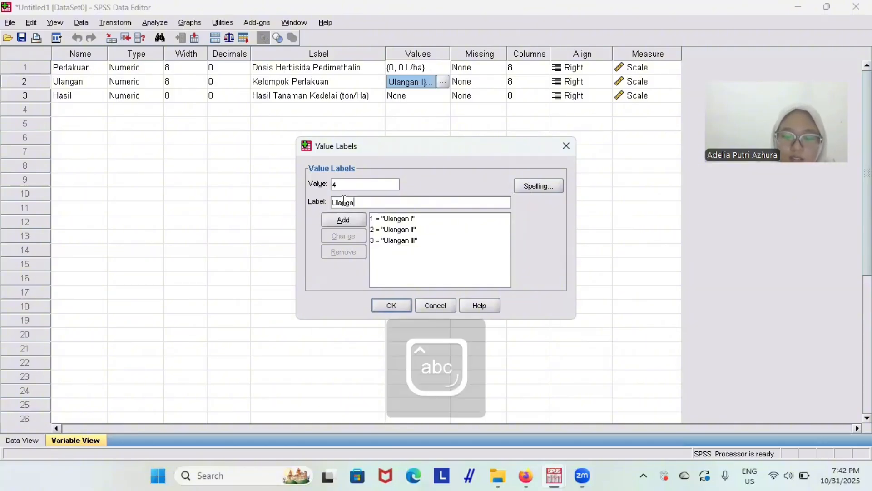
key(Caps_Lock)
text(IV)
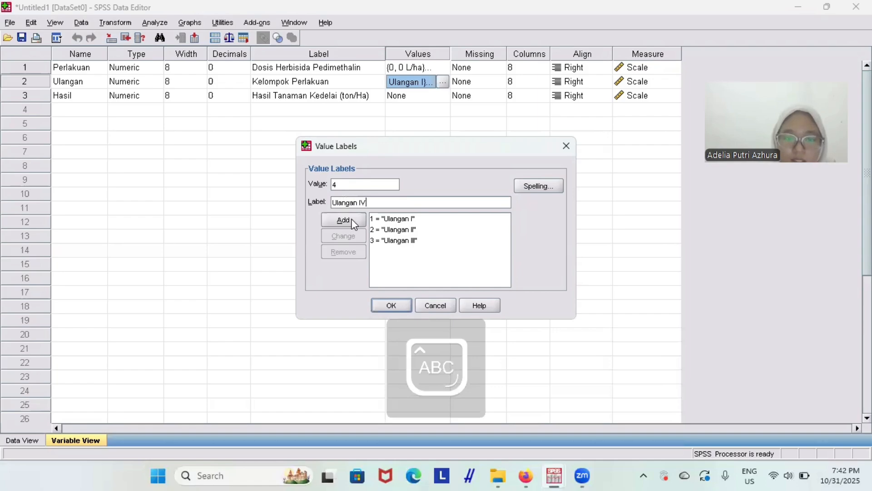
key(Return)
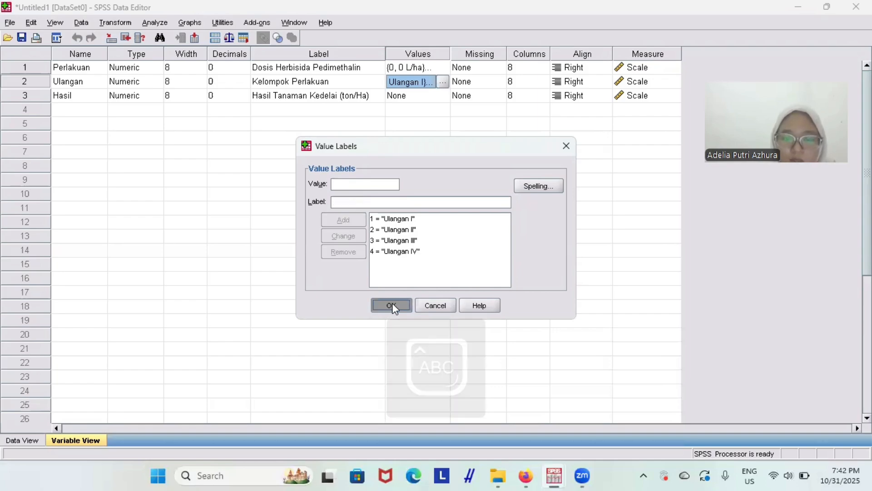
click(392, 304)
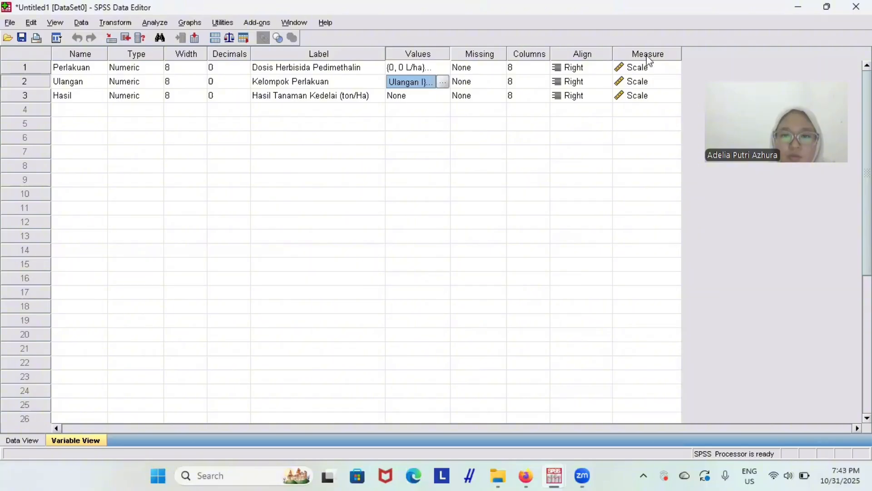
Step: Change the Measure of Perlakuan, Ulangan and Hasil from Scale to Nominal
click(670, 69)
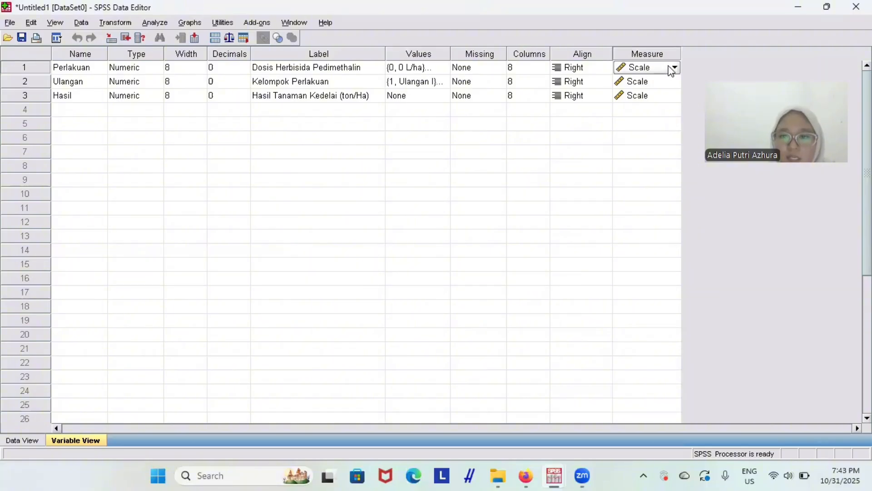
click(674, 68)
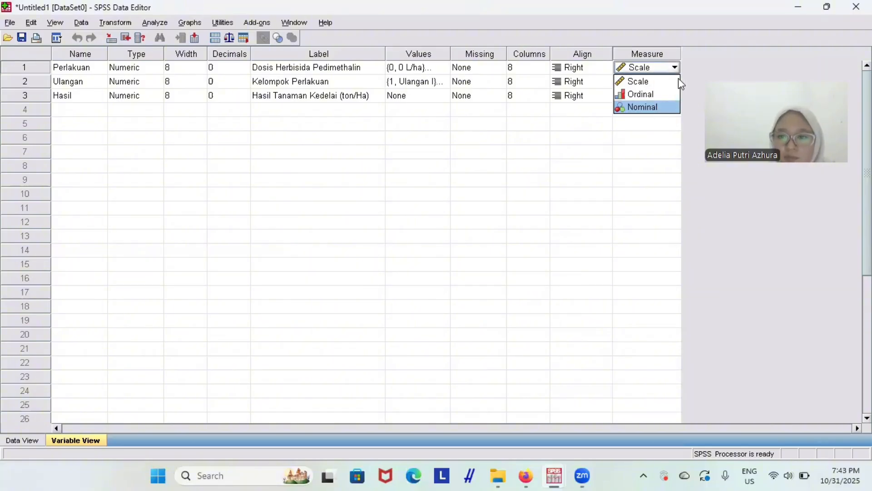
key(Return)
click(670, 89)
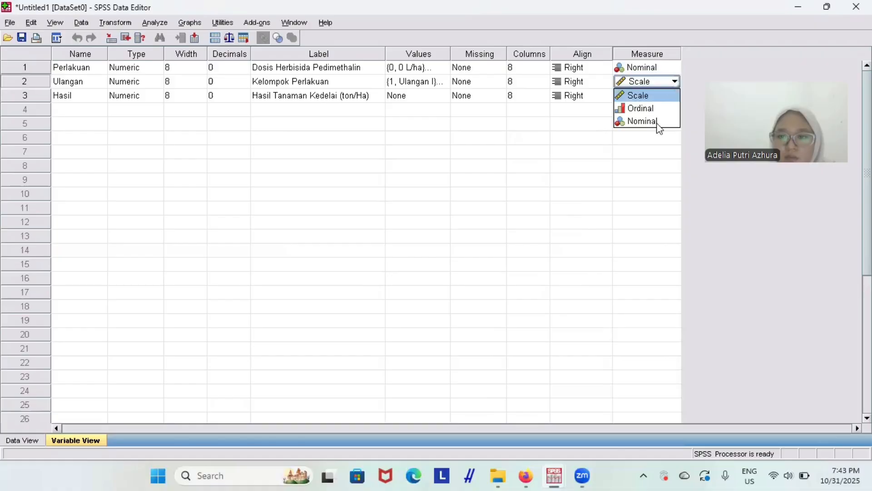
key(Return)
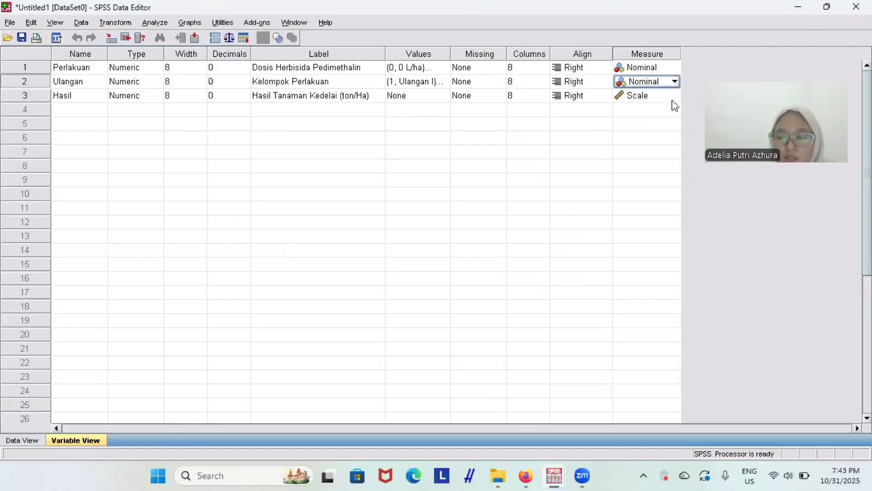
click(675, 95)
click(676, 96)
key(Return)
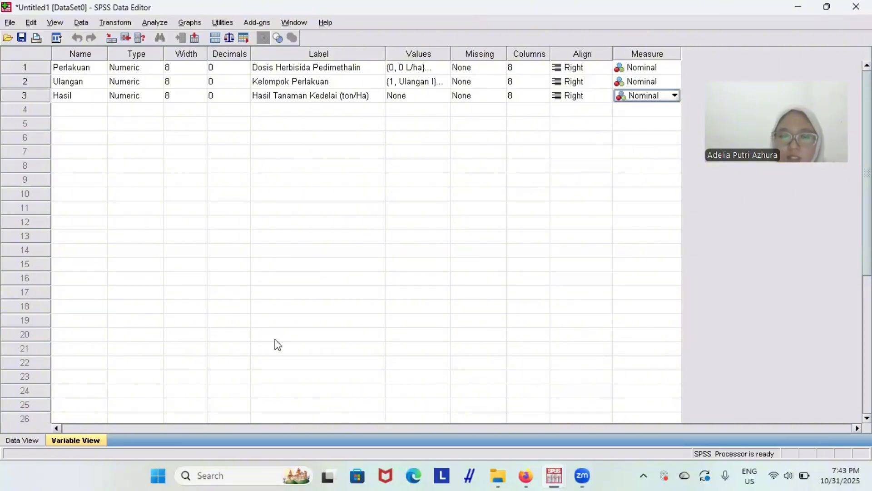
Step: In Data View, inspect row 4's empty Hasil cell, then switch to the Google Sheets data
click(50, 438)
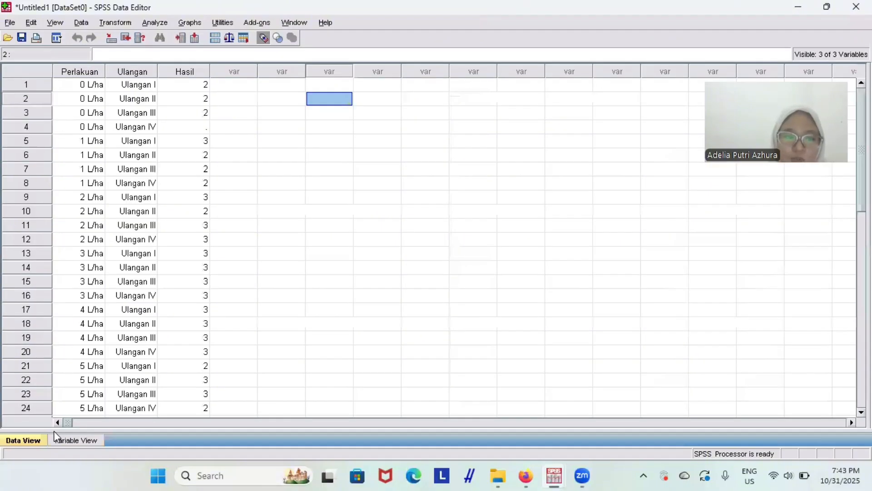
click(205, 129)
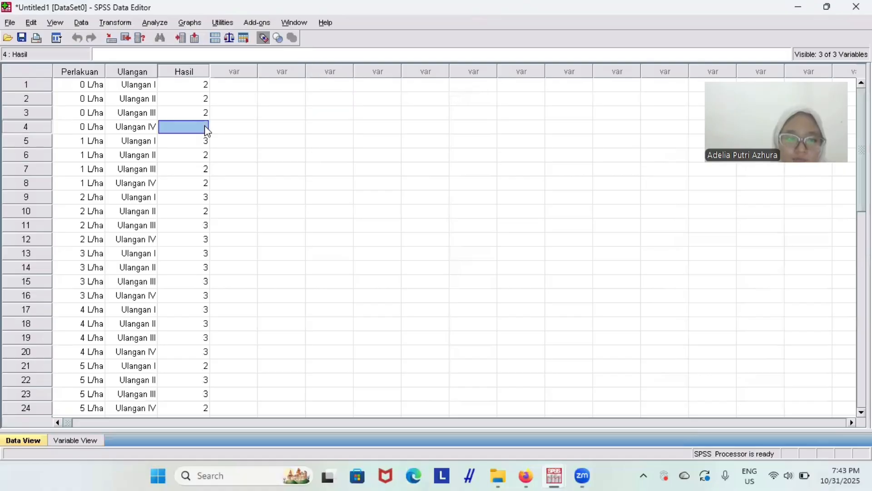
scroll(205, 131, down, 10)
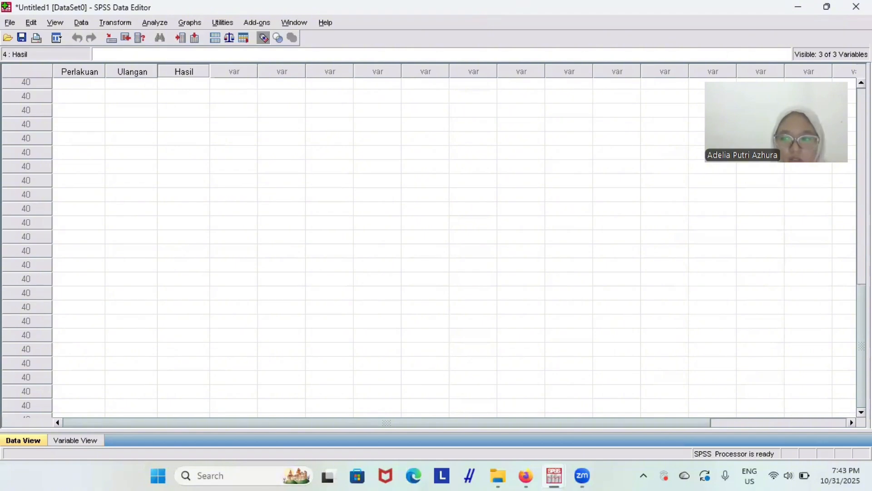
scroll(434, 247, up, 10)
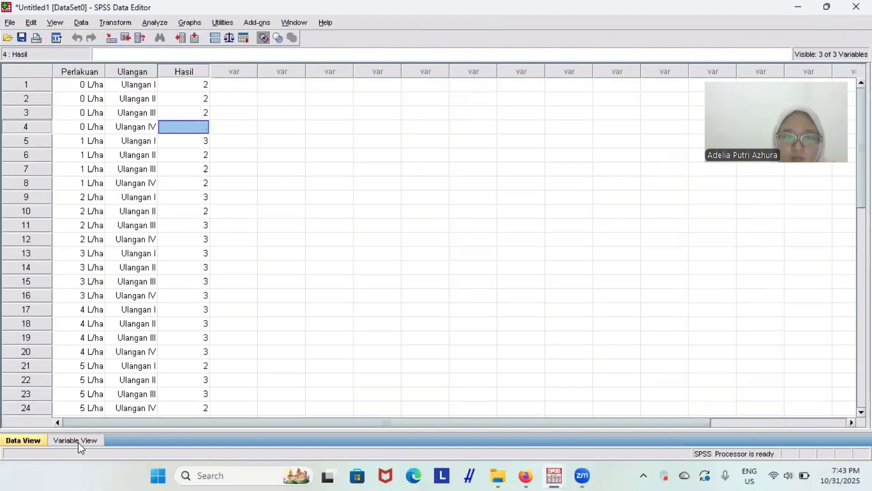
key(ctrl+t)
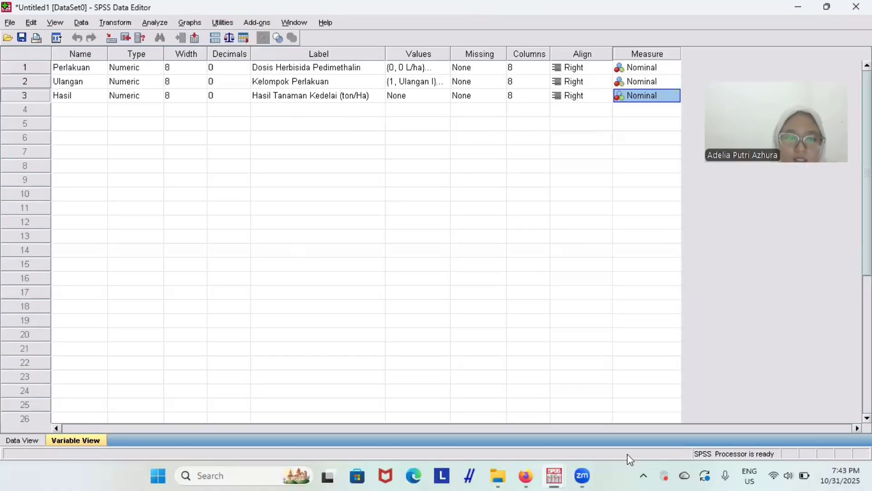
click(526, 476)
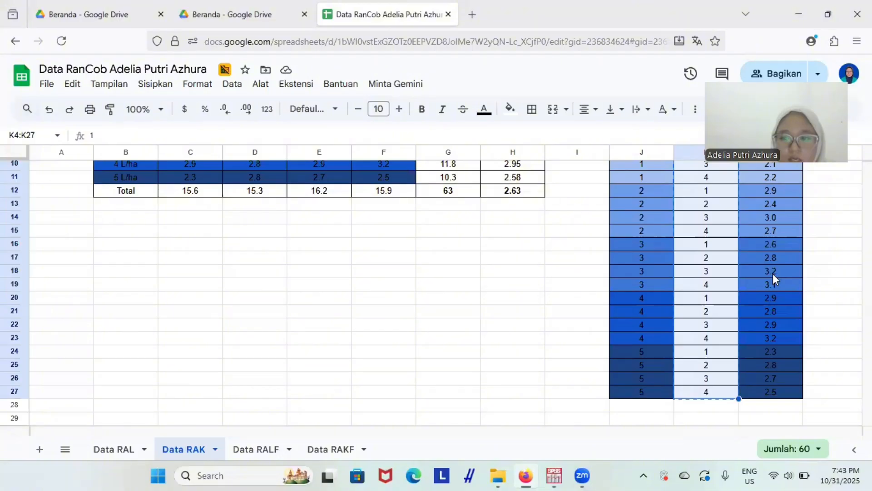
scroll(773, 273, up, 3)
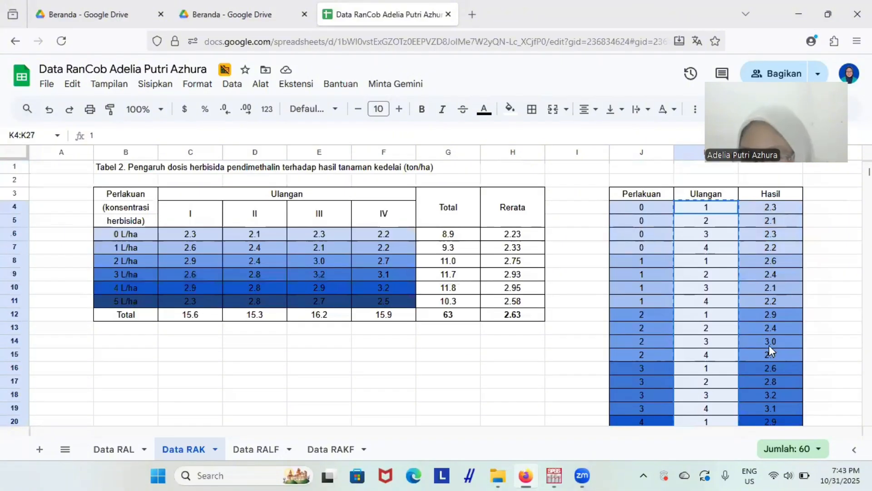
scroll(769, 345, down, 1)
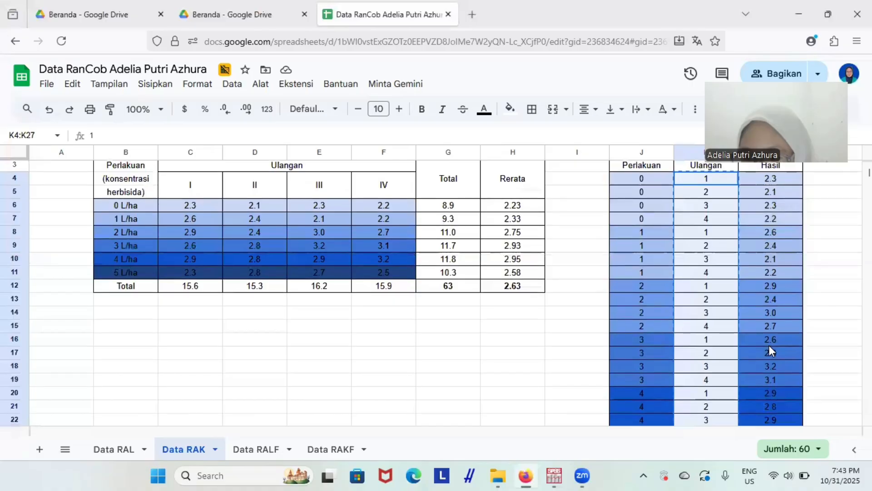
scroll(770, 346, down, 1)
scroll(769, 345, down, 1)
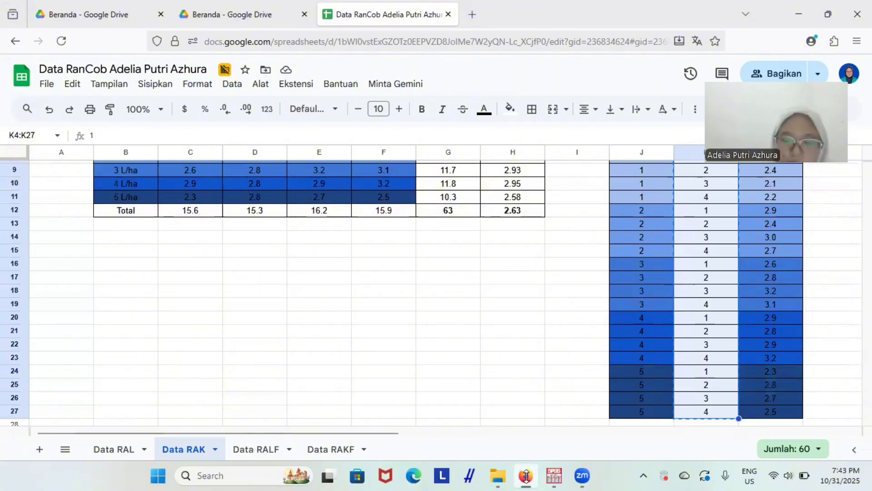
mouse_move(526, 476)
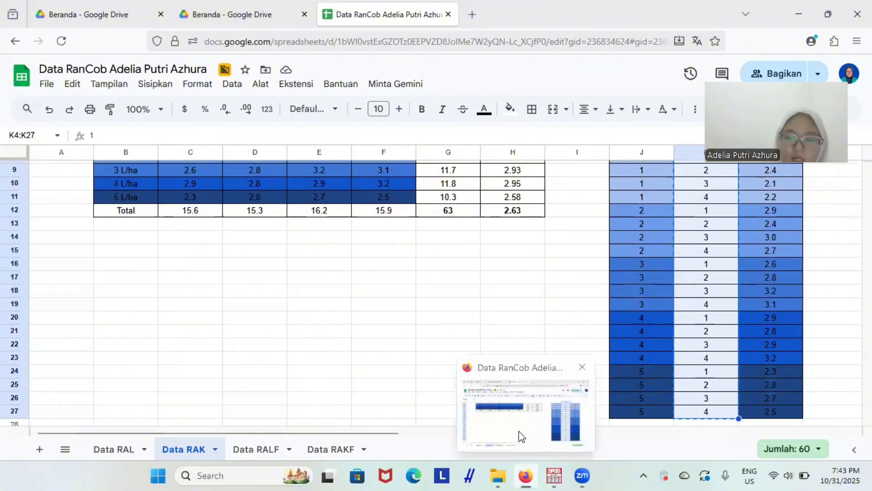
Step: Back in SPSS, set Hasil Decimals to 2 and check yields like 2.30 in Data View
mouse_move(554, 475)
click(491, 416)
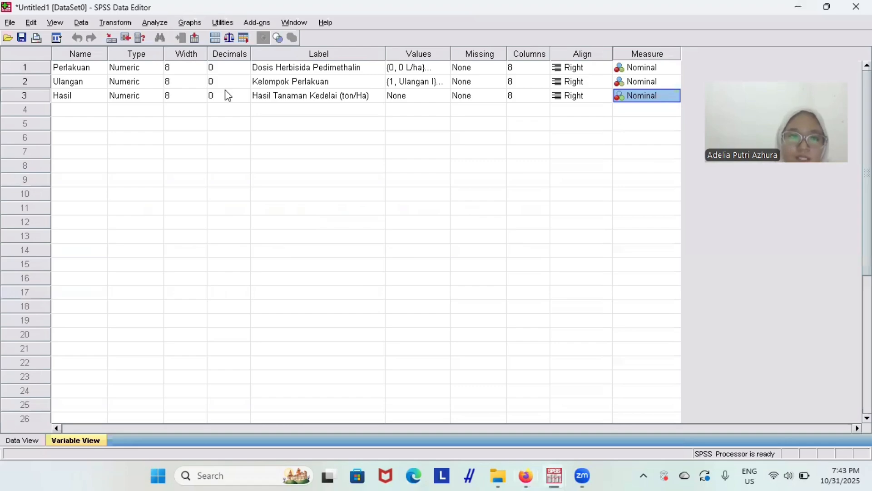
click(244, 97)
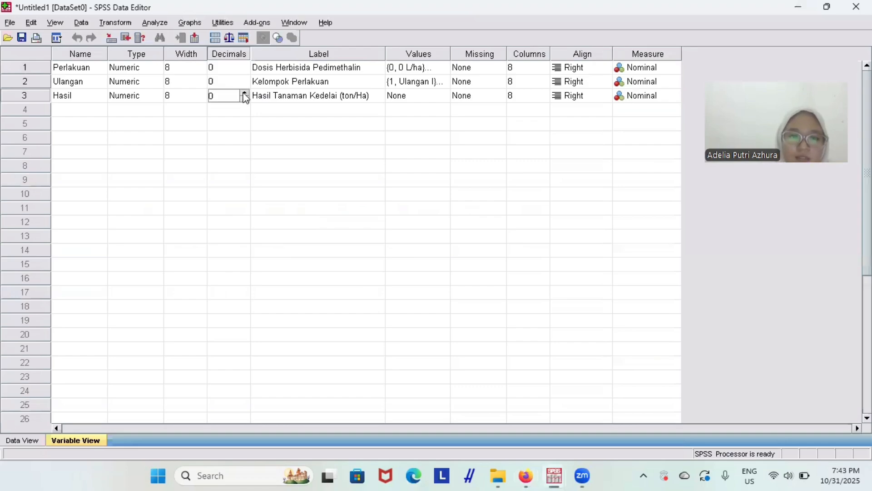
text(2)
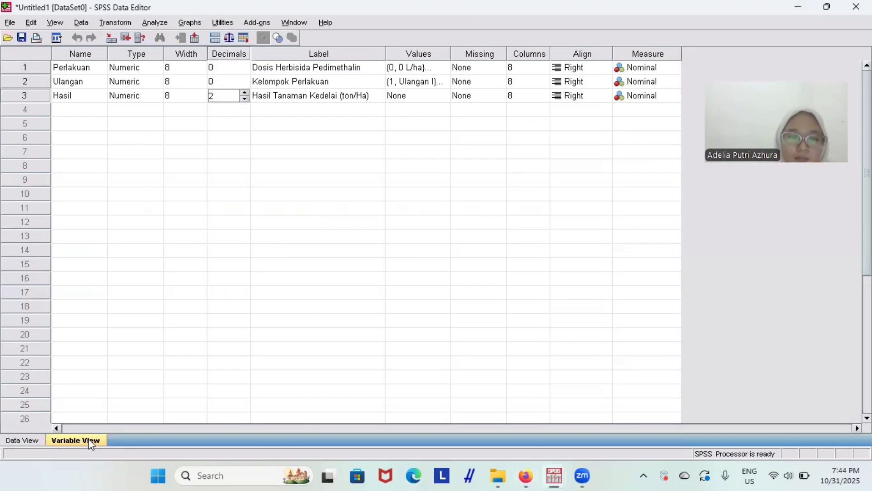
click(42, 443)
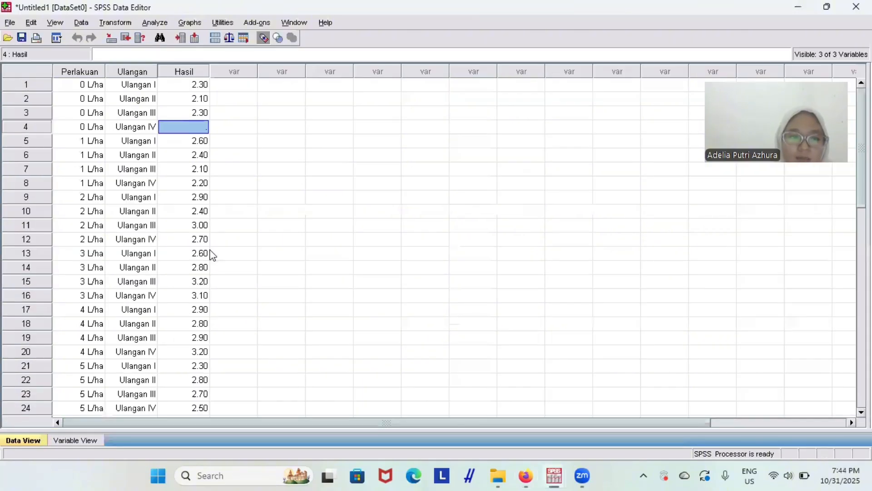
scroll(211, 255, down, 13)
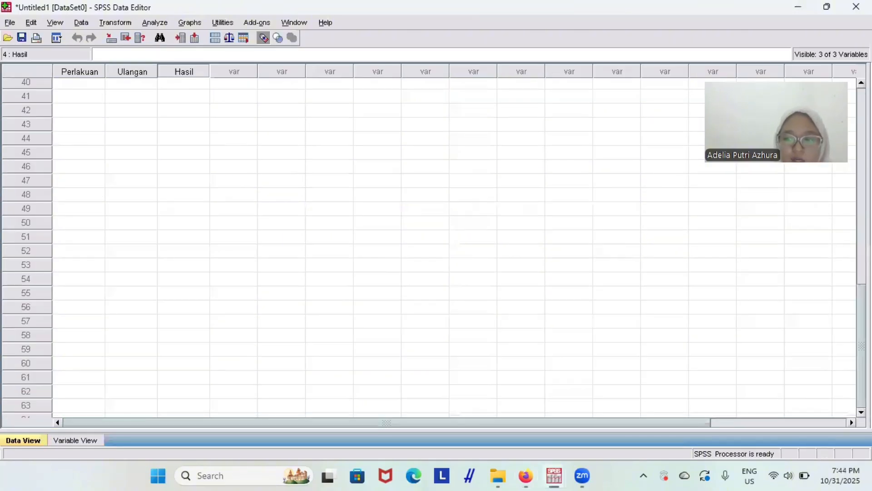
scroll(454, 245, up, 1)
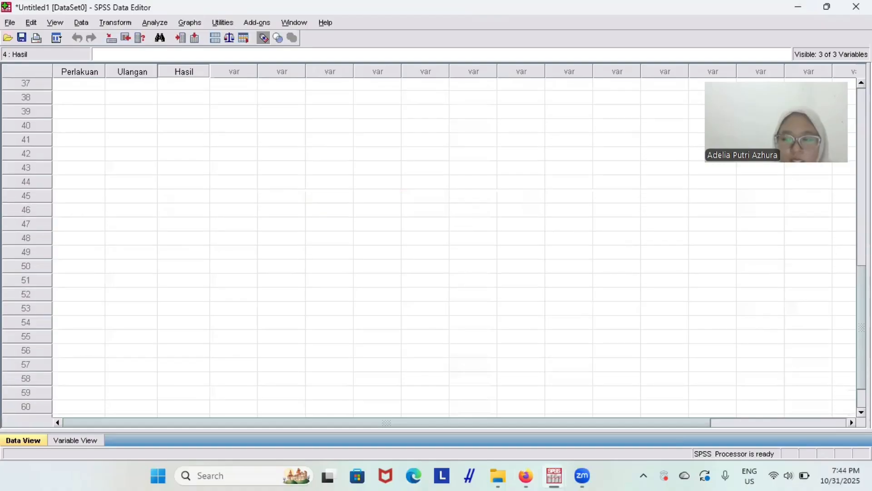
scroll(436, 246, up, 6)
scroll(436, 245, up, 3)
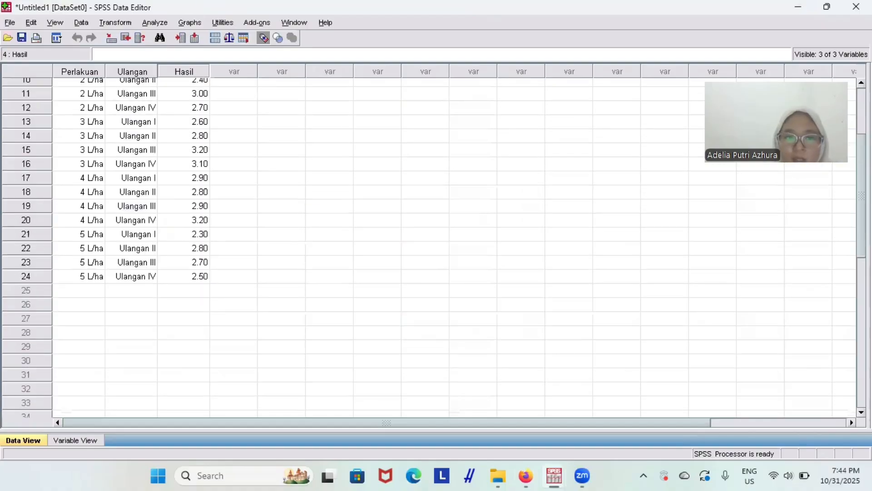
scroll(572, 273, up, 3)
scroll(577, 266, up, 1)
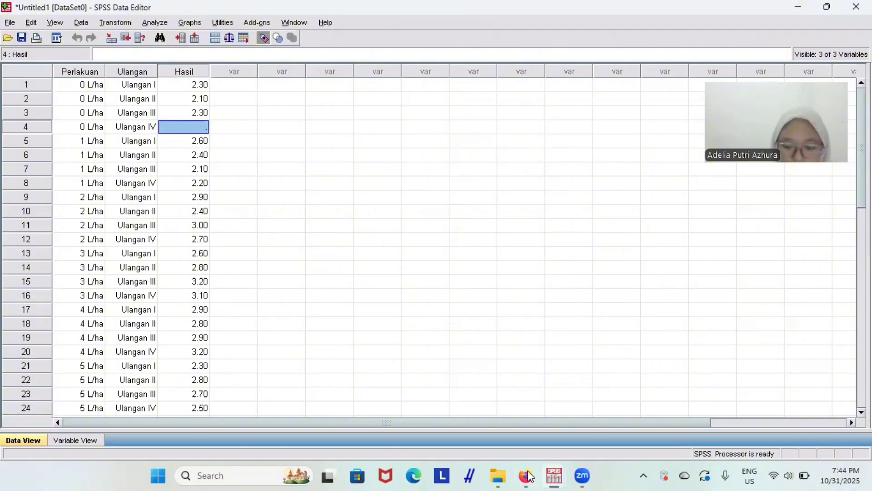
mouse_move(528, 474)
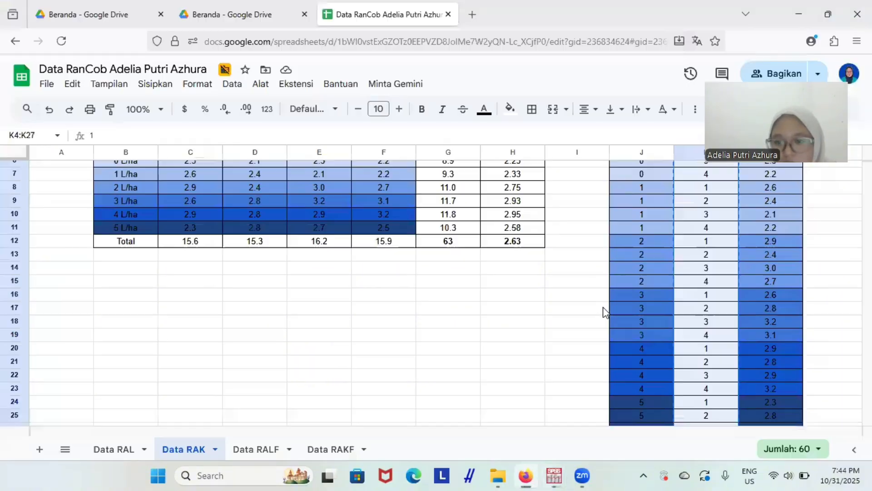
scroll(612, 304, up, 2)
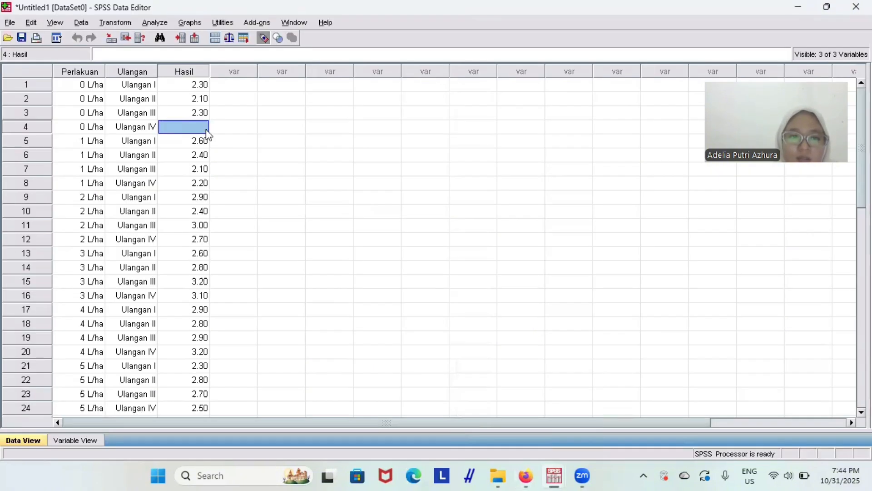
Step: Enter 2.2 as row 4's Hasil yield and set Hasil Decimals to 1
text(2)
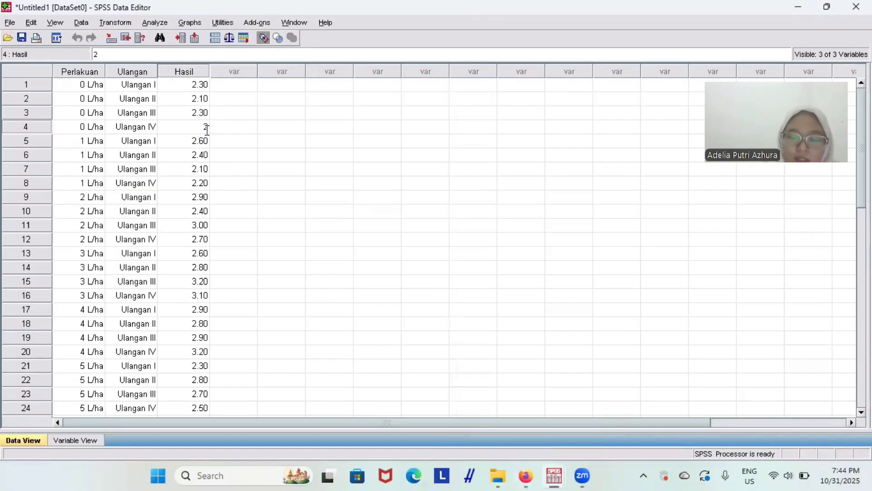
text(.2)
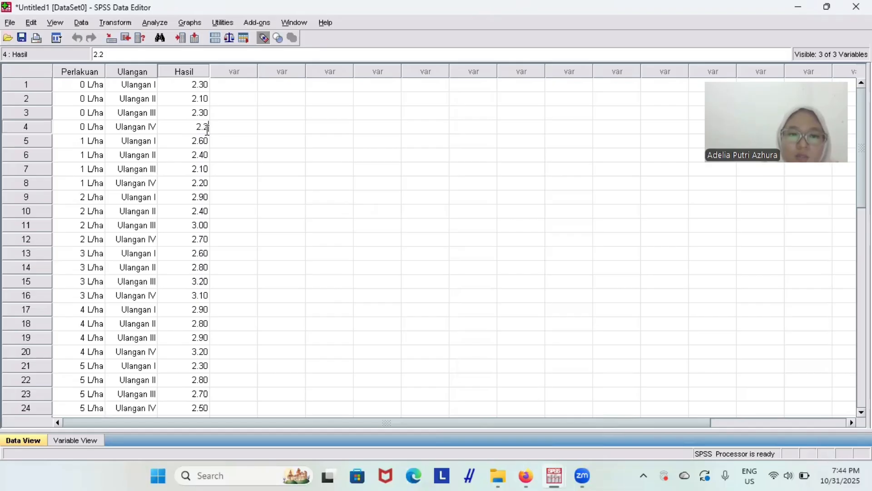
click(233, 141)
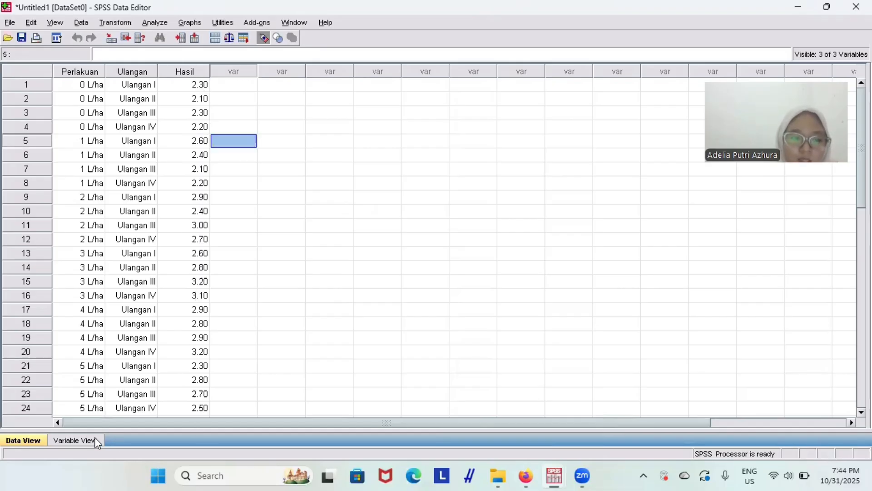
click(75, 440)
click(248, 100)
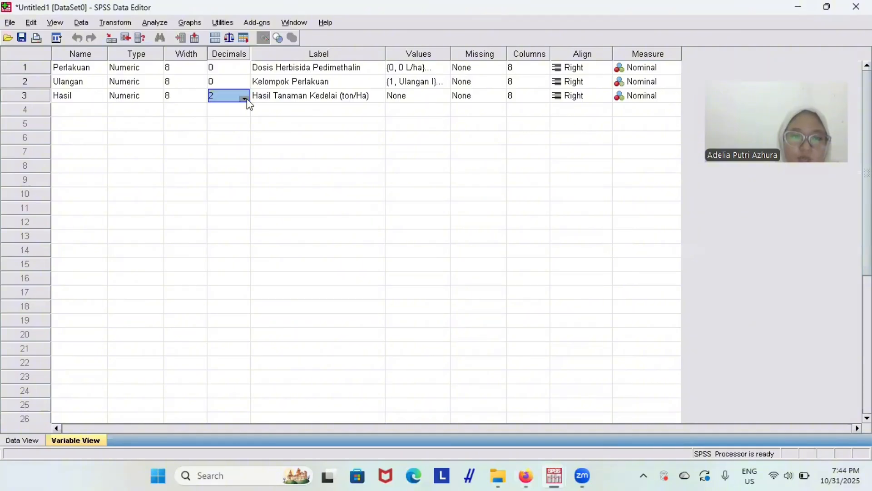
text(1)
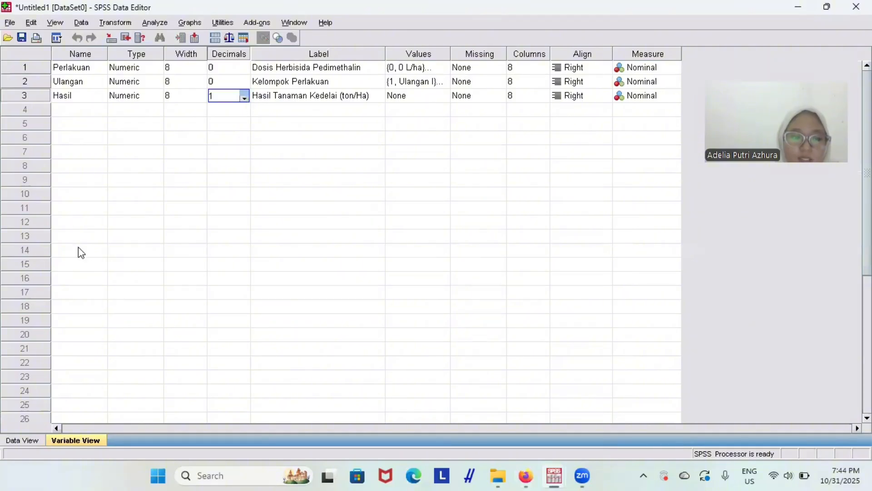
click(22, 440)
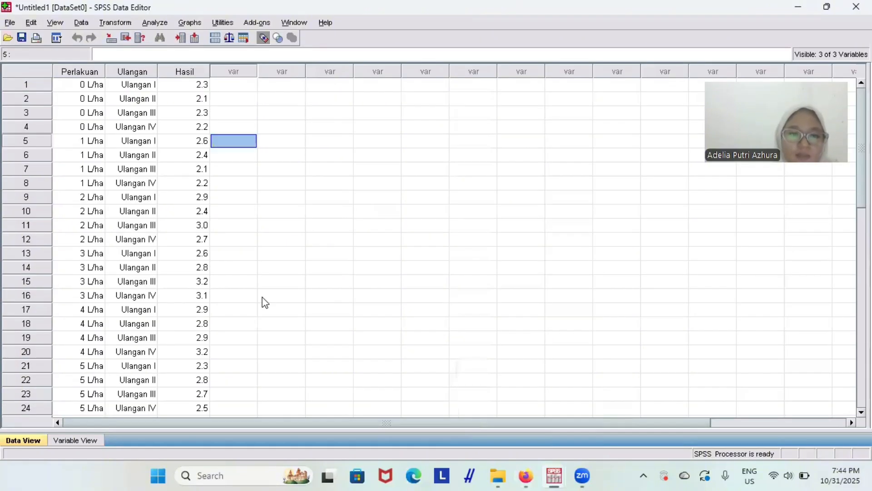
click(262, 297)
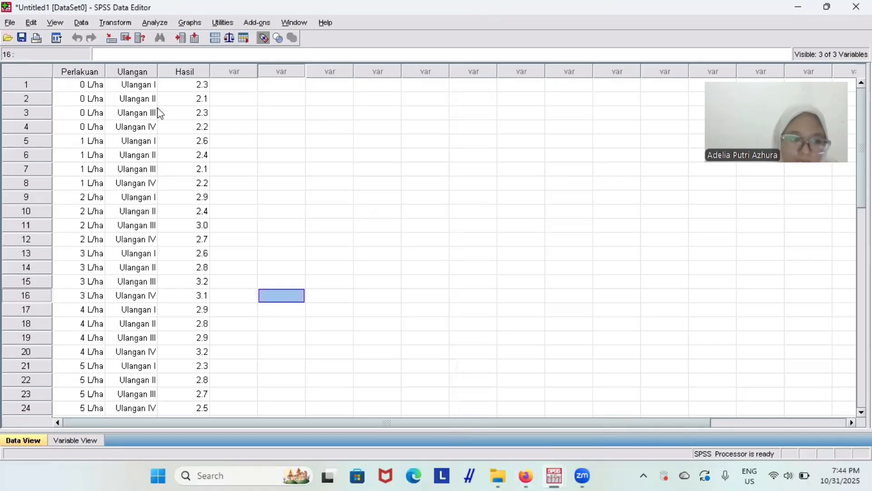
scroll(160, 113, down, 13)
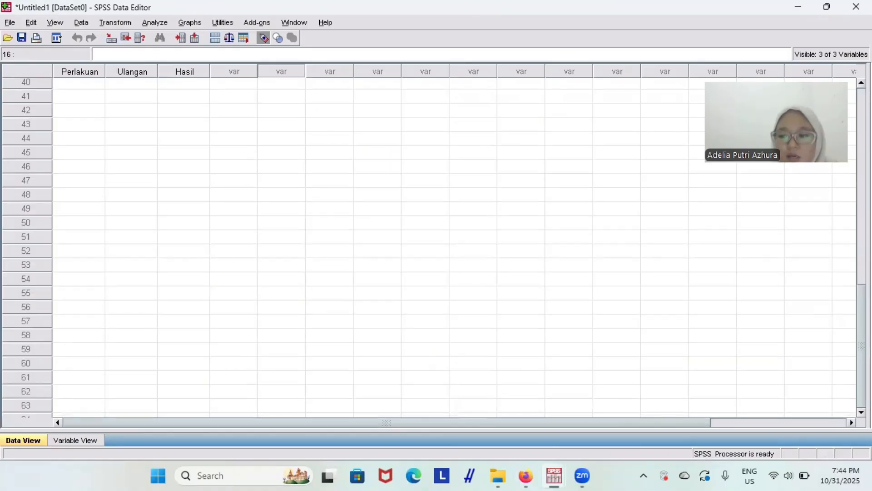
scroll(368, 194, up, 13)
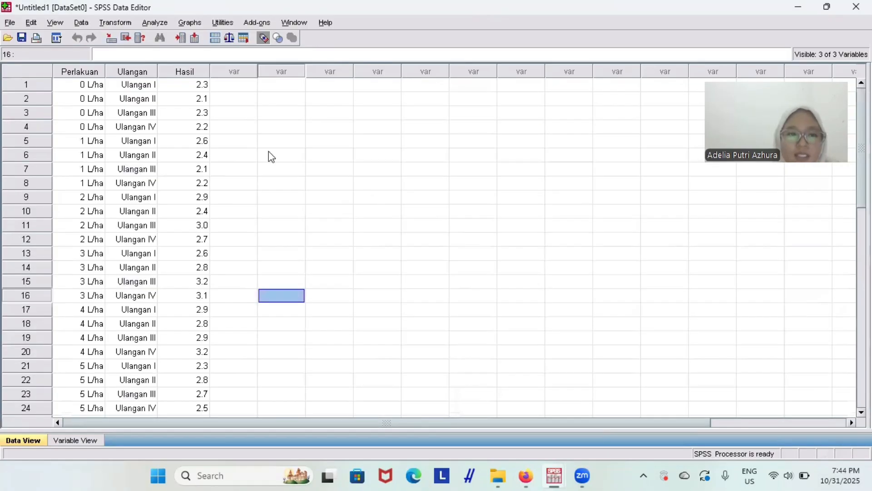
Step: Start a General Linear Model Univariate analysis with Hasil Tanaman Kedelai as the dependent variable
click(157, 23)
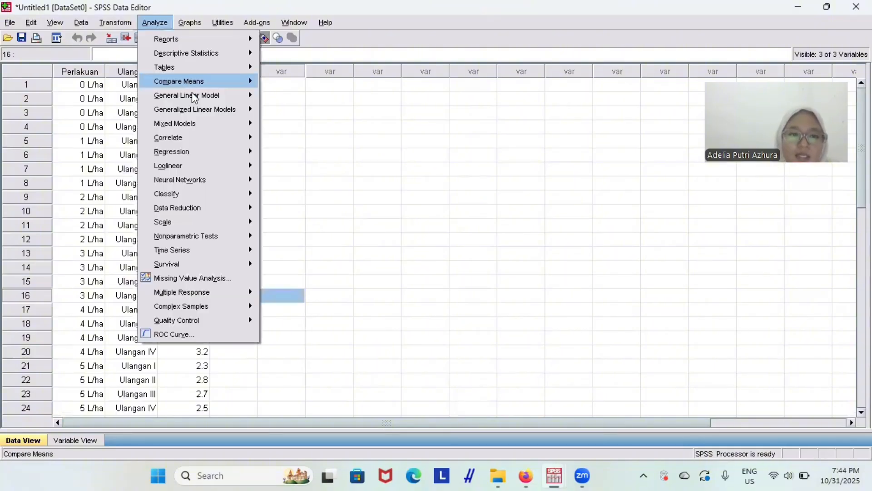
mouse_move(194, 97)
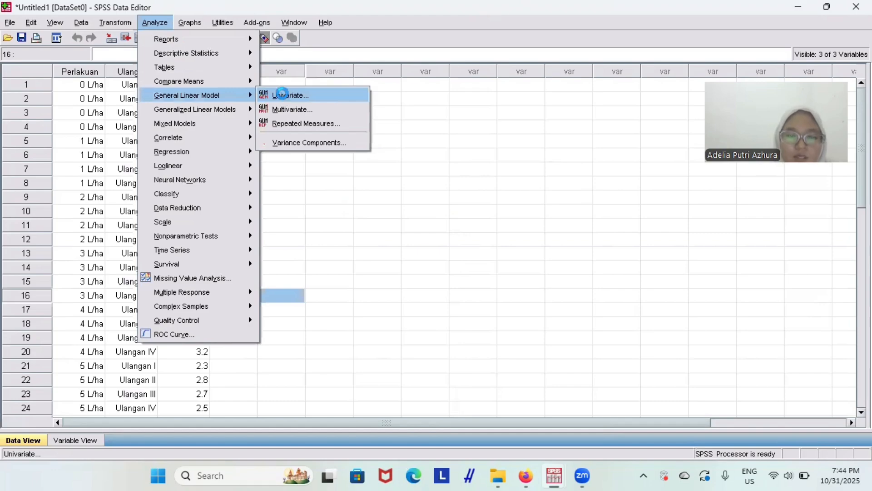
click(284, 95)
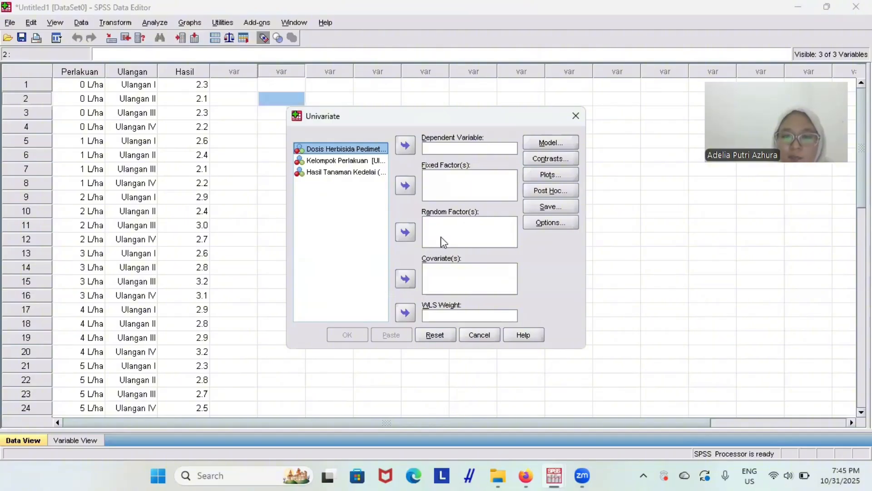
click(345, 172)
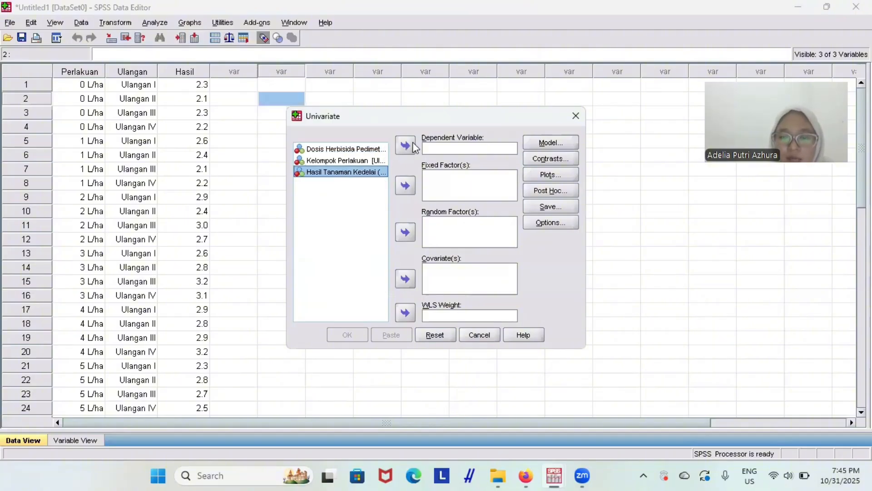
click(413, 145)
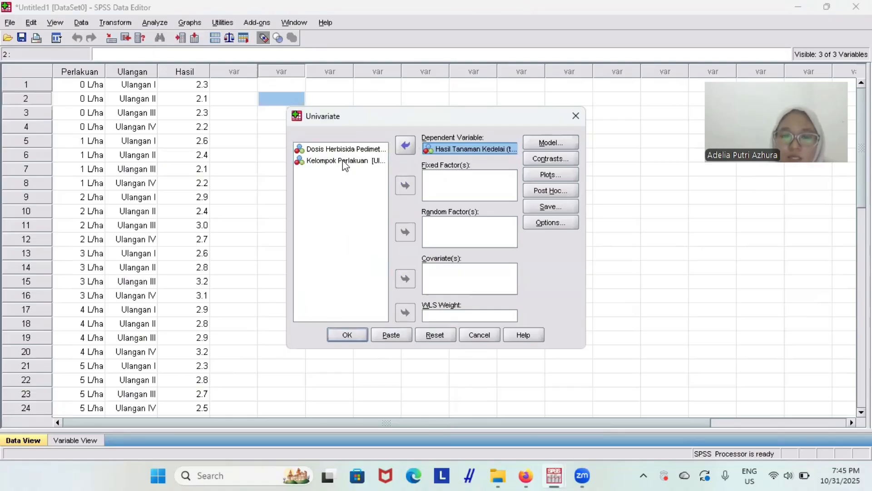
Step: Add Dosis Herbisida Pedimethalin and Kelompok Perlakuan as fixed factors
click(356, 149)
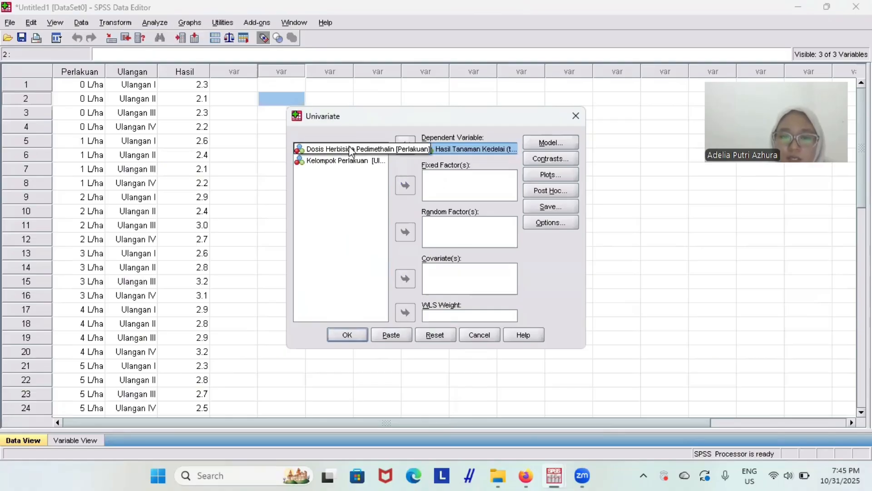
click(403, 187)
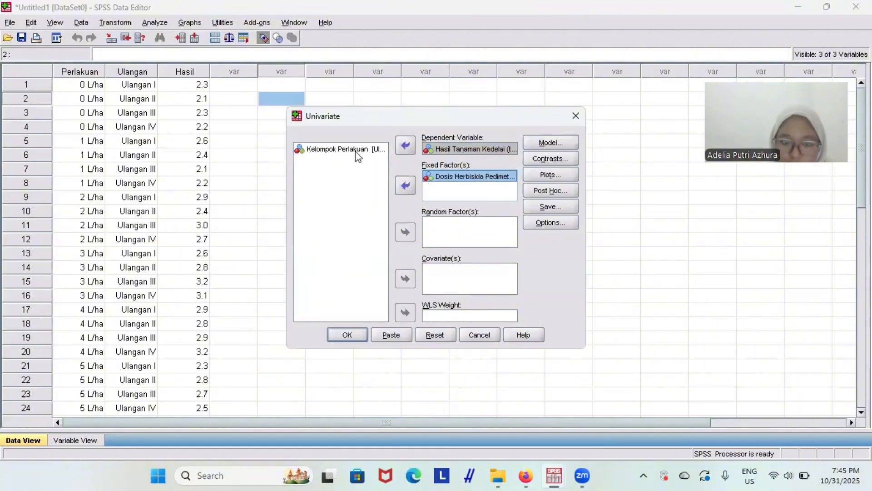
click(354, 151)
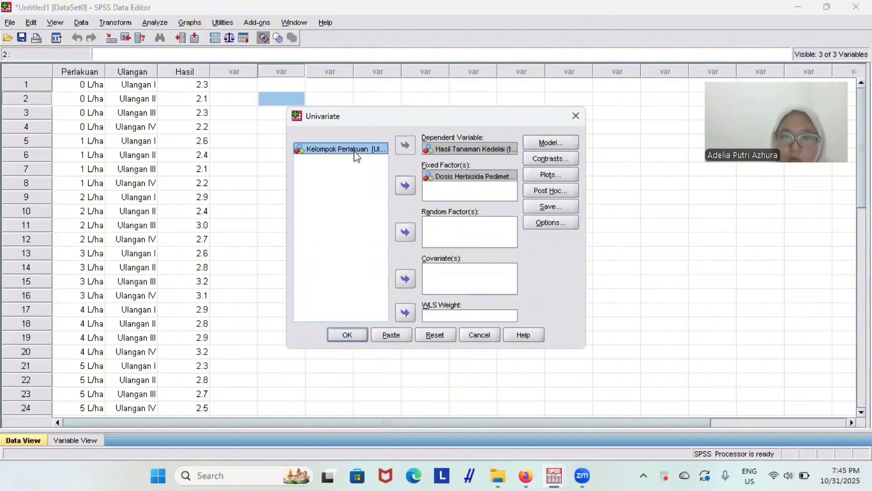
click(409, 186)
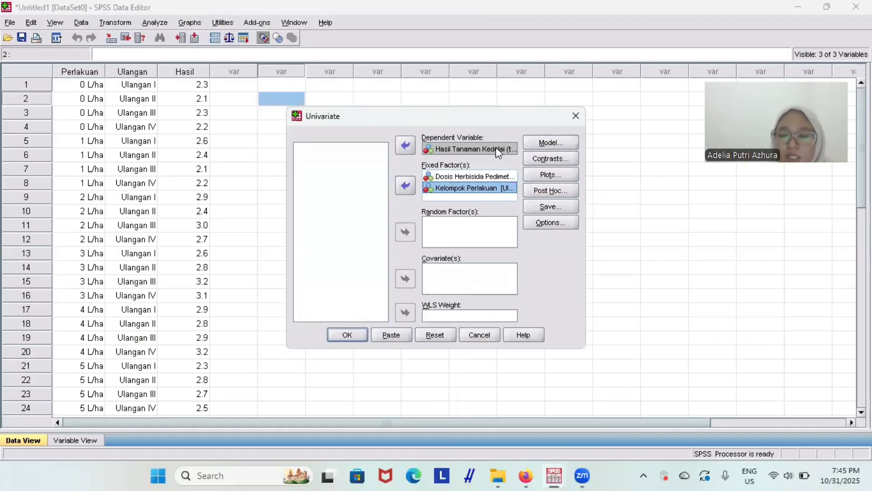
Step: Set a Custom model with Perlakuan and Ulangan as Main effects, no interaction
click(544, 143)
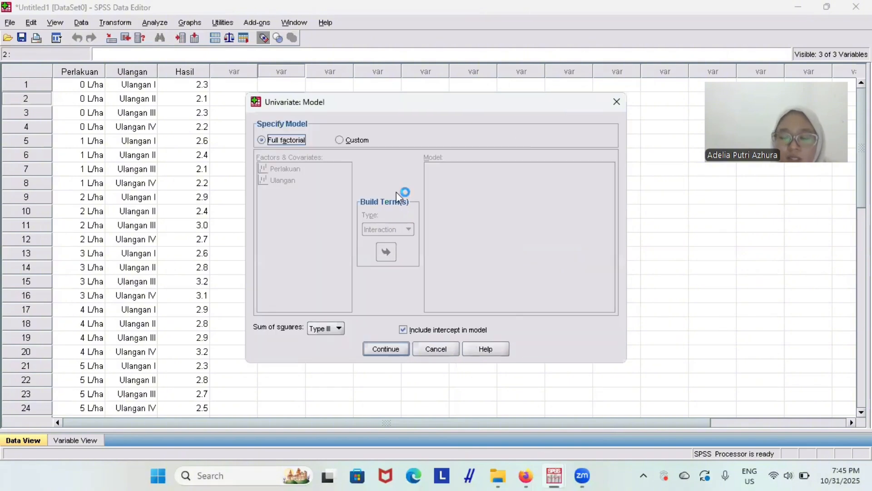
click(339, 140)
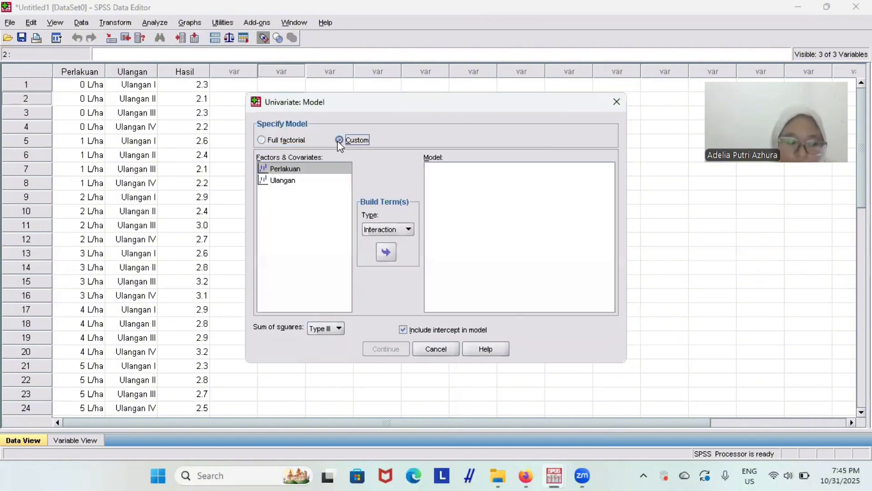
click(375, 231)
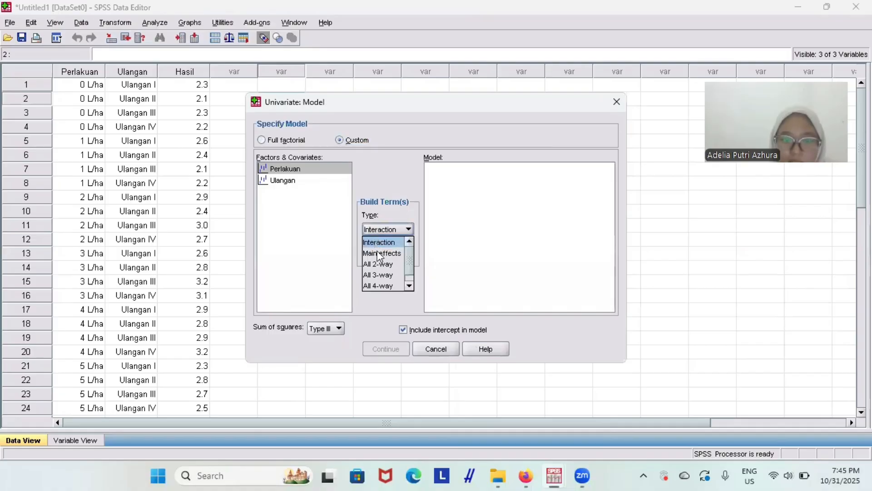
click(382, 253)
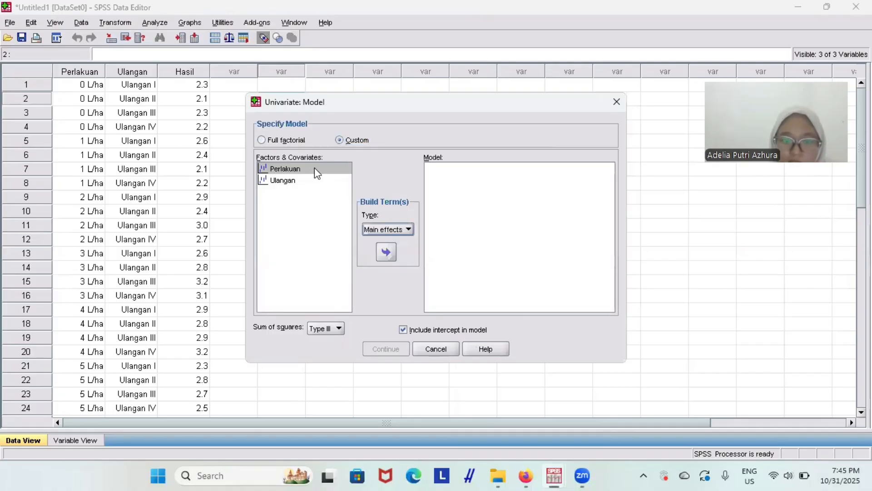
click(389, 254)
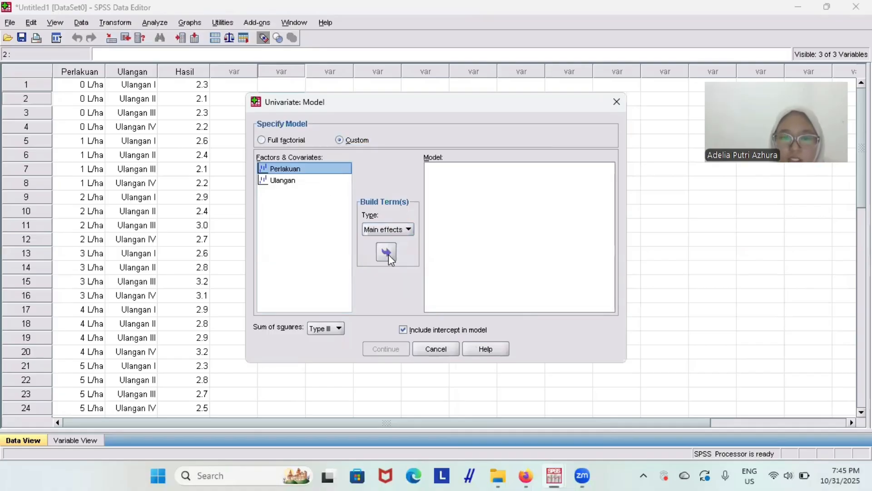
click(330, 219)
click(386, 253)
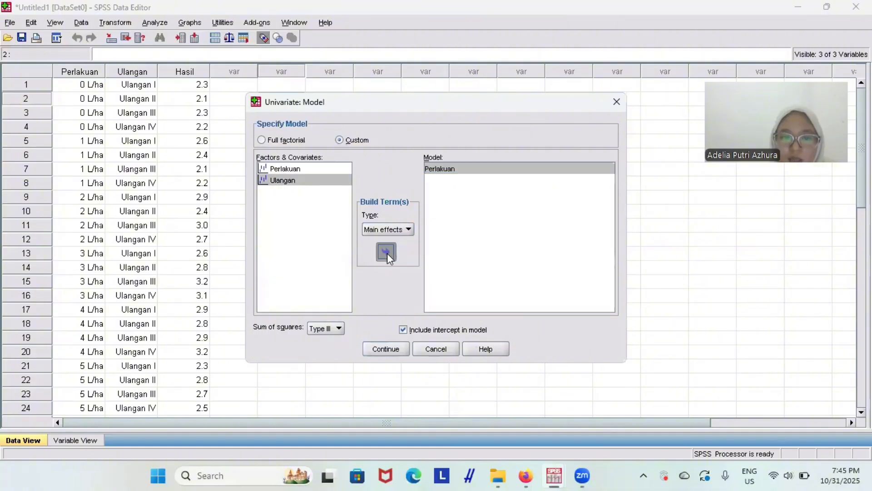
click(386, 348)
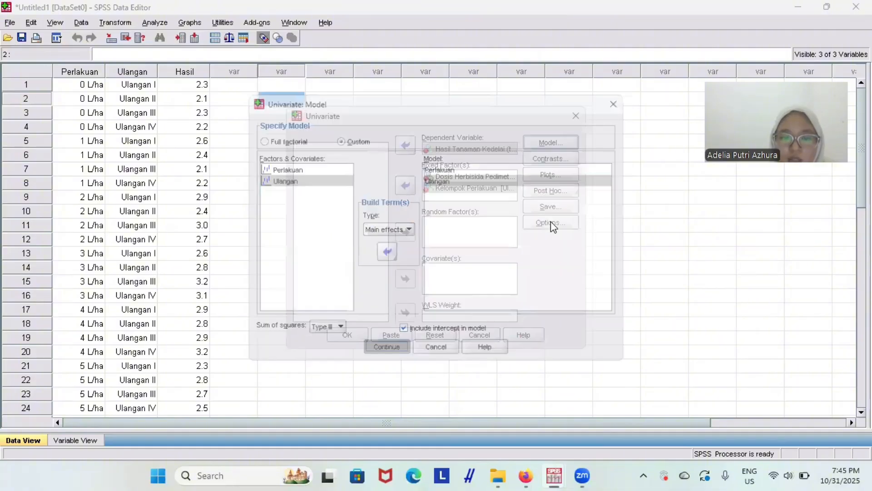
Step: Turn on Descriptive statistics and Homogeneity tests in the Univariate Options
click(550, 223)
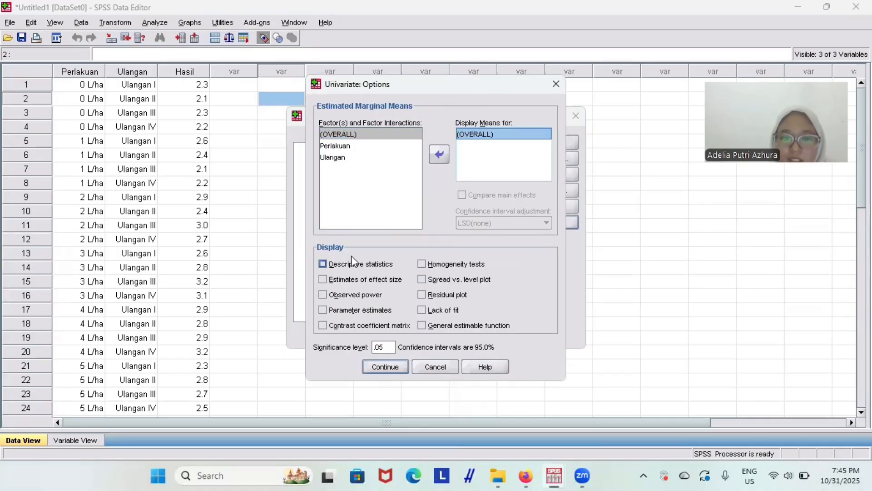
key(alt+d)
click(422, 264)
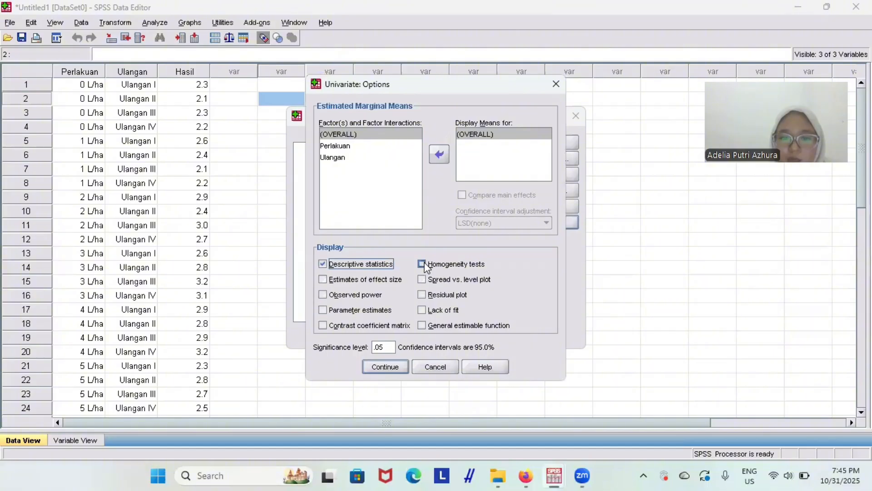
click(386, 366)
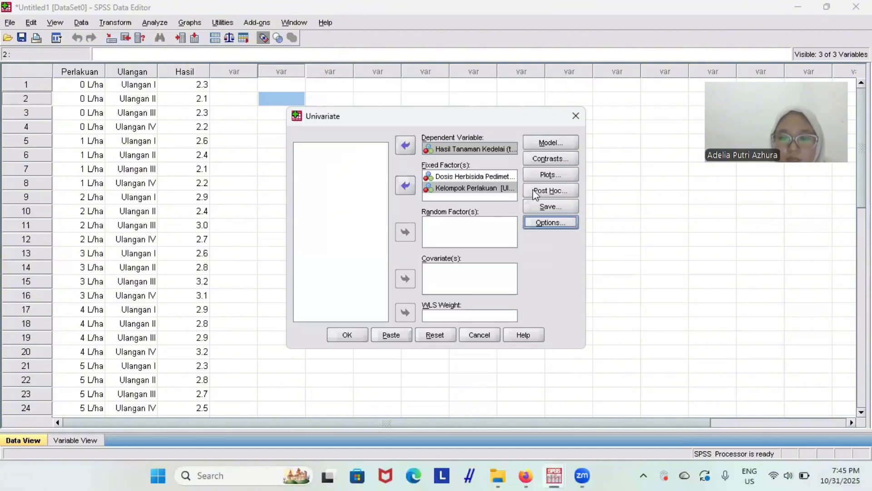
Step: Request LSD, Duncan and Tukey post hoc tests for Perlakuan and Ulangan, then run the ANOVA
click(535, 194)
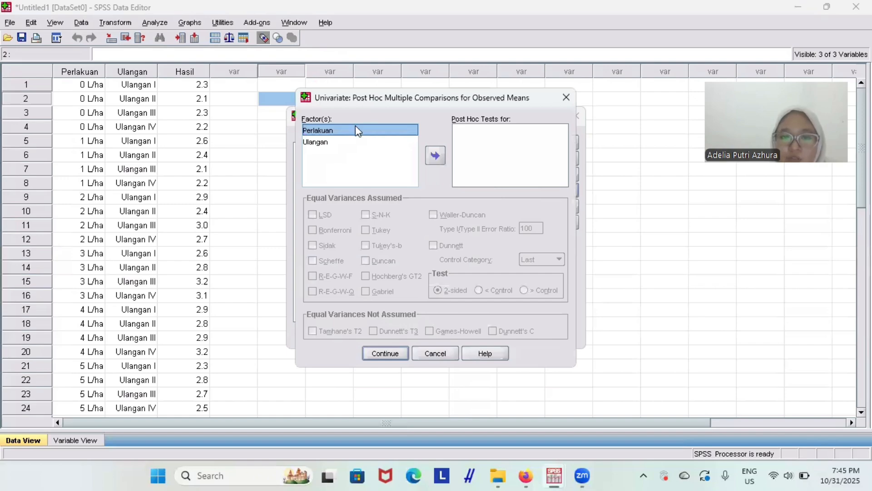
click(436, 155)
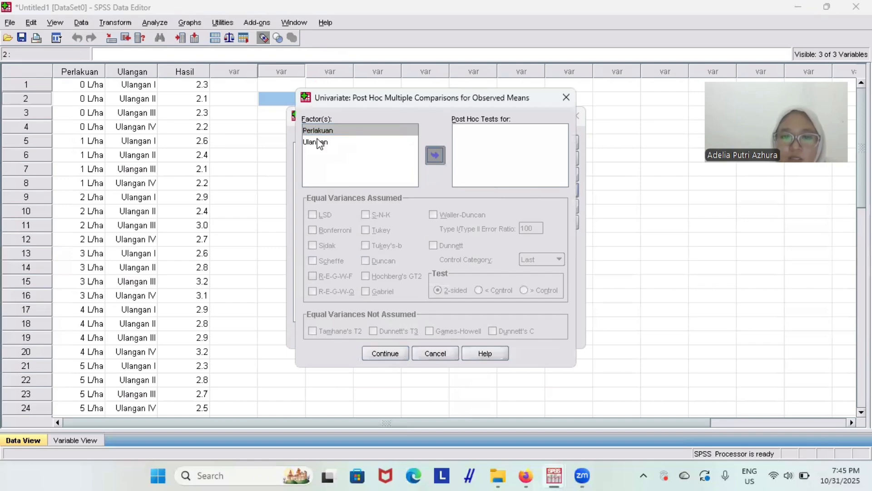
click(441, 156)
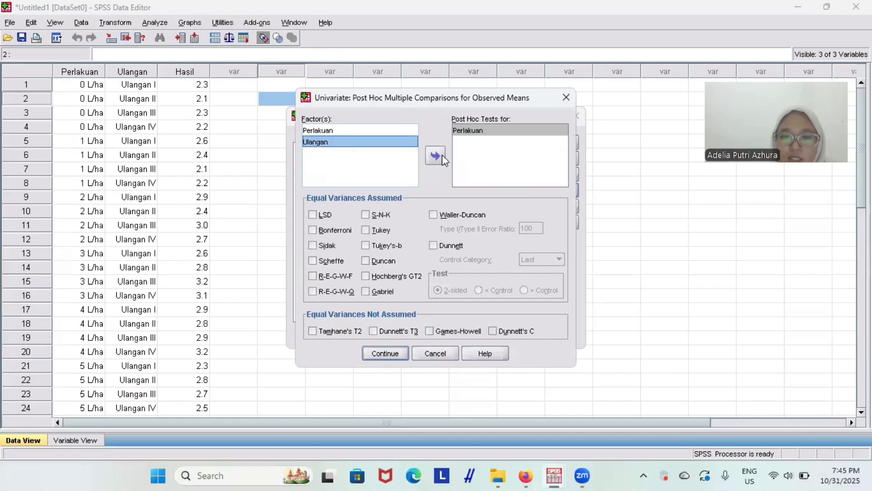
click(436, 155)
click(313, 214)
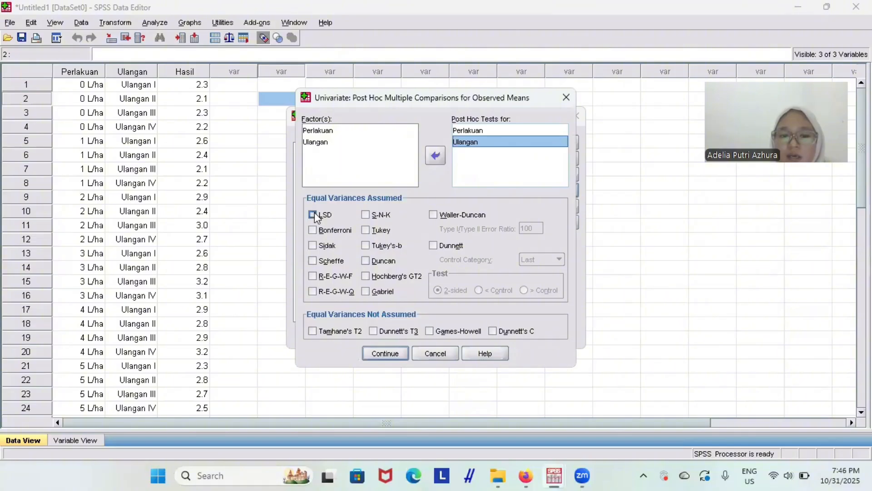
click(366, 259)
click(365, 232)
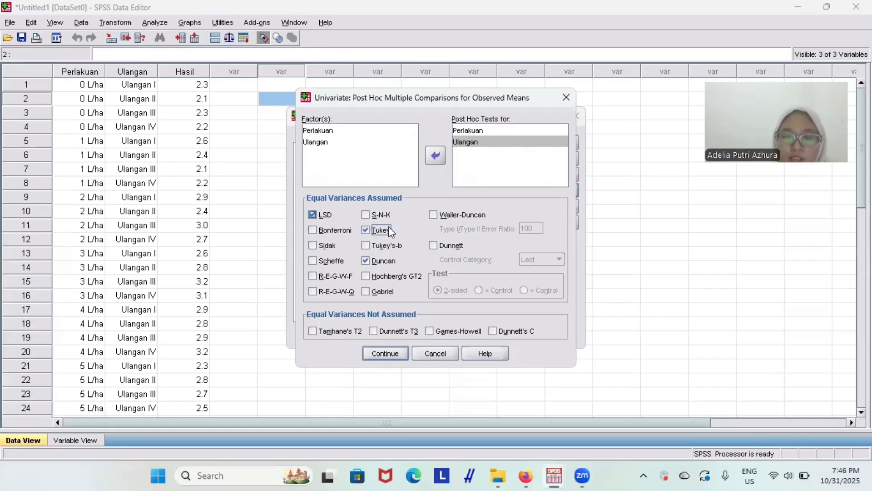
click(384, 353)
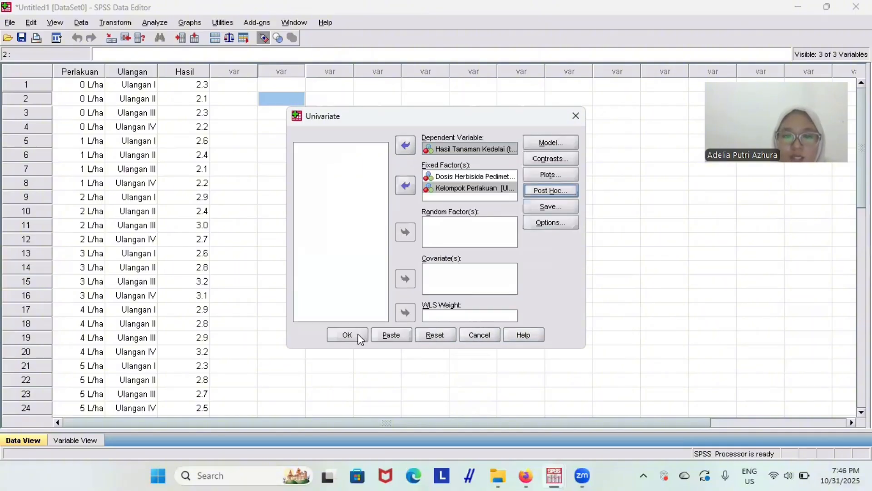
click(348, 336)
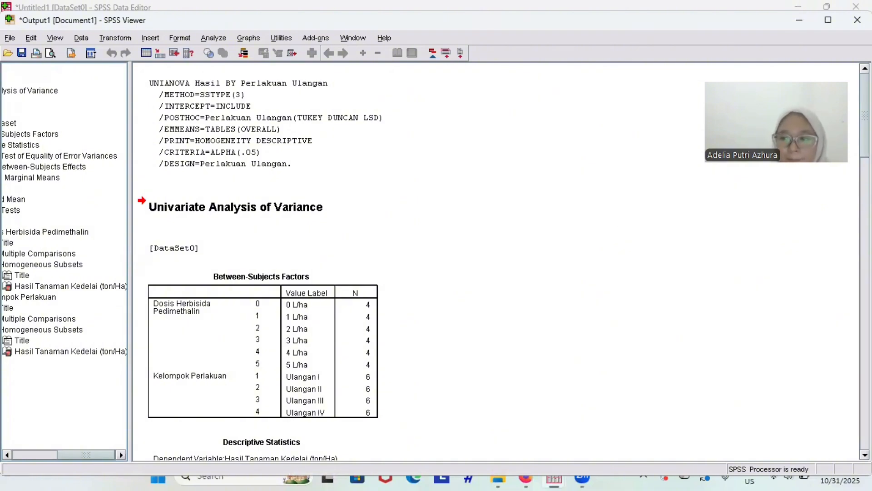
Step: Scroll the output down to the Kelompok Perlakuan Tukey and Duncan homogeneous subsets tables
scroll(496, 262, down, 1)
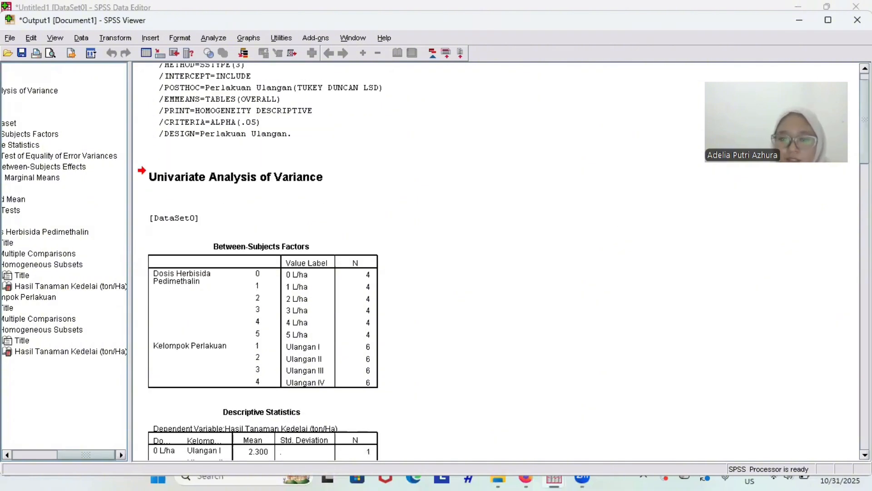
scroll(496, 262, down, 3)
scroll(496, 262, down, 4)
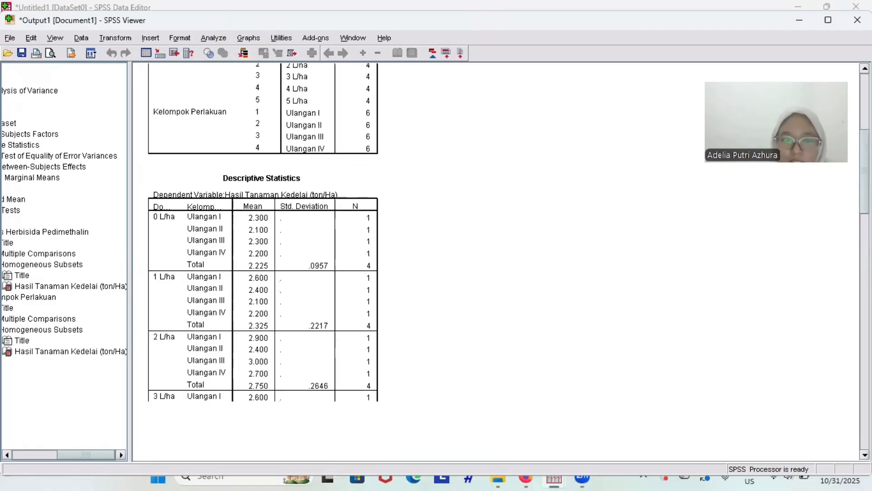
scroll(496, 261, down, 1)
scroll(508, 261, down, 1)
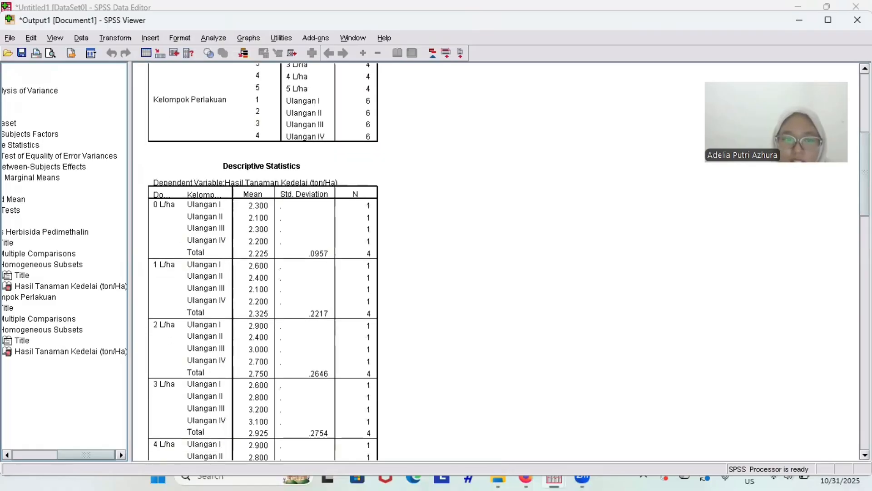
scroll(263, 262, down, 4)
scroll(496, 262, down, 4)
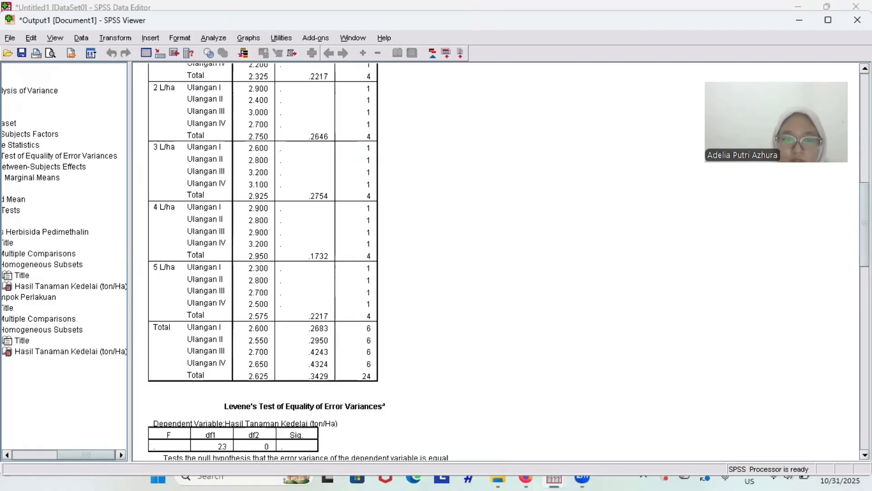
scroll(495, 261, down, 5)
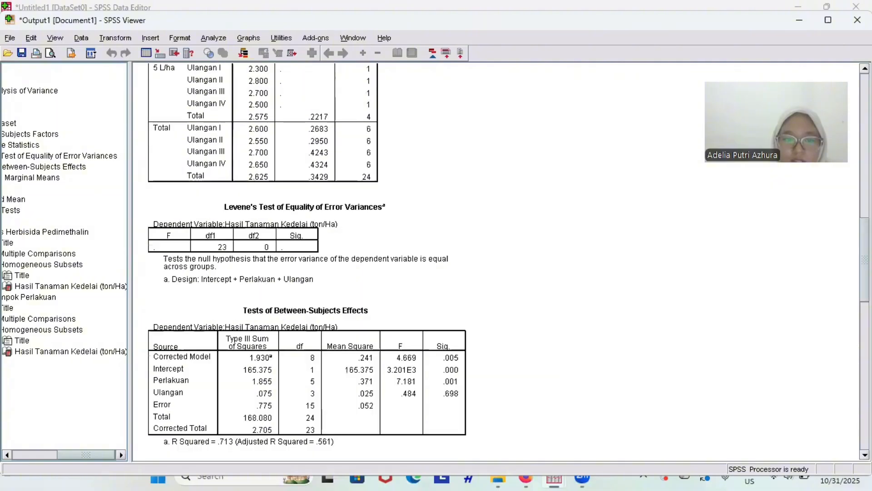
scroll(495, 261, down, 1)
scroll(495, 261, down, 4)
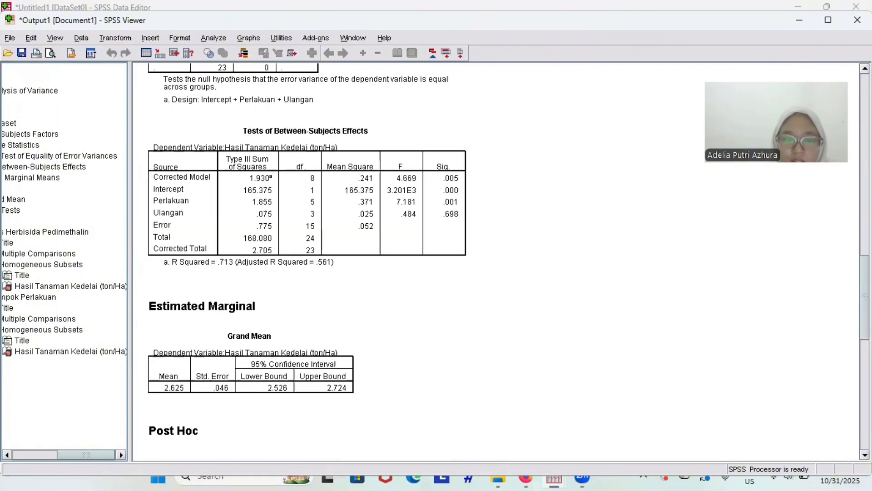
scroll(495, 261, down, 4)
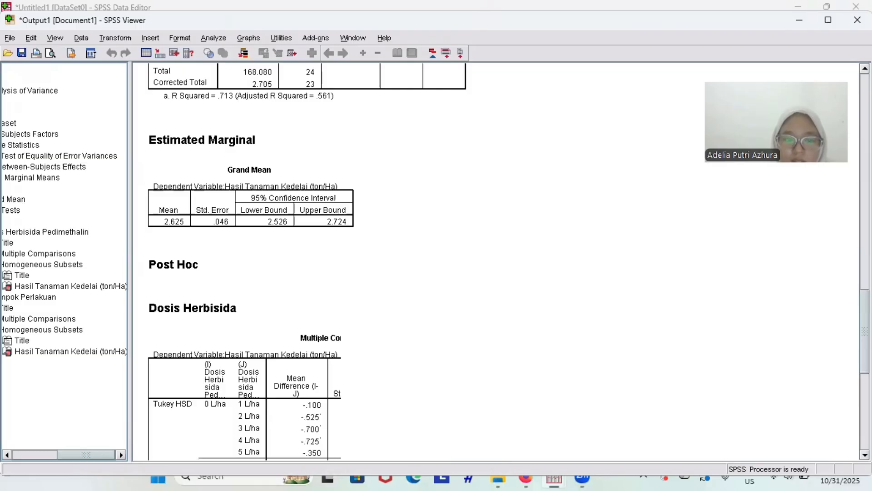
scroll(496, 261, down, 14)
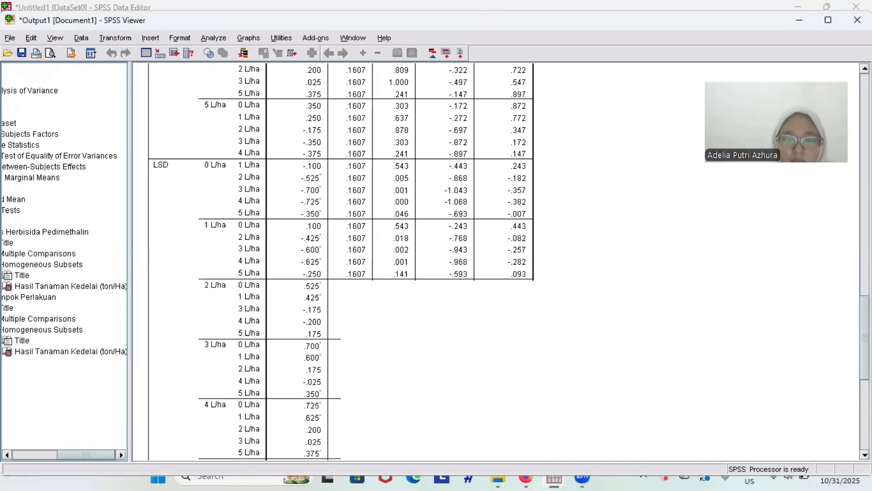
scroll(341, 261, down, 2)
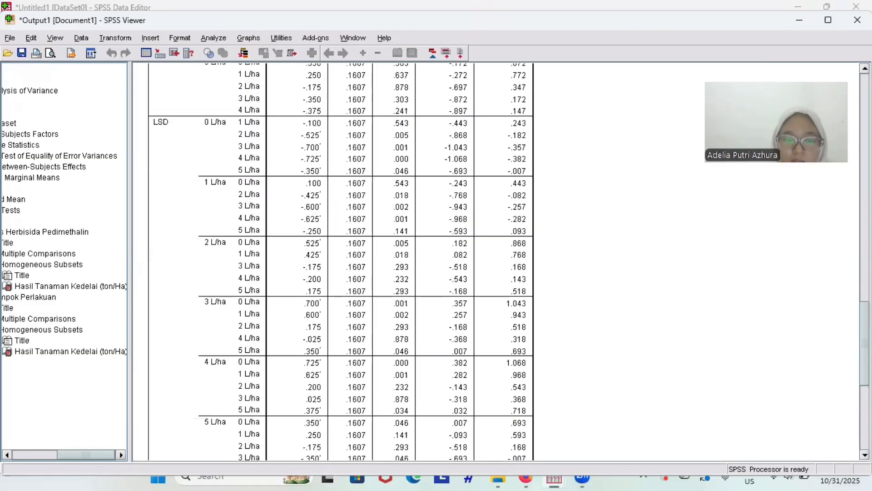
scroll(340, 261, down, 4)
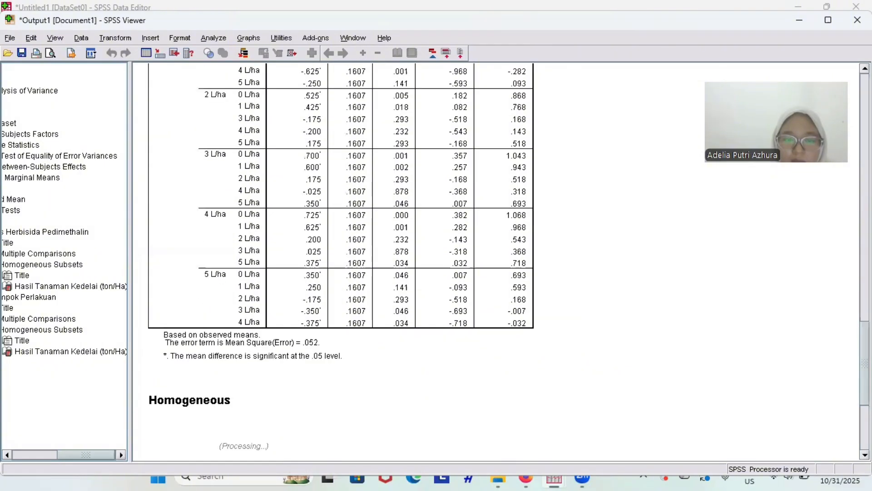
scroll(341, 261, down, 9)
scroll(341, 262, down, 2)
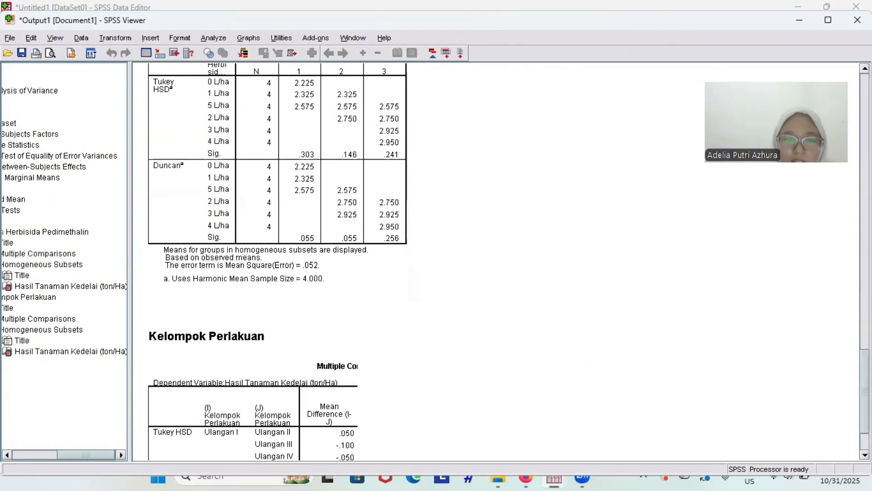
scroll(341, 262, down, 11)
scroll(341, 262, down, 4)
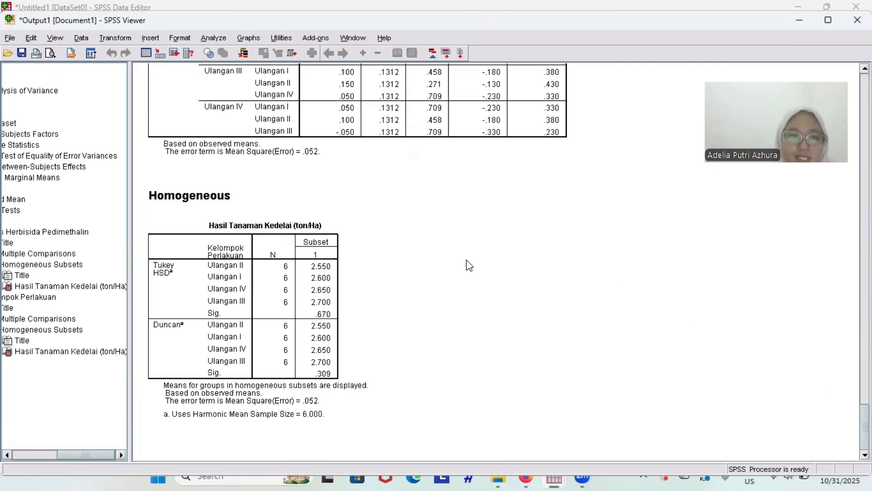
Step: Open Save As and browse to the Selasa09BAgtRanCob folder on Data (D:)
click(11, 40)
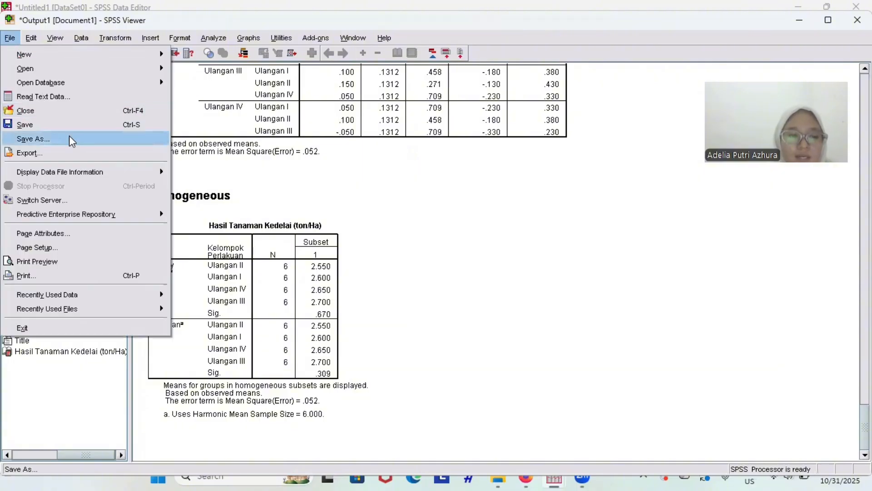
click(35, 141)
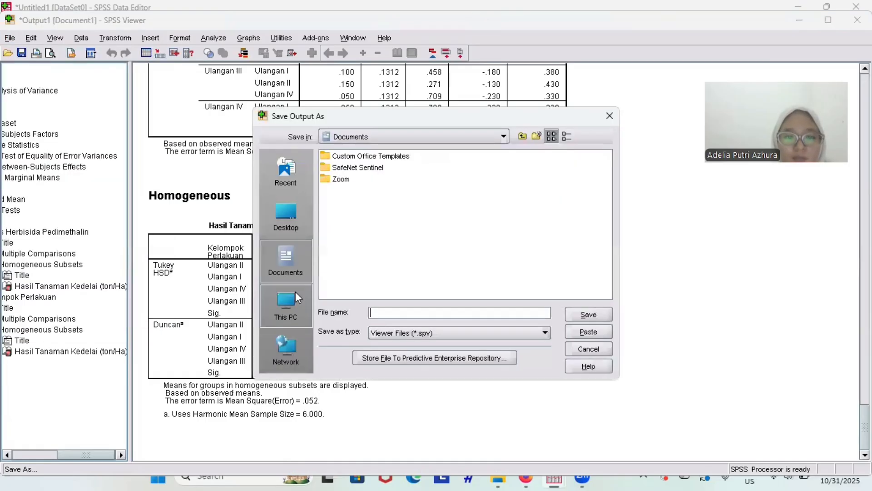
click(296, 293)
click(330, 170)
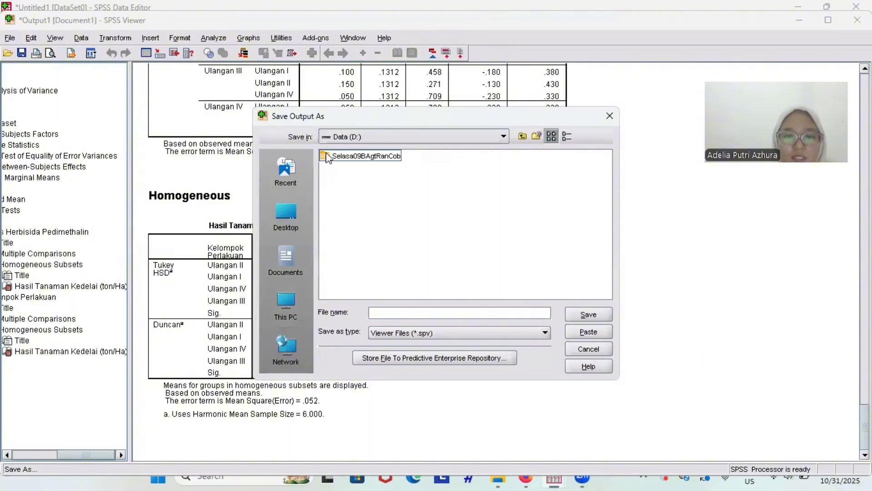
double_click(327, 157)
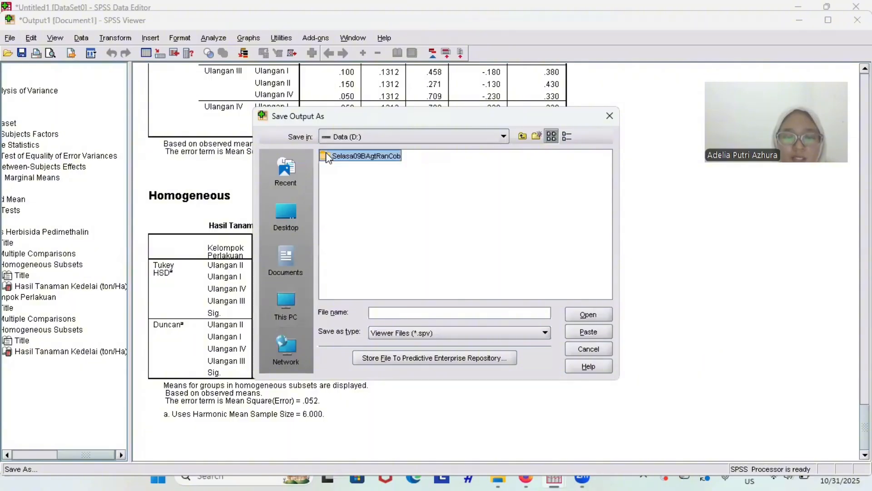
Step: Name the file 'Output RAK' followed by the author's name and save it as .spv
click(407, 313)
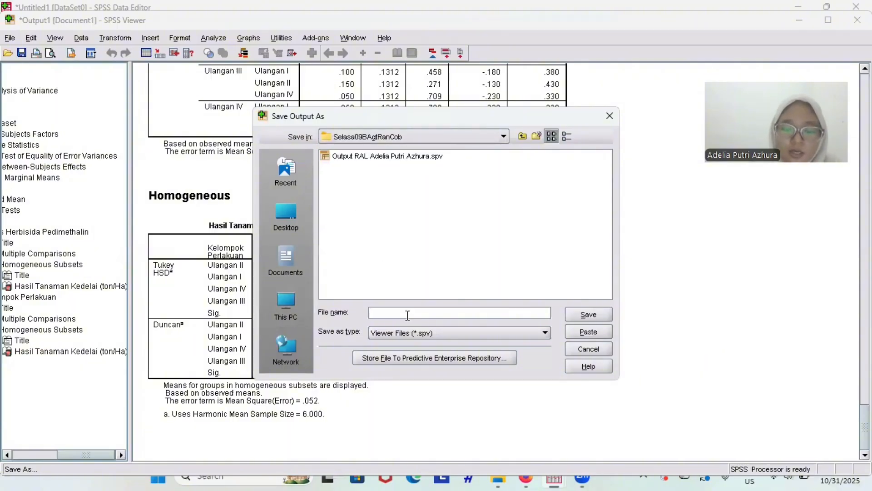
text(Output)
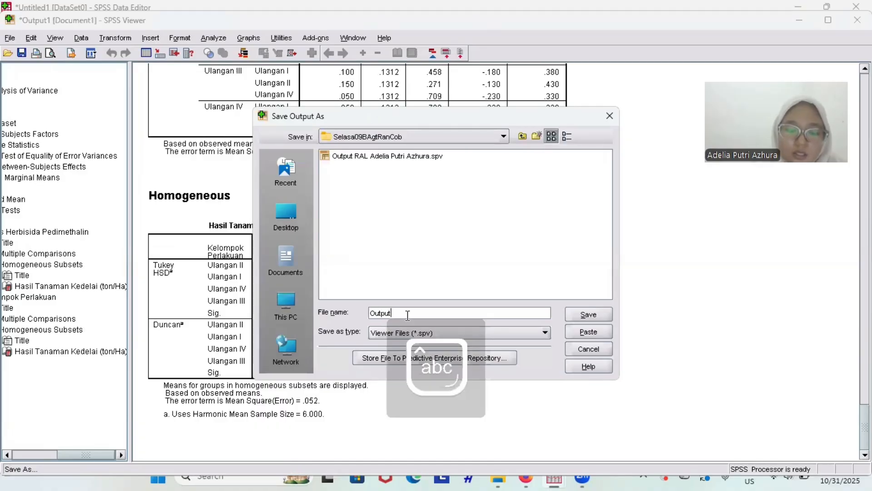
key(Caps_Lock)
text(RAL)
key(Caps_Lock)
text(a)
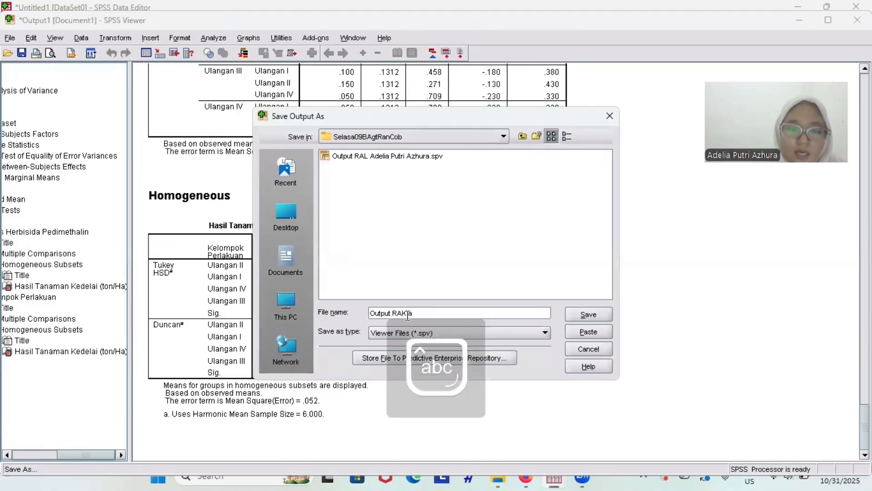
key(BackSpace)
key(Caps_Lock)
text(A)
key(Caps_Lock)
text(delia)
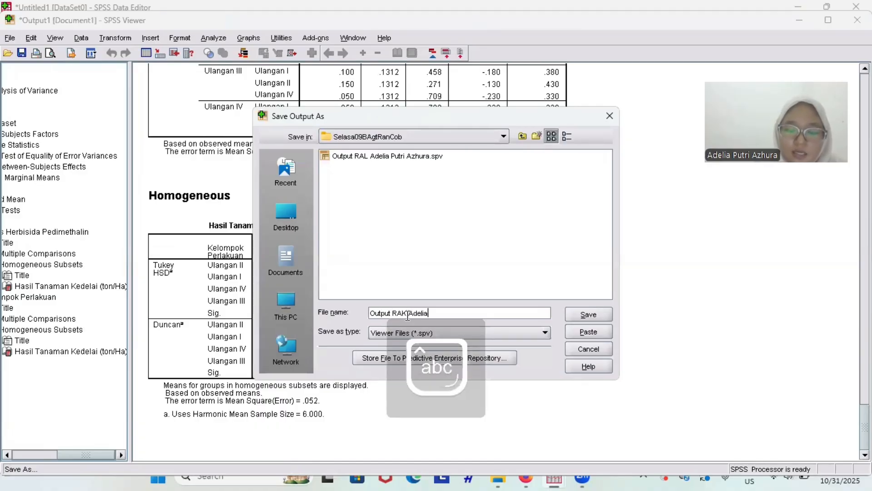
text( Putri )
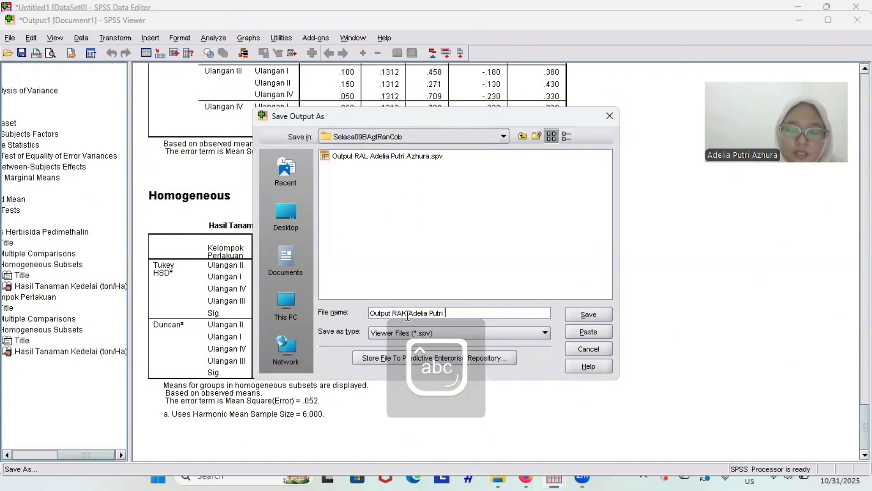
text(Azhura)
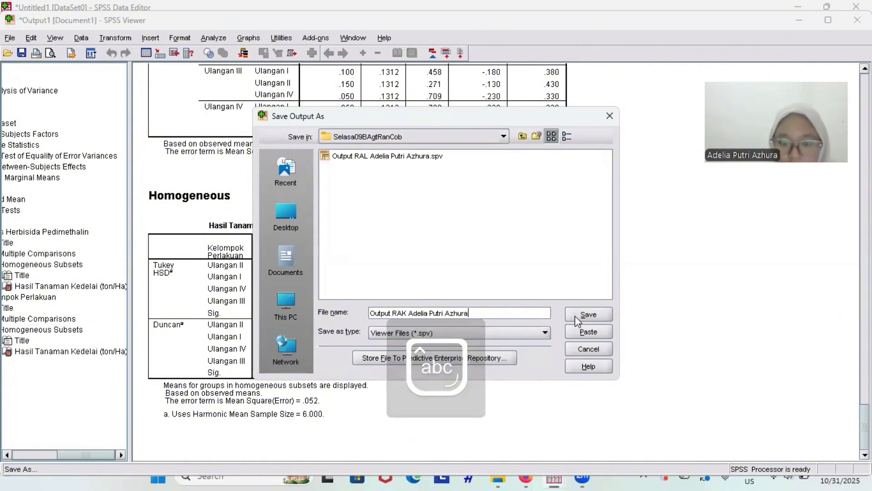
click(587, 314)
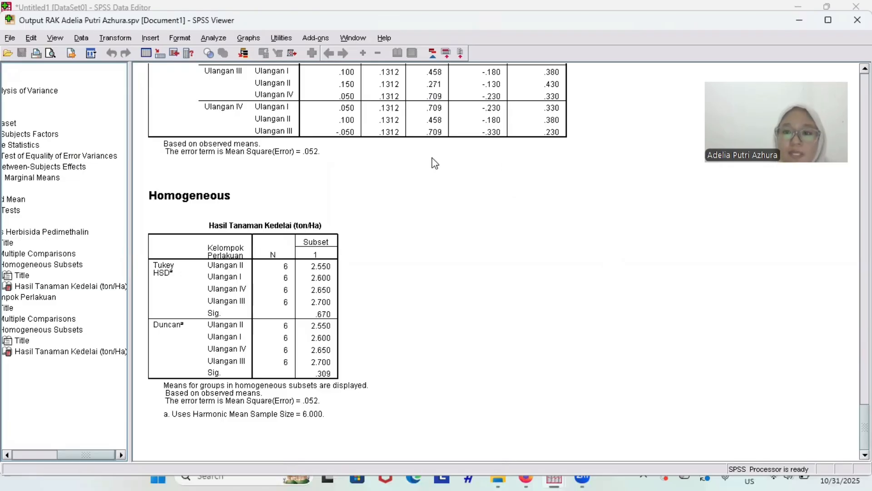
Step: Set a PDF export of all visible output, clearing the path and changing 'ral' to 'rak'
click(8, 38)
click(68, 153)
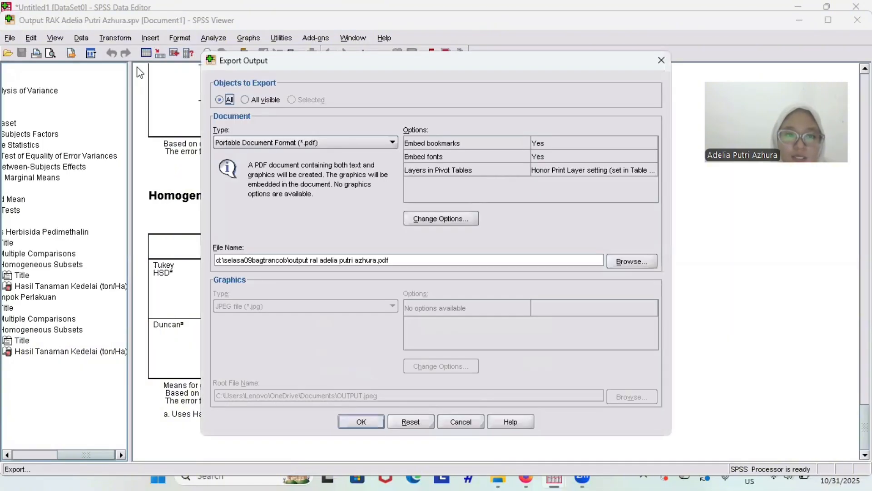
click(245, 100)
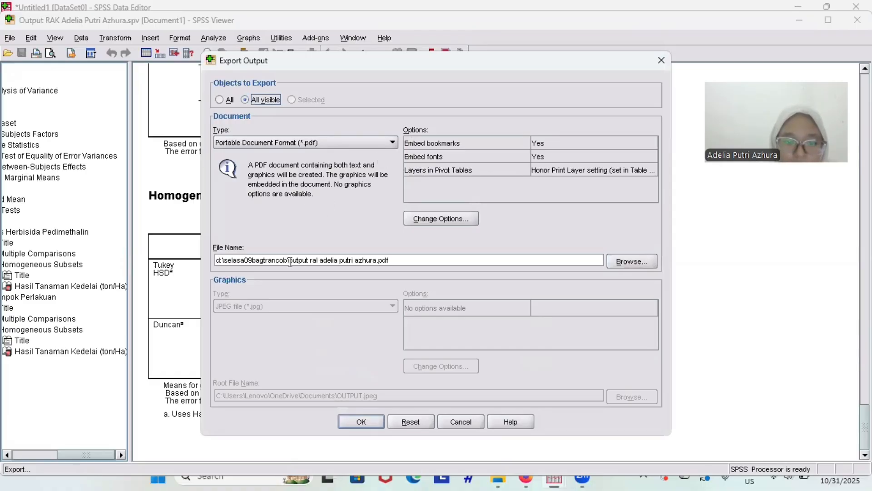
mouse_move(290, 261)
mouse_down()
mouse_move(256, 261)
mouse_move(291, 262)
mouse_up()
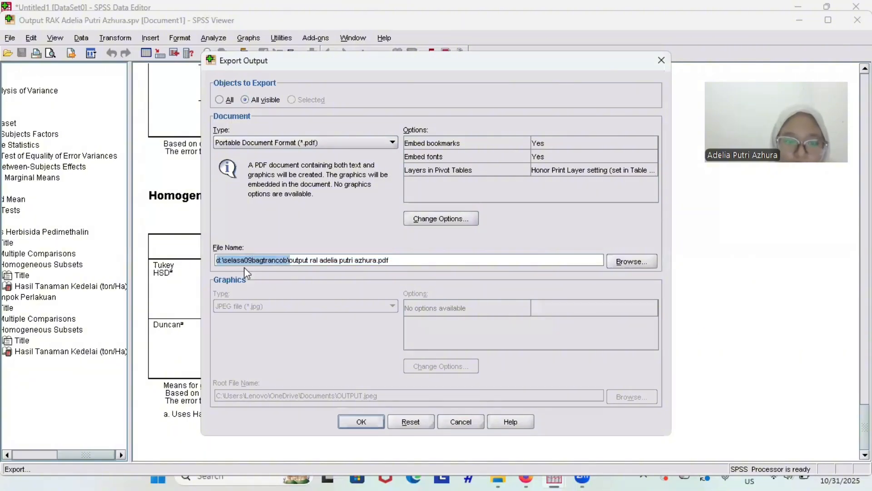
key(BackSpace)
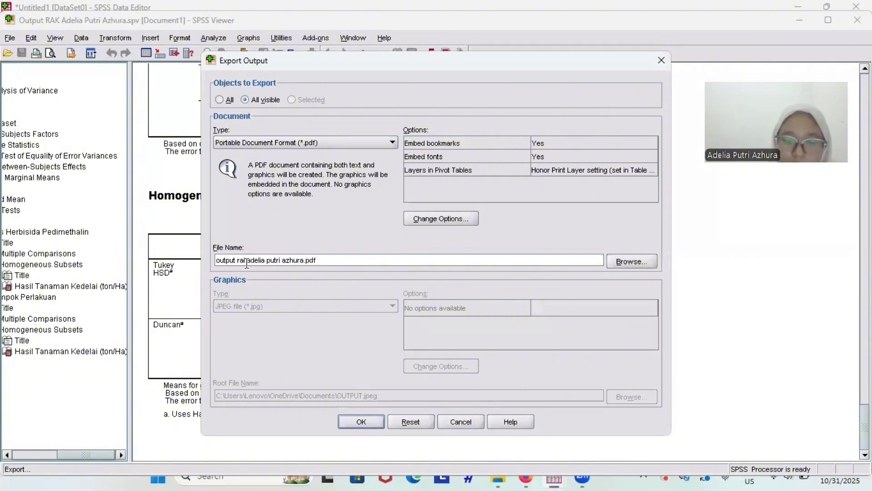
click(246, 262)
key(BackSpace)
text(k)
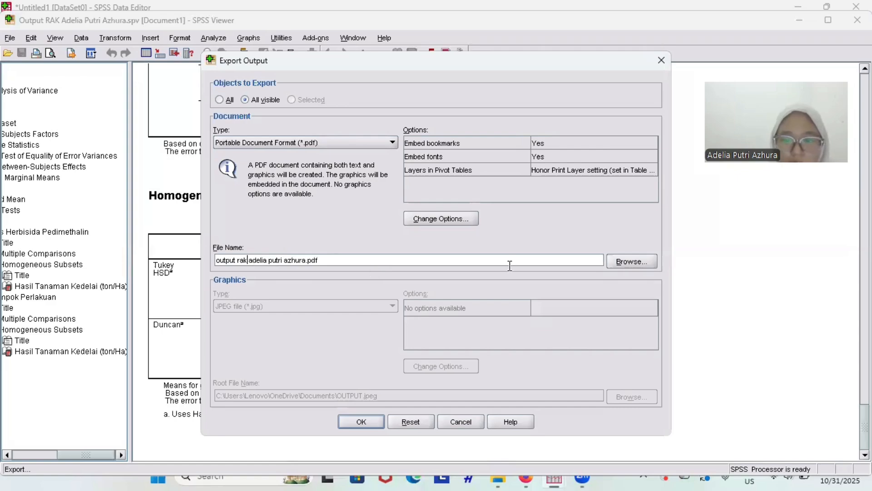
Step: Browse the export location to the Selasa09BAgtRanCob folder on Data (D:)
click(631, 260)
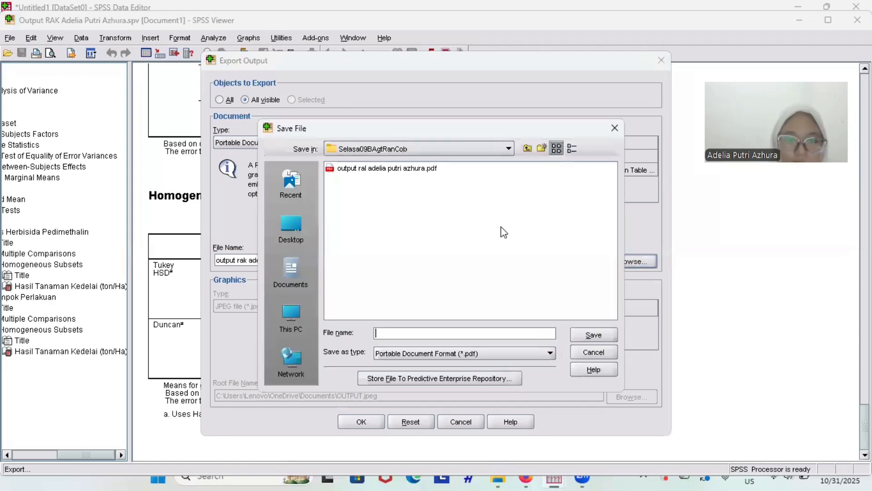
click(286, 327)
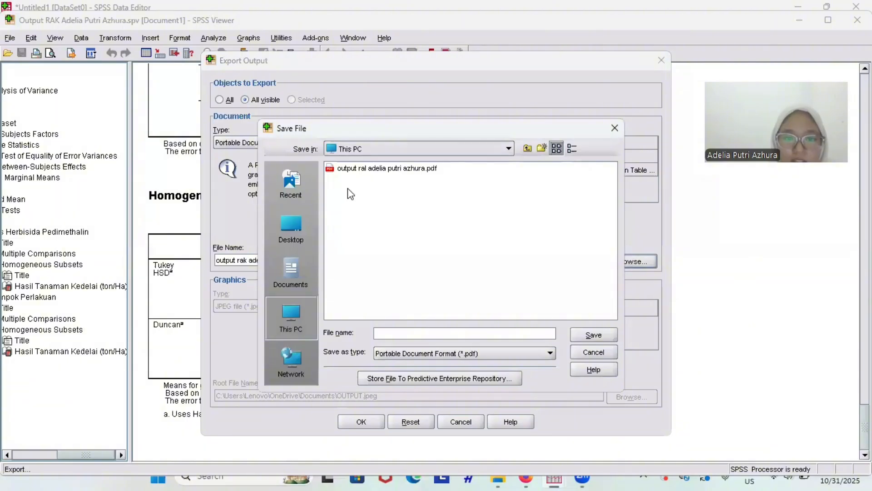
click(331, 182)
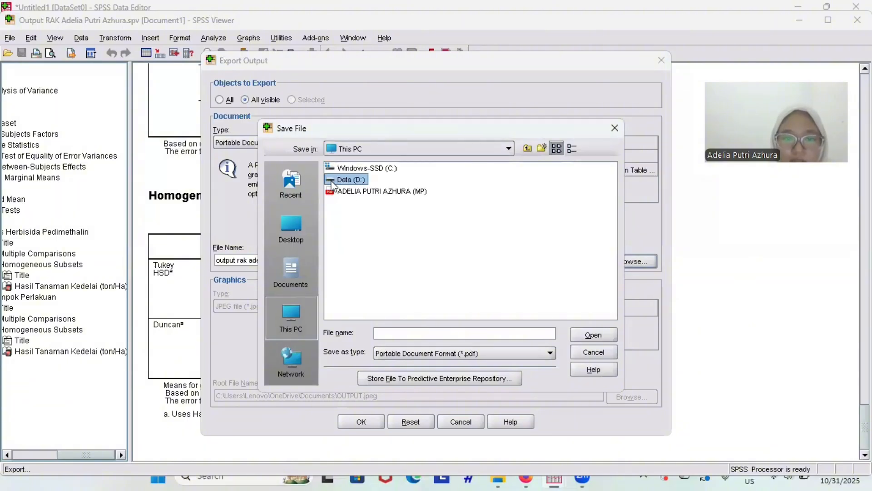
double_click(331, 180)
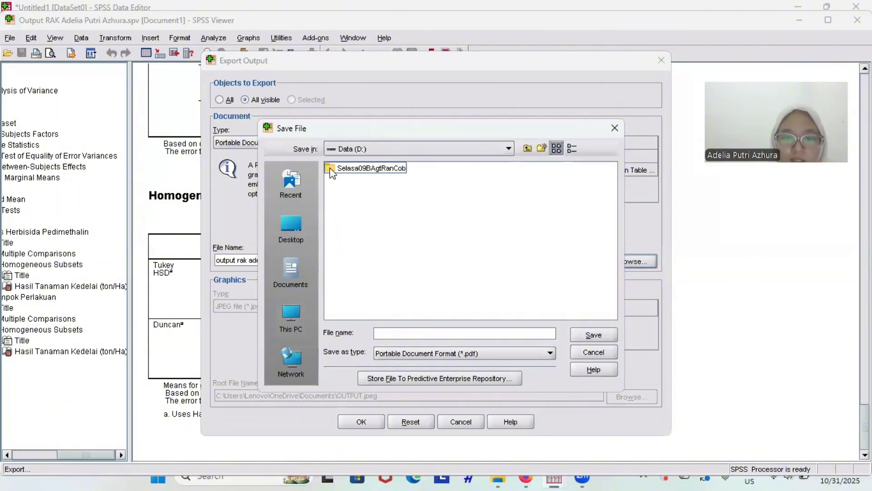
double_click(330, 169)
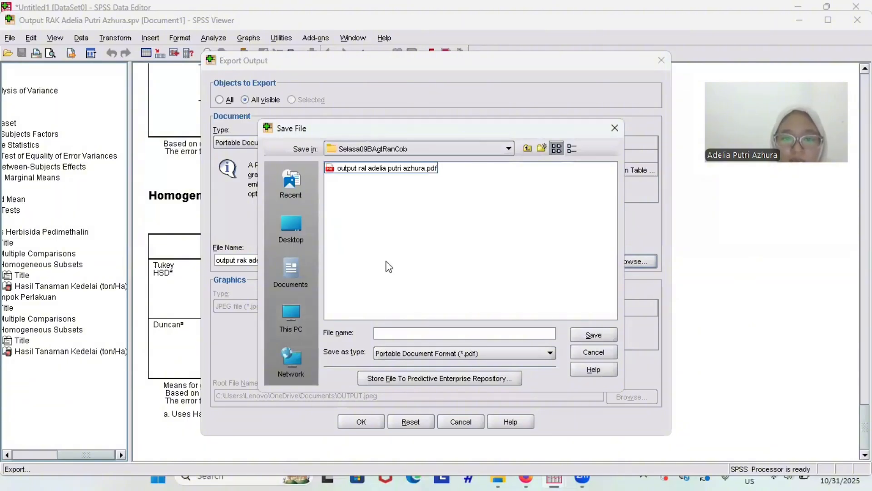
Step: Name the PDF 'Output RAK' followed by the author's name, confirm, and run the export
click(423, 334)
key(Caps_Lock)
text(O)
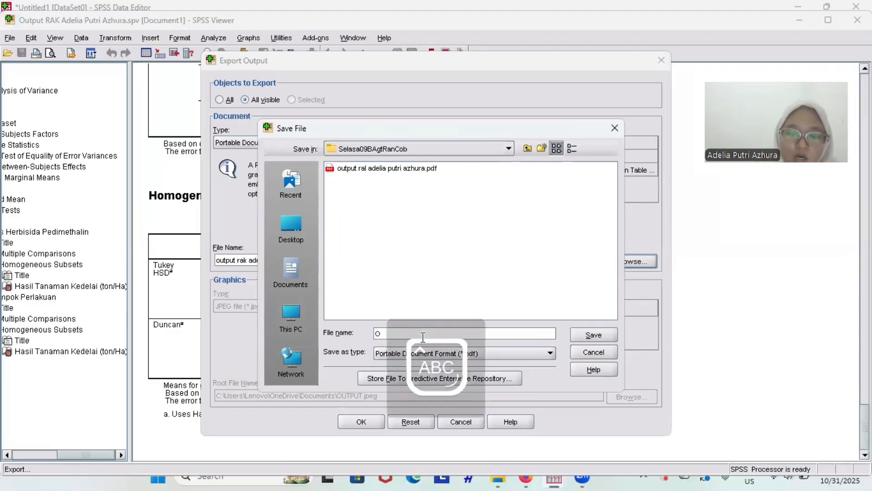
key(Caps_Lock)
text(utput)
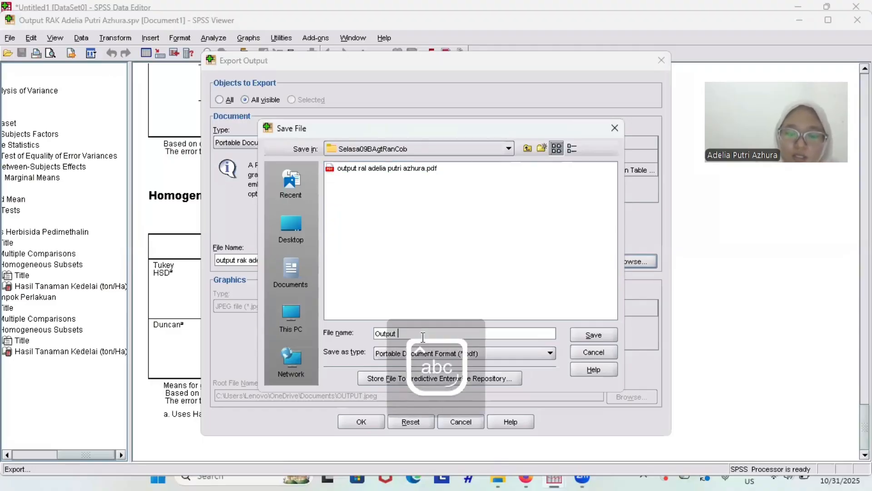
key(Caps_Lock)
text(RAK A)
key(Caps_Lock)
text(d)
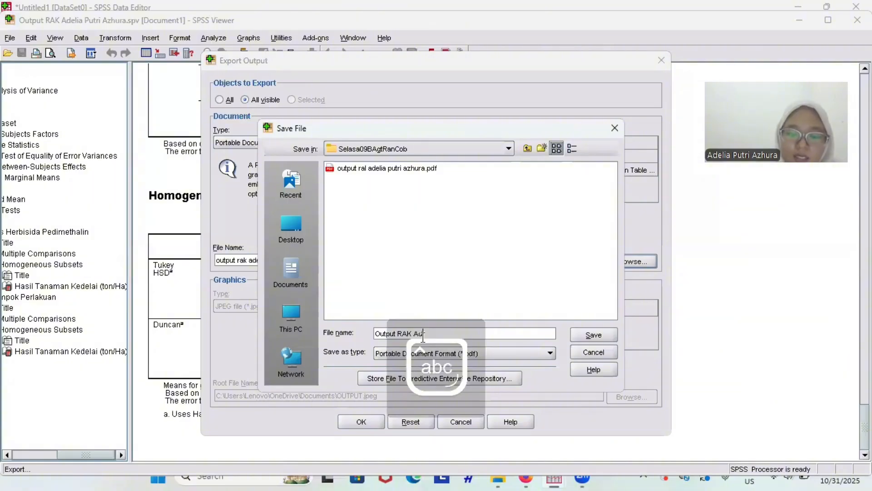
text(elia Putri Az)
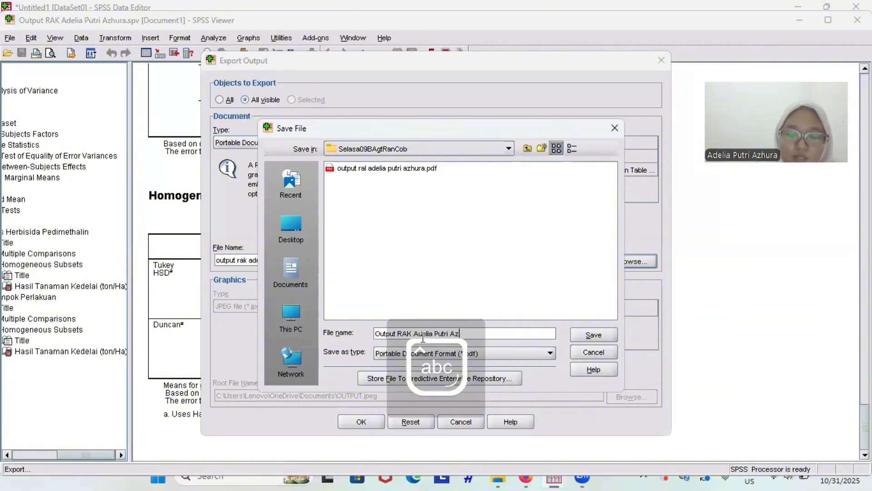
text(hura)
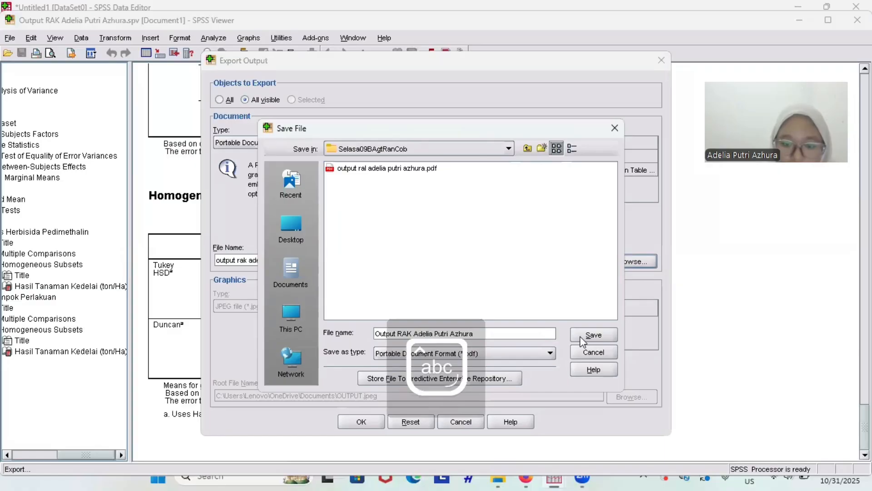
click(586, 337)
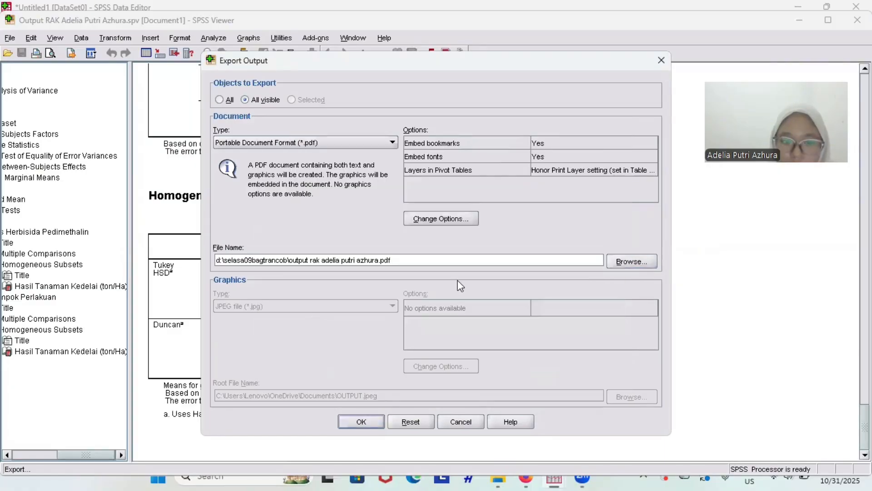
click(367, 424)
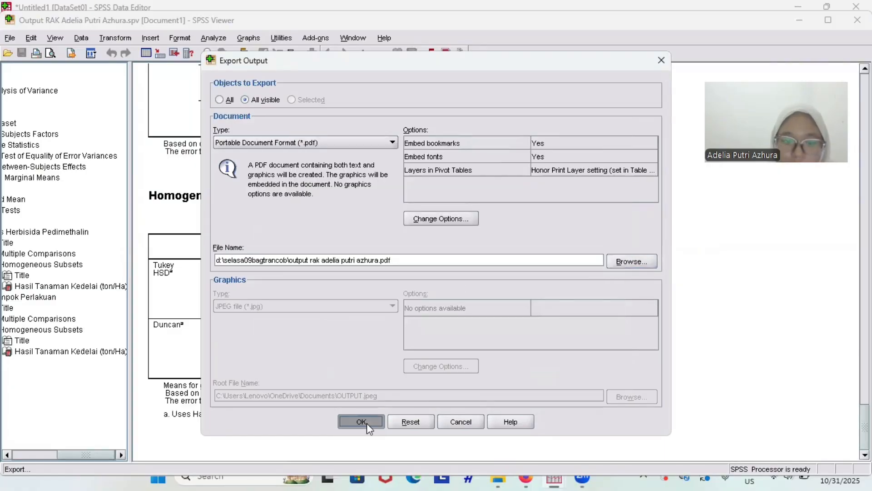